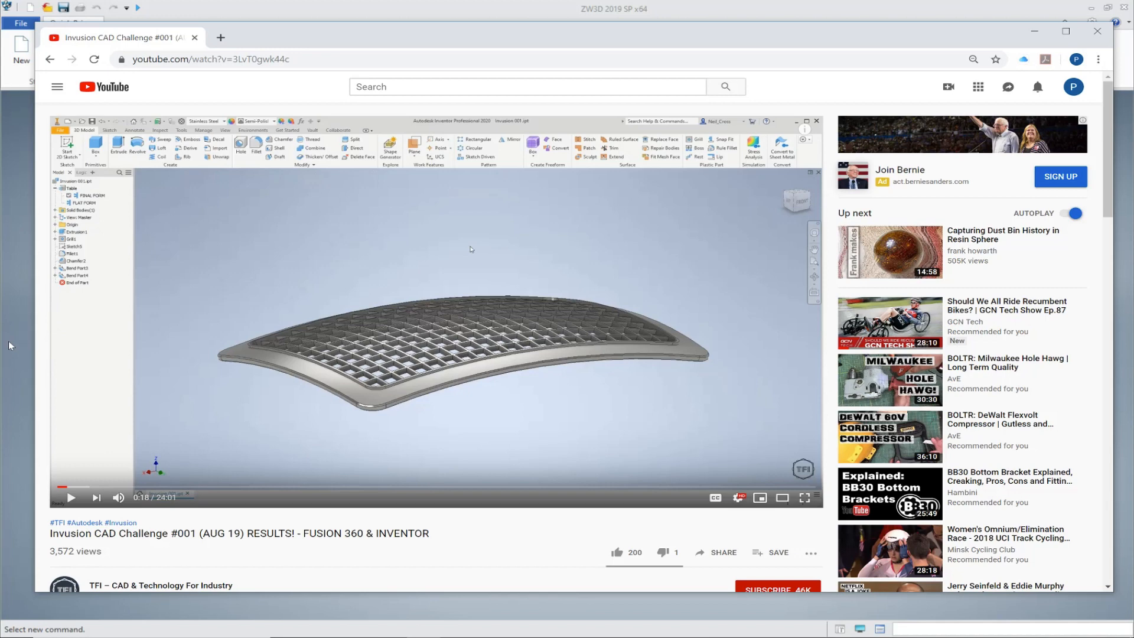
Step: Switch to ZW3D and create a new part file named Part004.Z3 with the default template
click(10, 346)
click(52, 48)
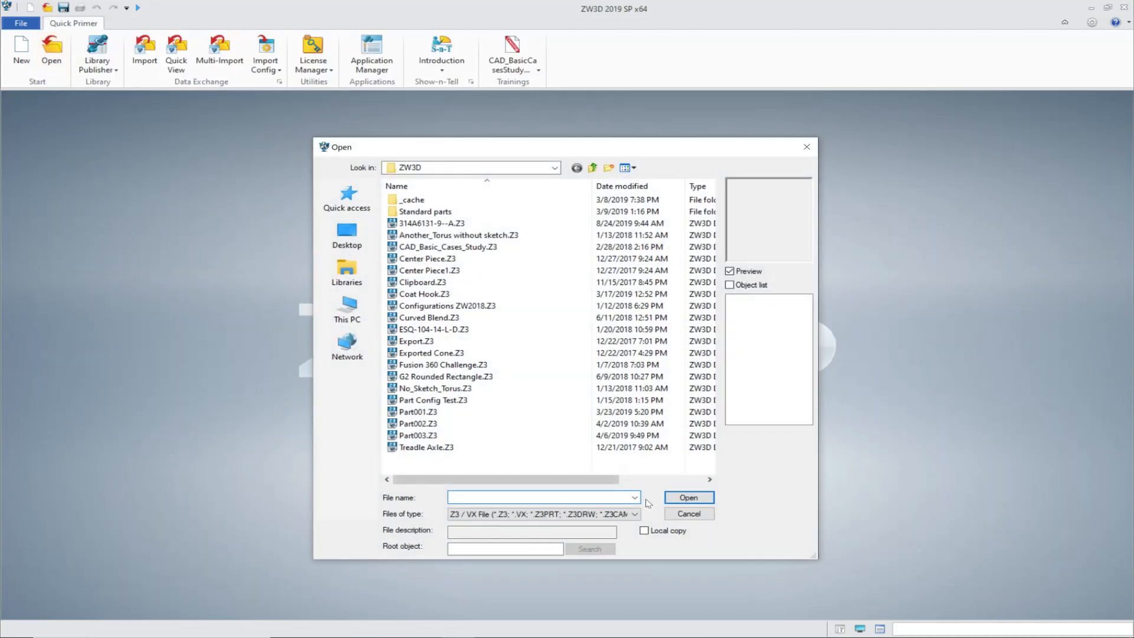
click(689, 514)
click(22, 45)
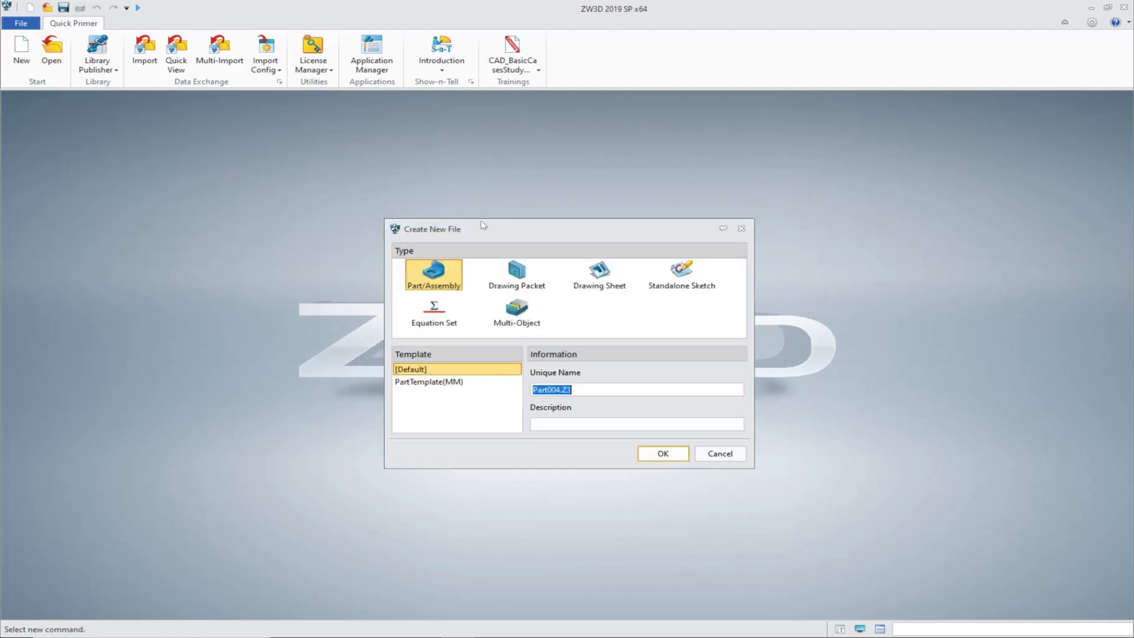
click(663, 453)
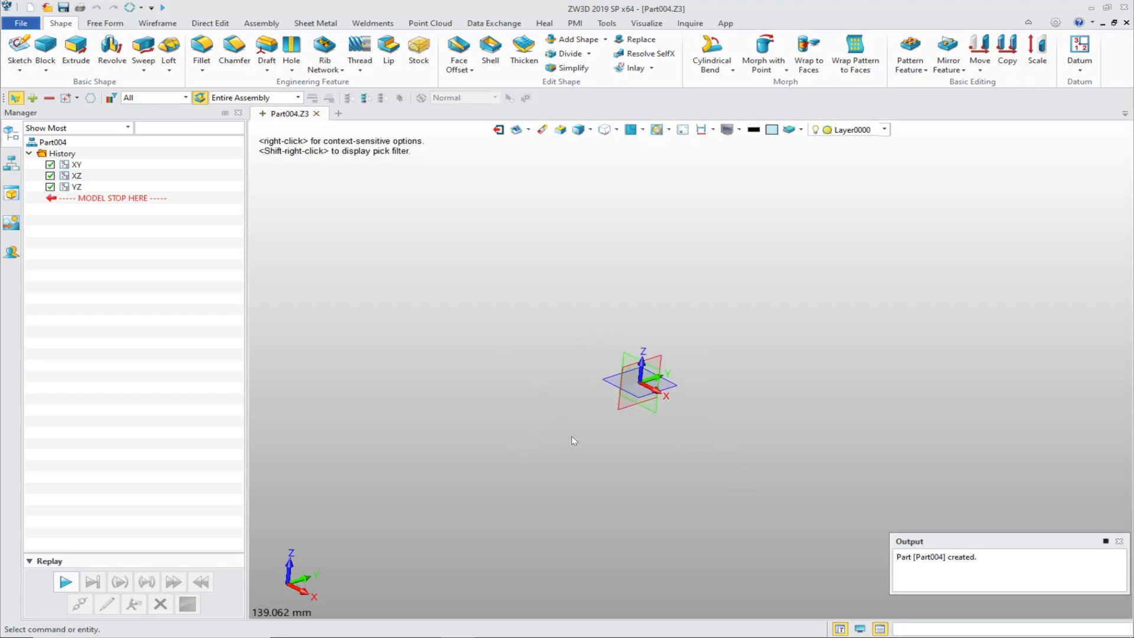
Step: Lay out a block with the centre, corner and height method, centred on the origin, about 154 by 76 mm
mouse_move(573, 441)
middle_down()
mouse_move(577, 392)
mouse_move(604, 449)
mouse_move(570, 466)
mouse_move(633, 455)
mouse_move(549, 458)
mouse_move(577, 457)
middle_up()
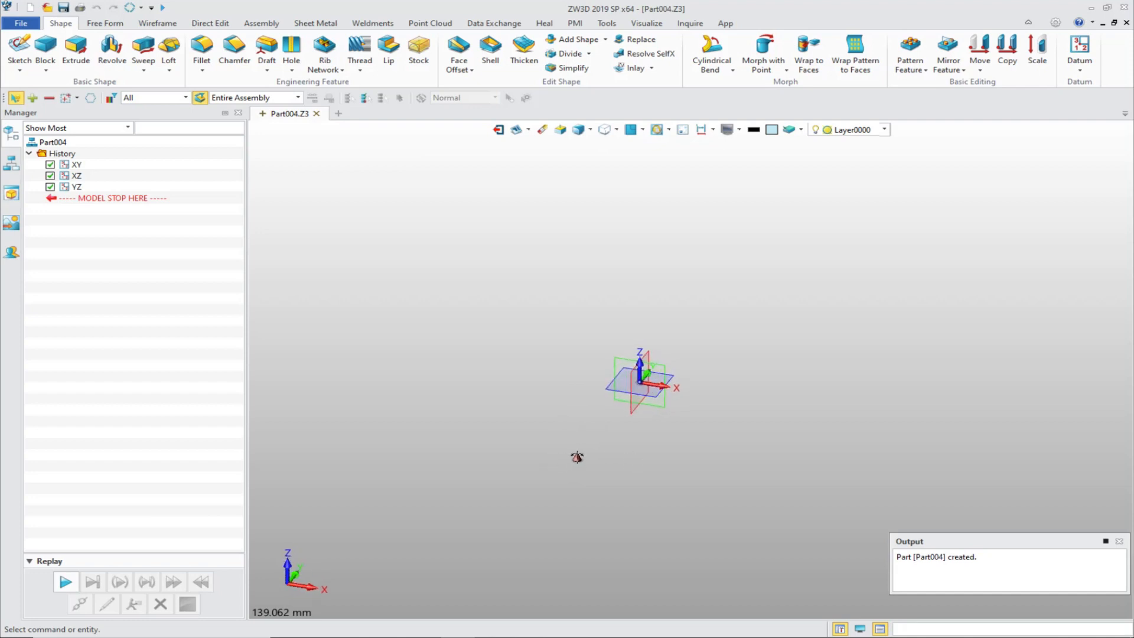
click(44, 56)
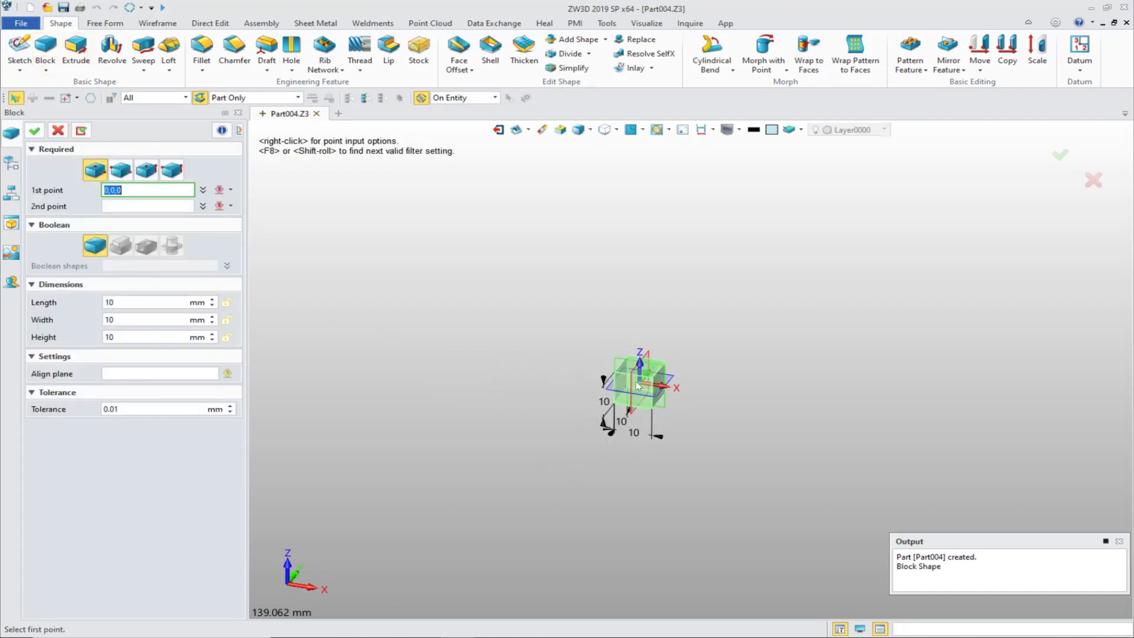
click(145, 171)
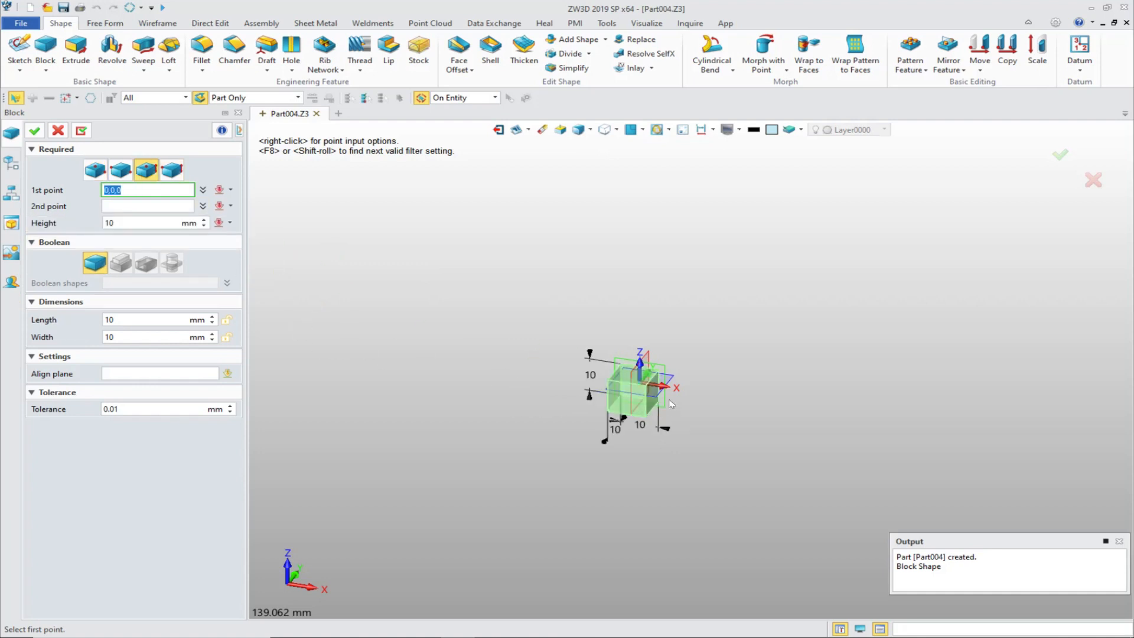
click(640, 373)
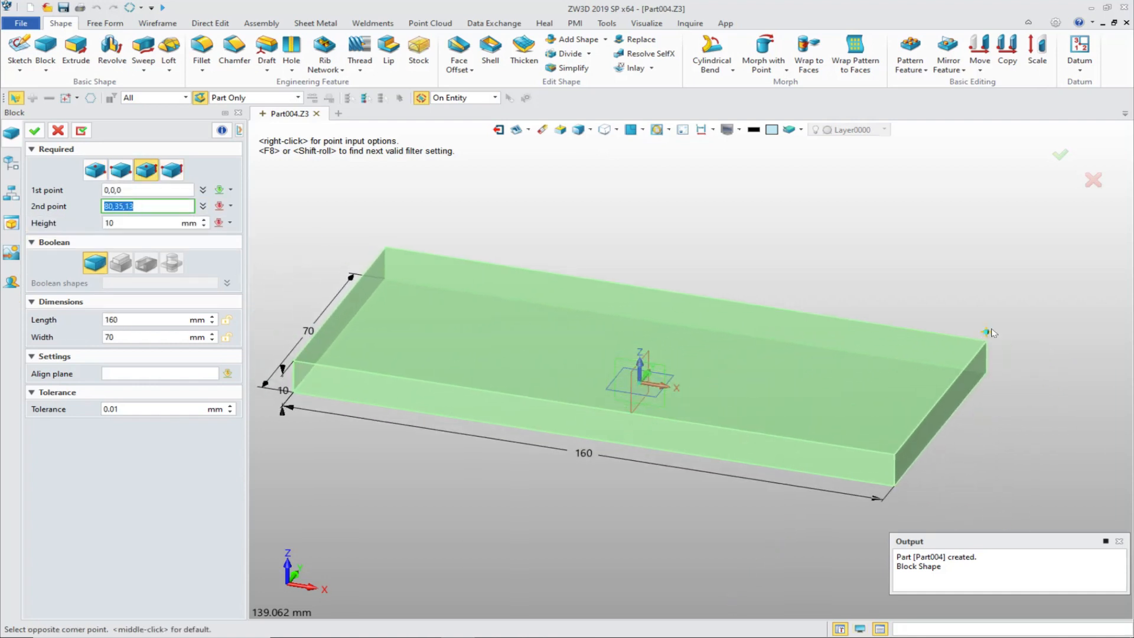
click(582, 463)
click(582, 460)
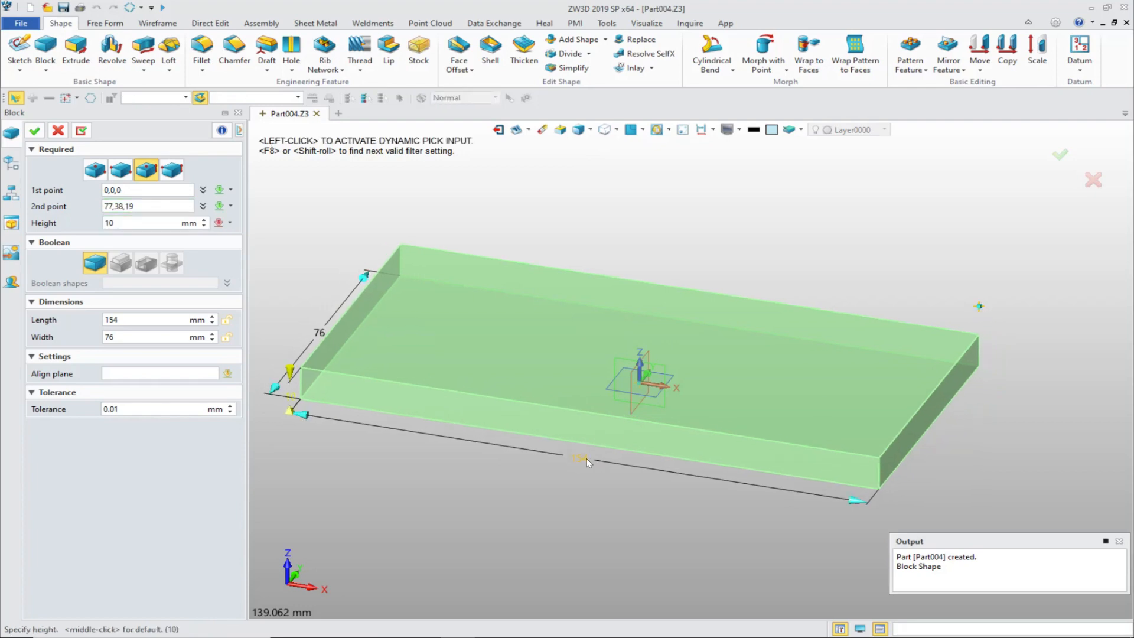
Step: Set the block's length to 150 mm and its width to 100 mm
double_click(587, 458)
text(150)
key(Return)
middle_drag(545, 466, 508, 431)
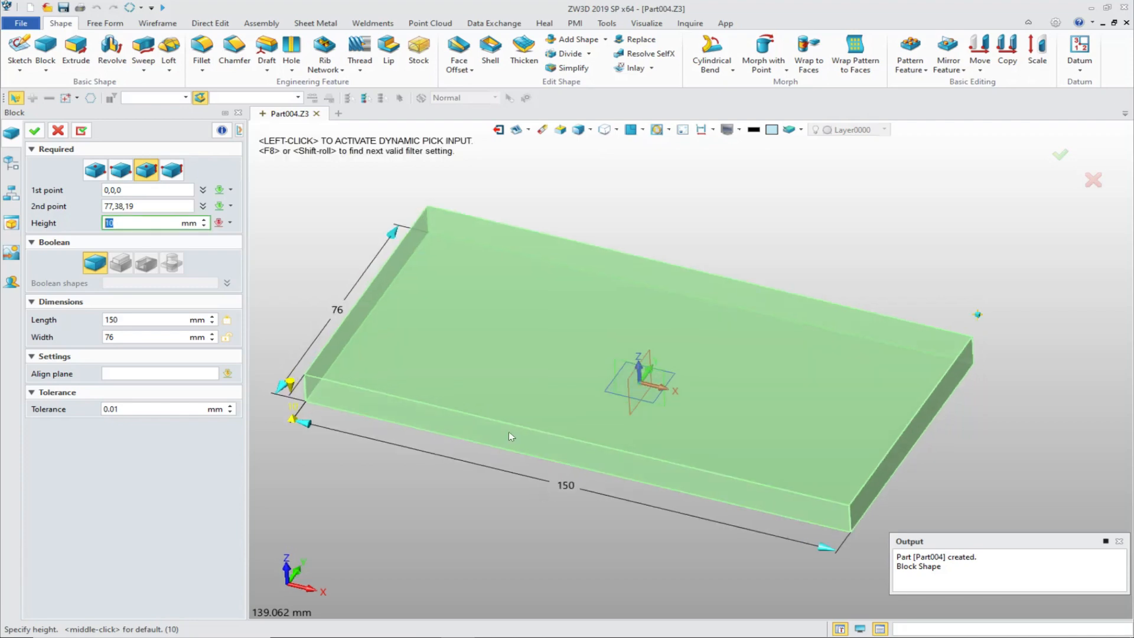
double_click(343, 312)
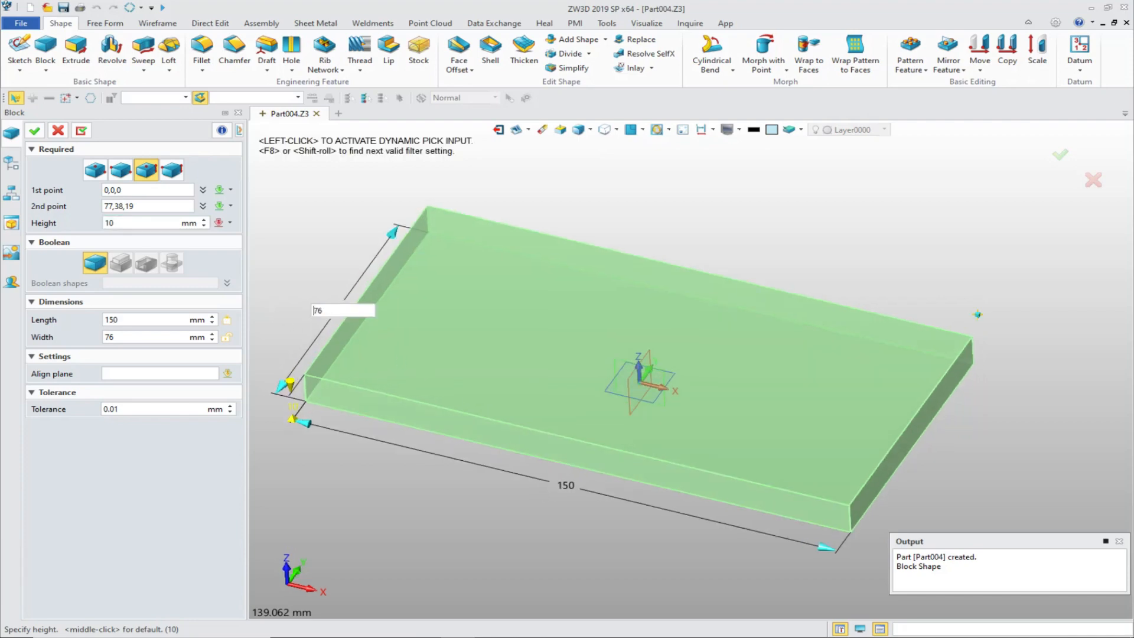
text(100)
key(Return)
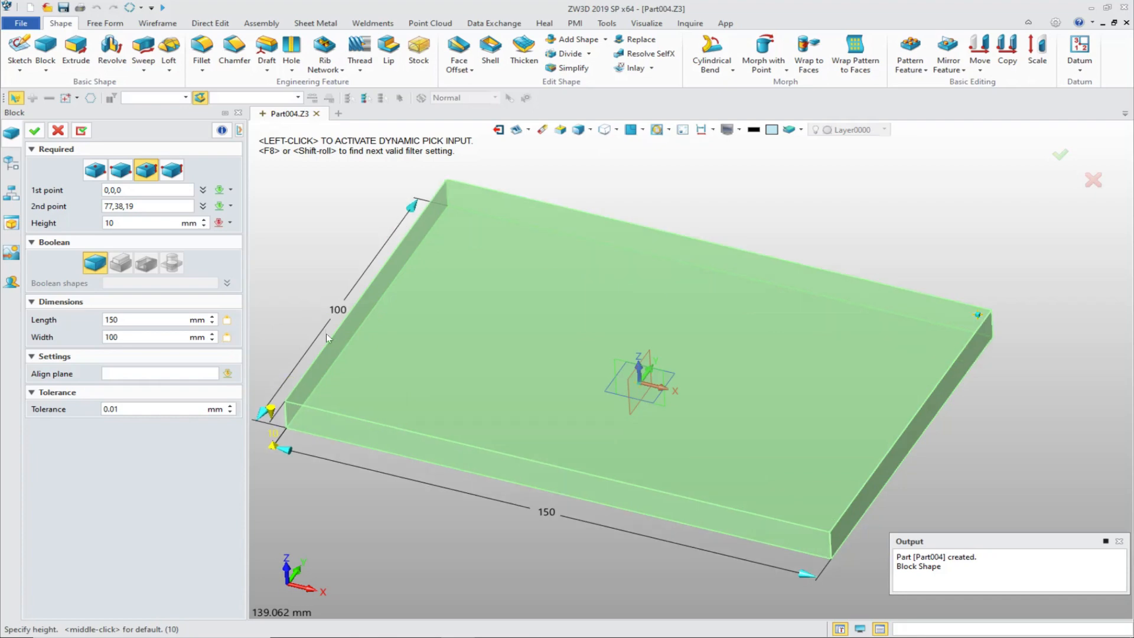
Step: Set the block's height to -2.5 mm so it extends below the XY plane, and create the plate
middle_drag(353, 409, 455, 386)
right_drag(392, 418, 390, 400)
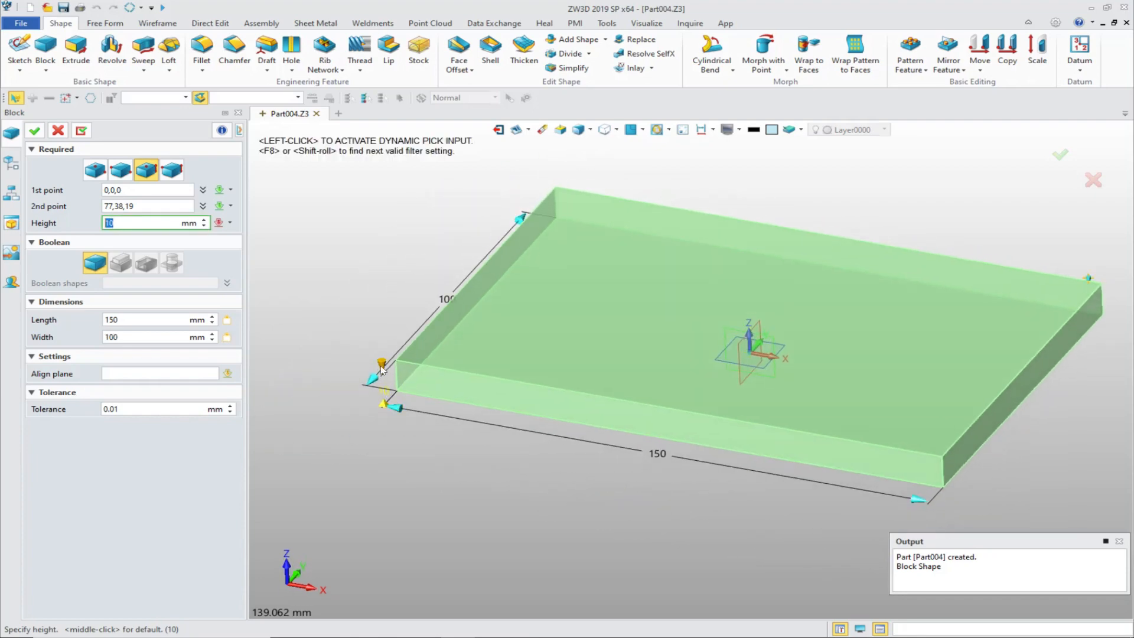
drag(382, 369, 386, 438)
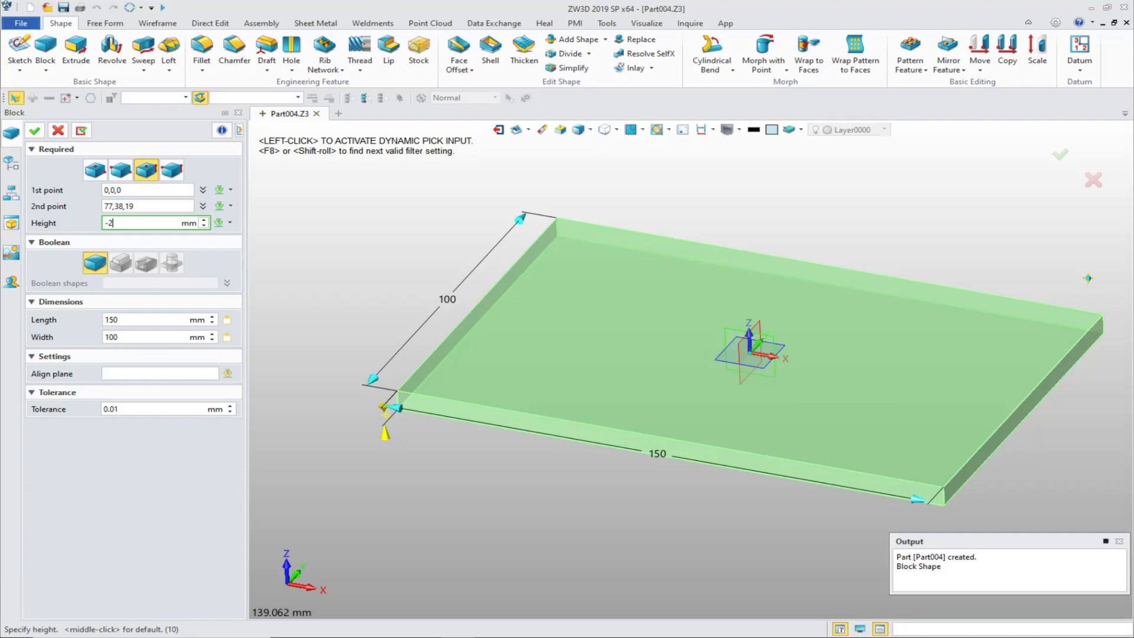
key(Return)
key(Return)
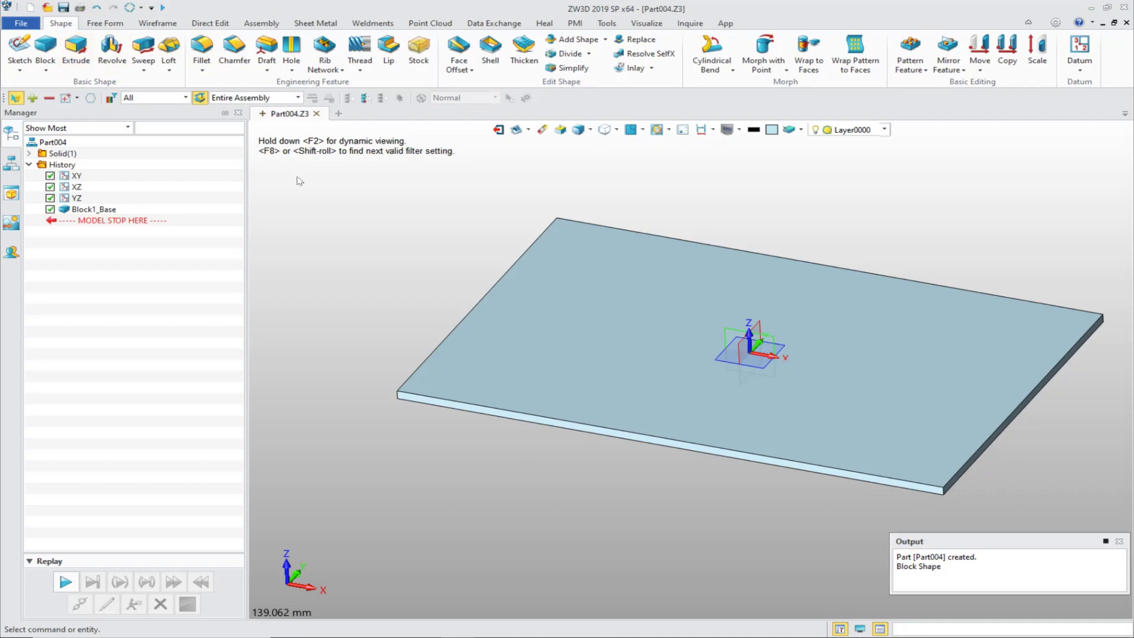
Step: Lay out a second block centred on the origin on the plate's top face, about 113 by 63 mm
middle_click(343, 213)
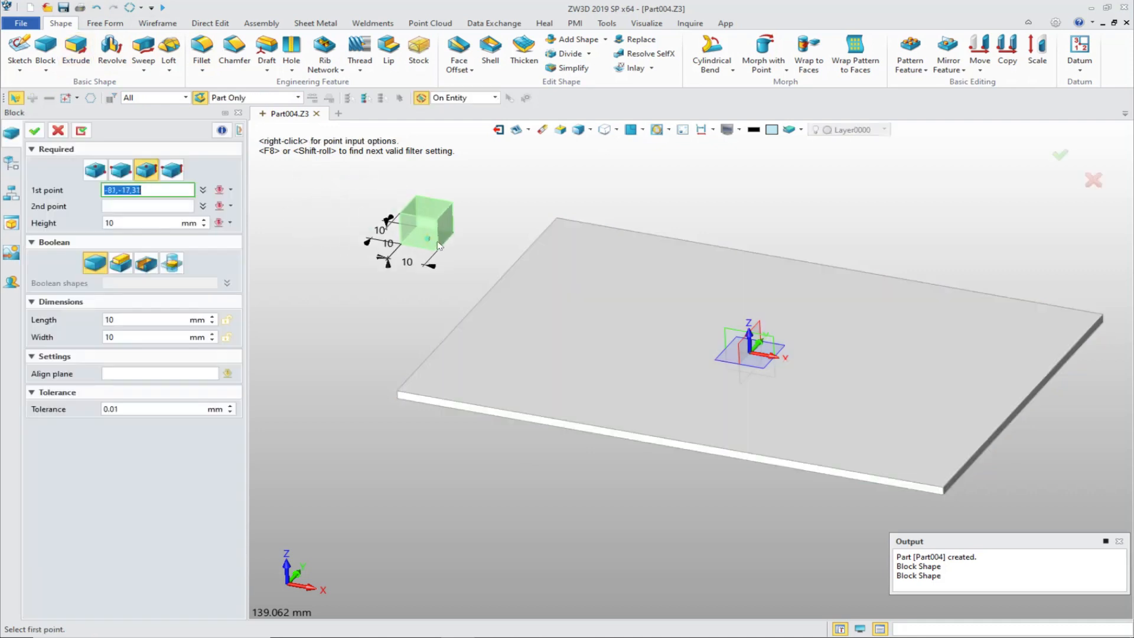
click(750, 342)
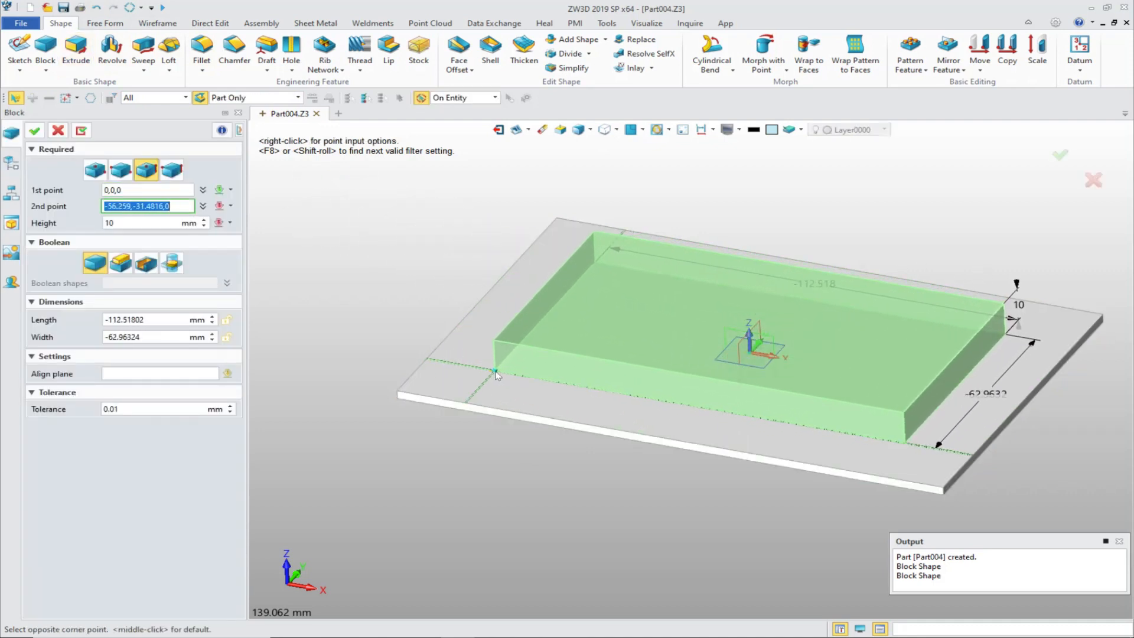
click(495, 371)
right_drag(460, 409, 592, 468)
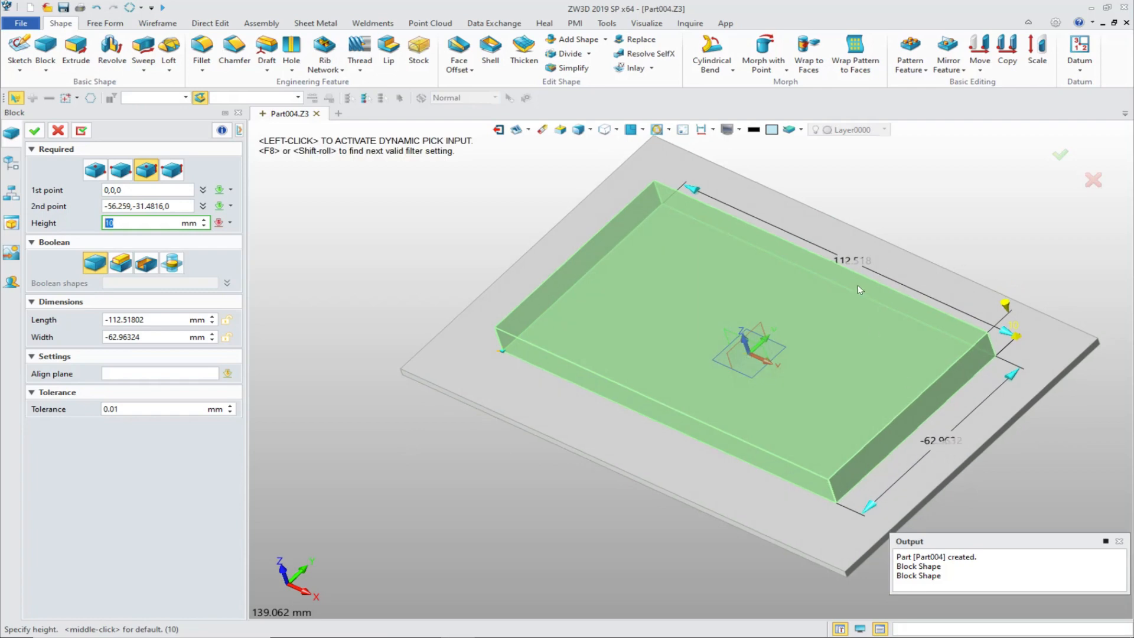
Step: Set the second block's length to 130 mm and its width to 80 mm
double_click(851, 261)
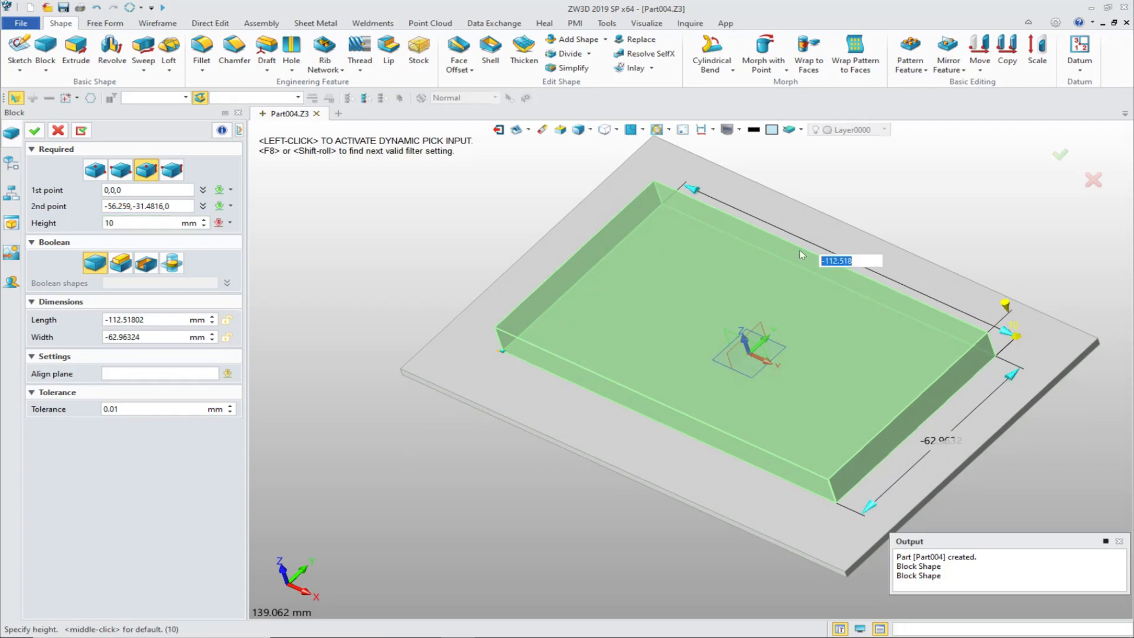
key(Return)
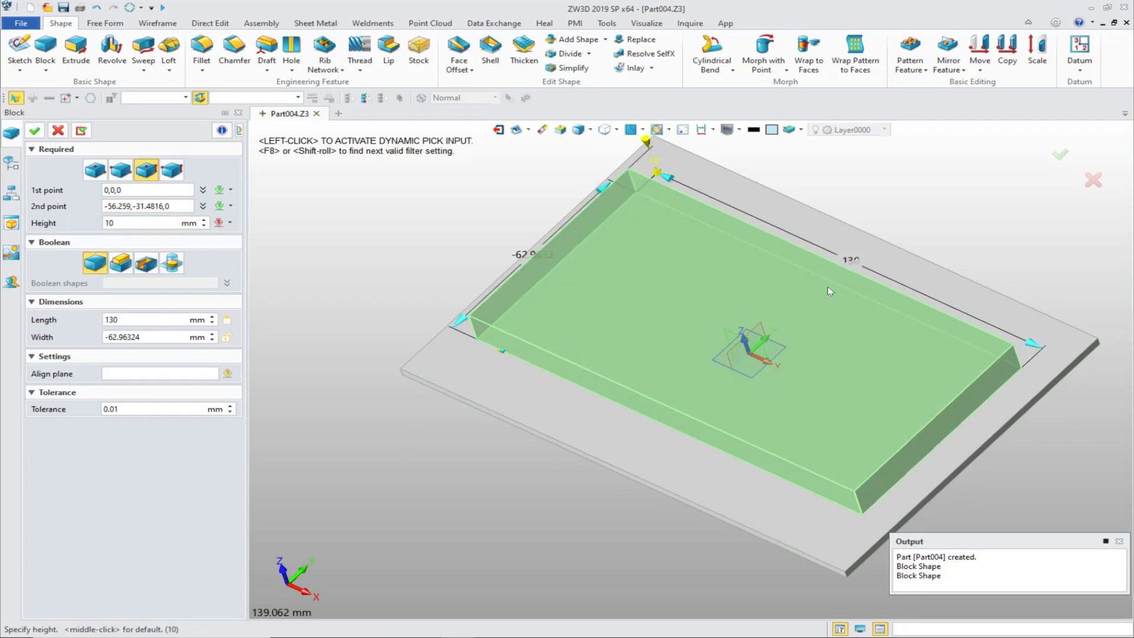
double_click(523, 255)
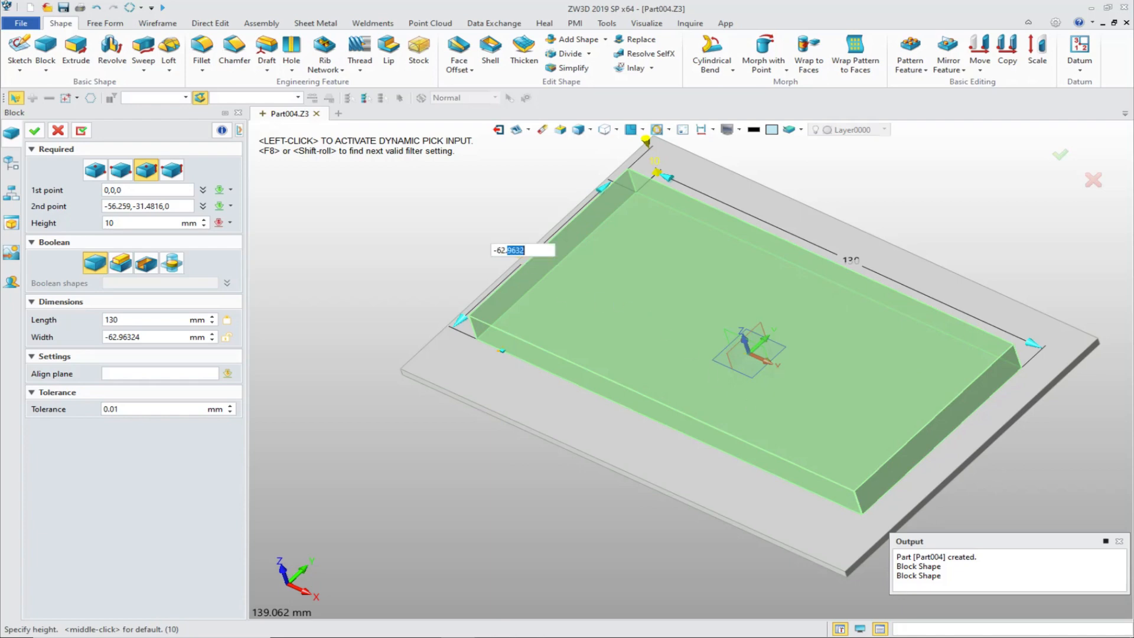
drag(525, 251, 475, 248)
text(80)
key(Return)
Step: Try to limit the second block's downward height to a point on the plate's vertical corner edge
right_drag(365, 323, 381, 286)
drag(425, 327, 428, 386)
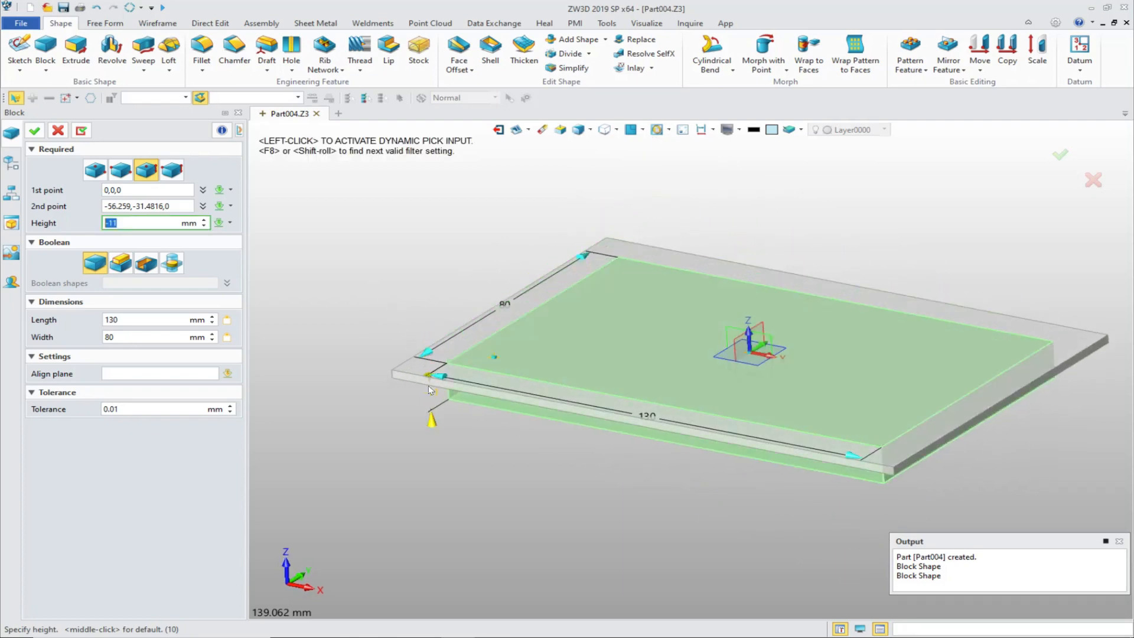
click(230, 223)
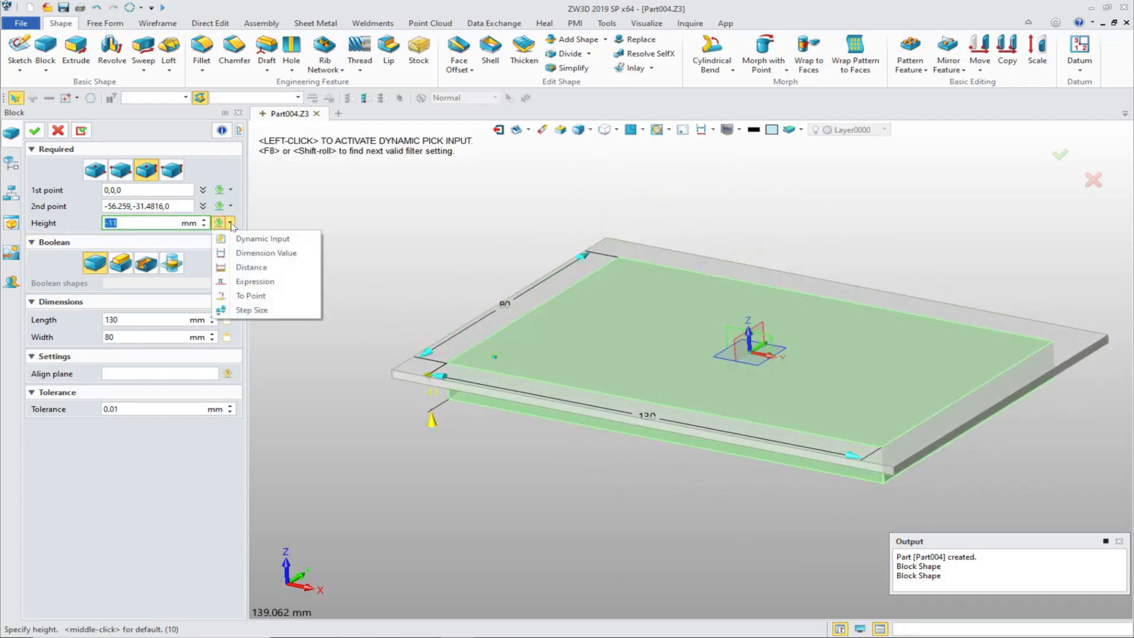
click(253, 296)
click(393, 377)
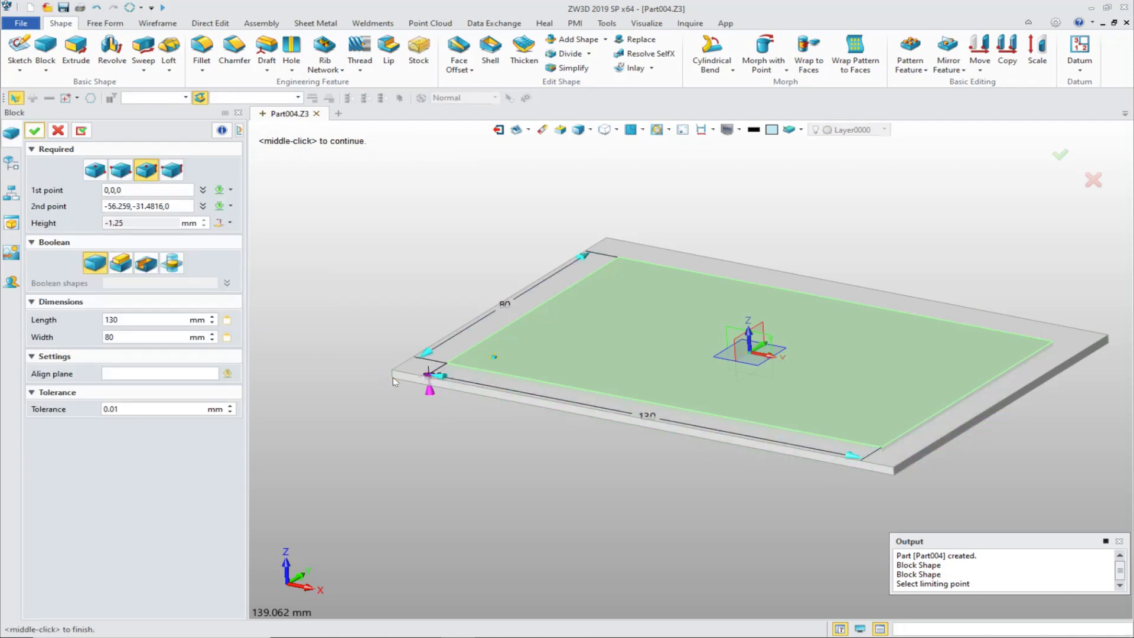
Step: Limit the second block's height to the plate's lower corner point and subtract the block from the plate
click(230, 224)
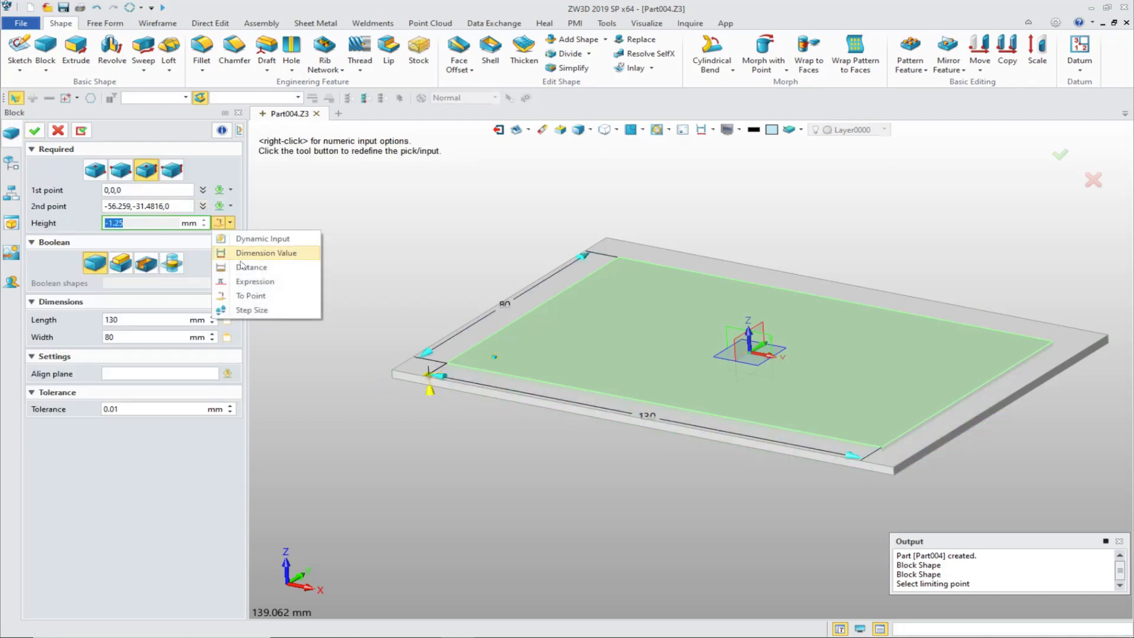
click(253, 295)
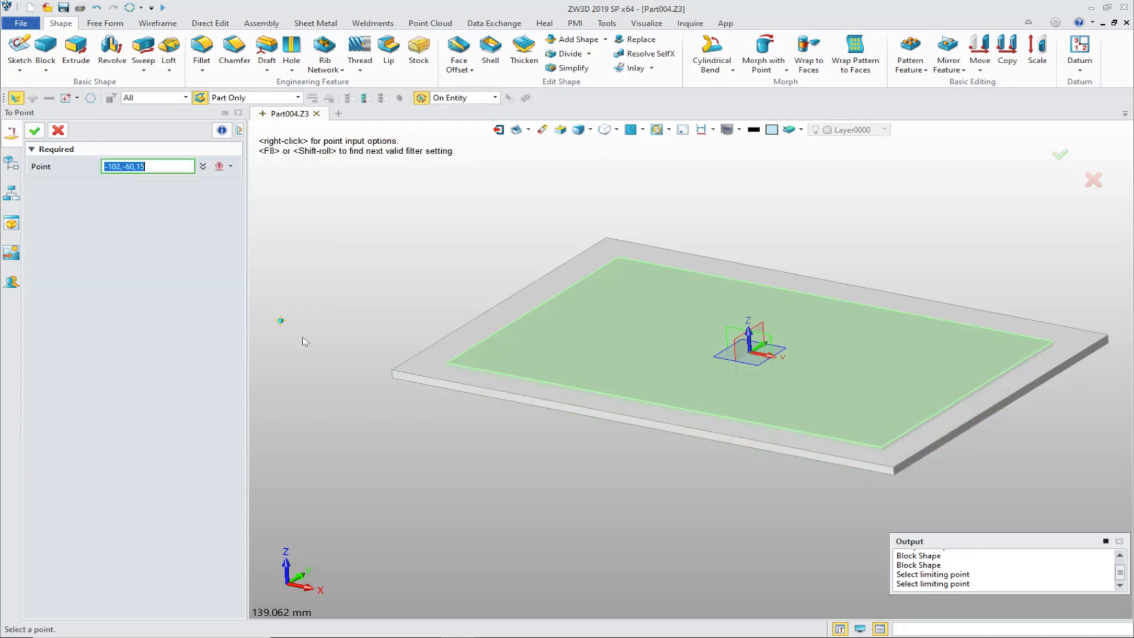
click(391, 379)
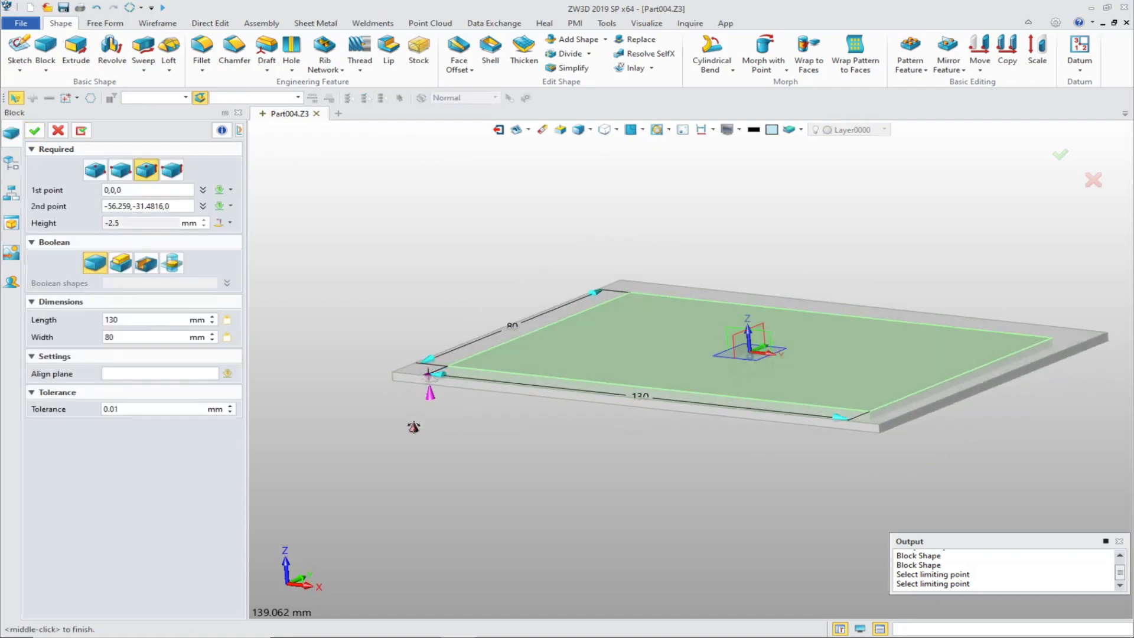
click(146, 262)
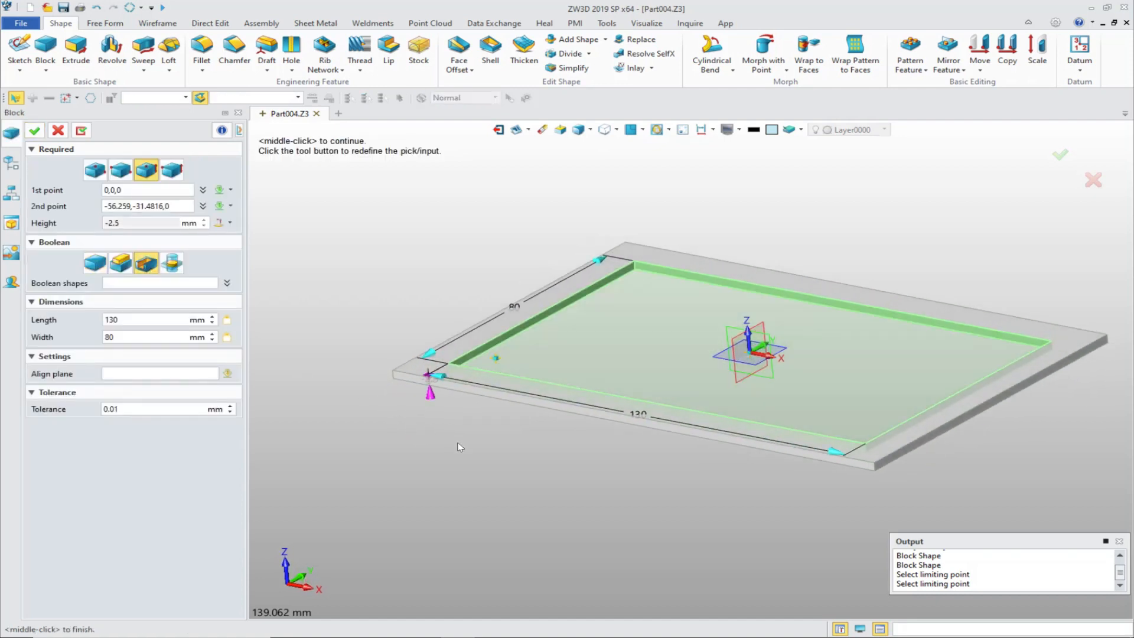
middle_click(380, 375)
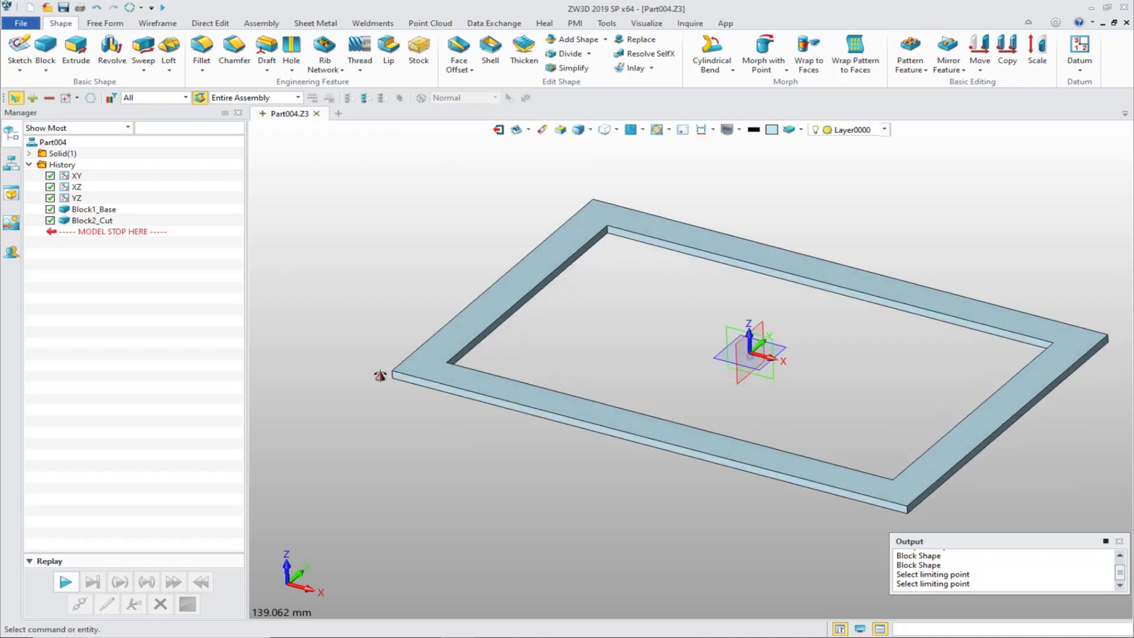
Step: Start a new sketch on the top face of the rectangular frame
right_drag(380, 375, 375, 367)
middle_drag(380, 362, 401, 396)
right_drag(332, 304, 341, 334)
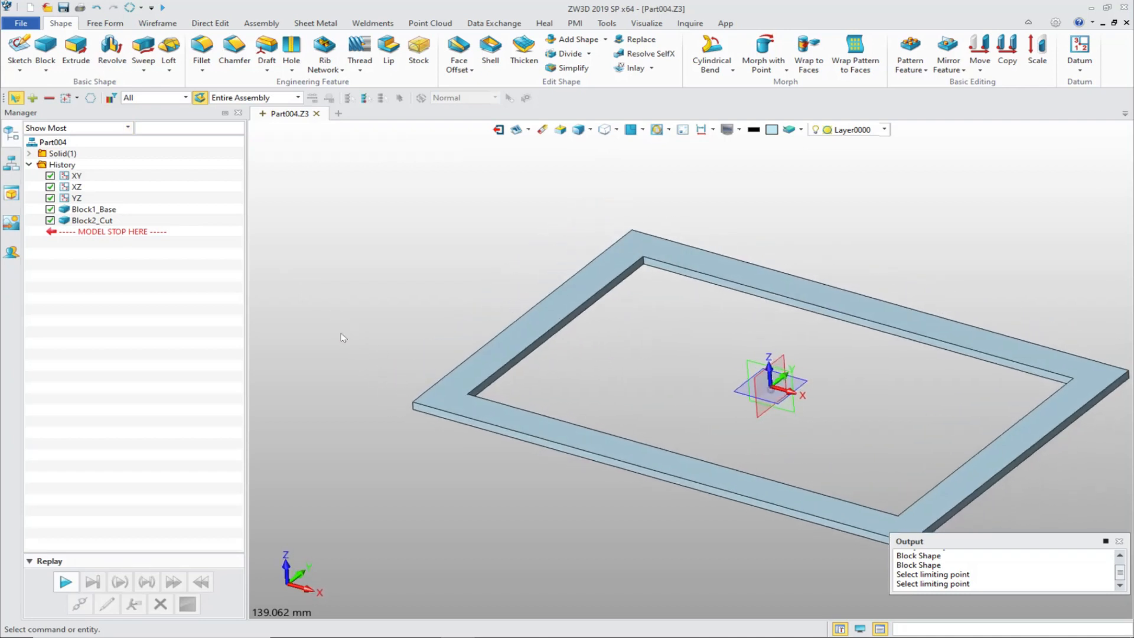
middle_drag(342, 337, 293, 299)
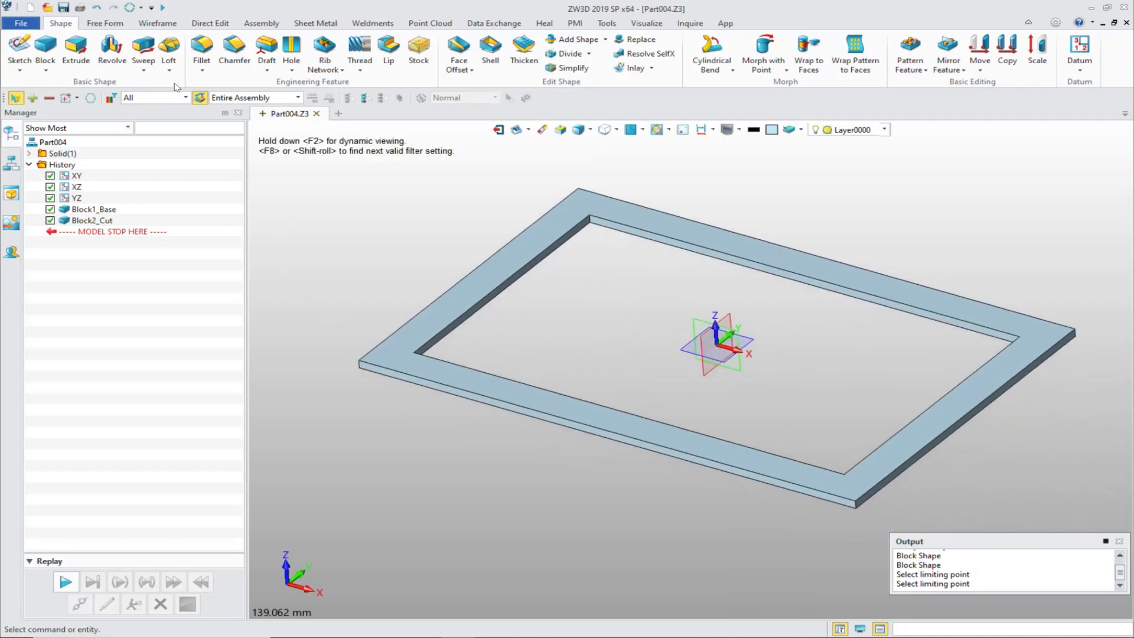
click(19, 49)
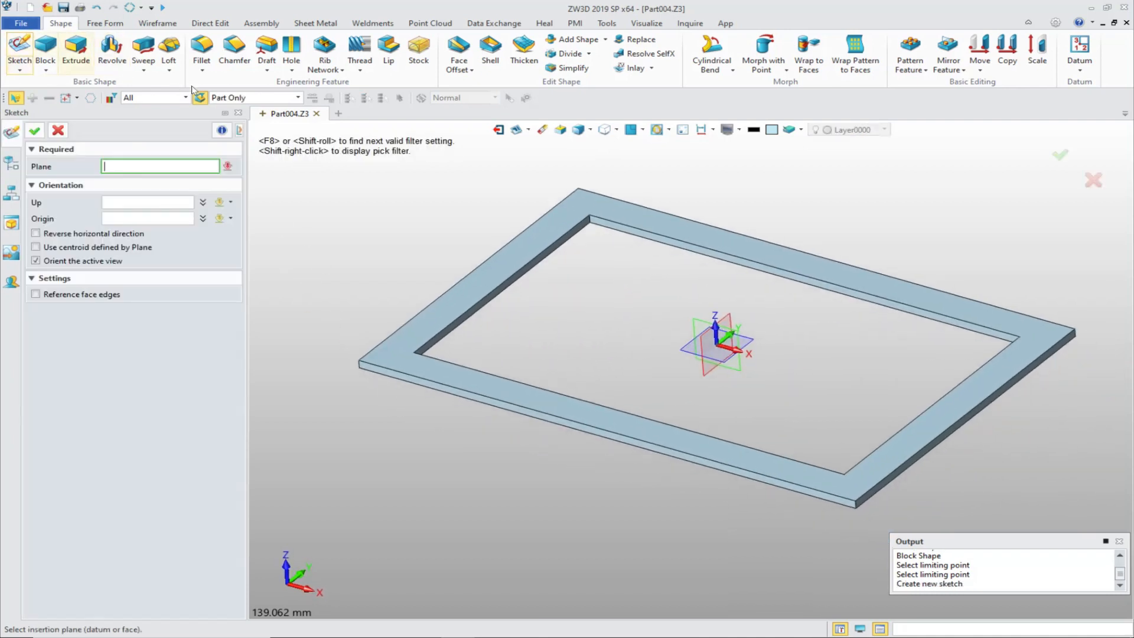
click(538, 222)
click(35, 133)
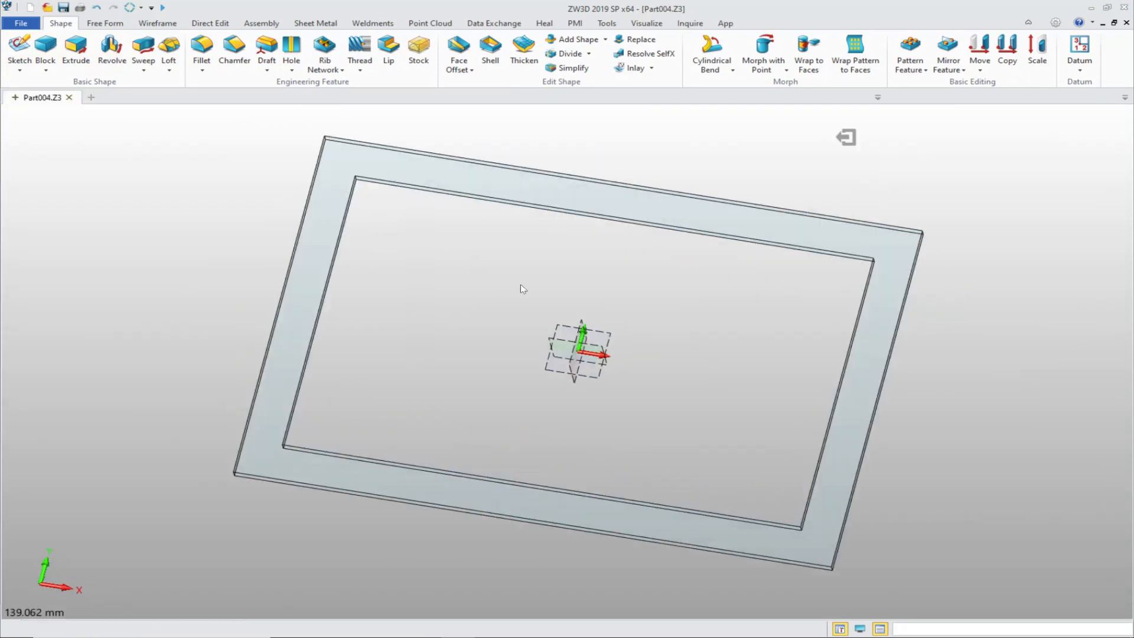
Step: Reference the upper long edge and right short edge of the frame's opening as construction geometry in the sketch
right_click(865, 178)
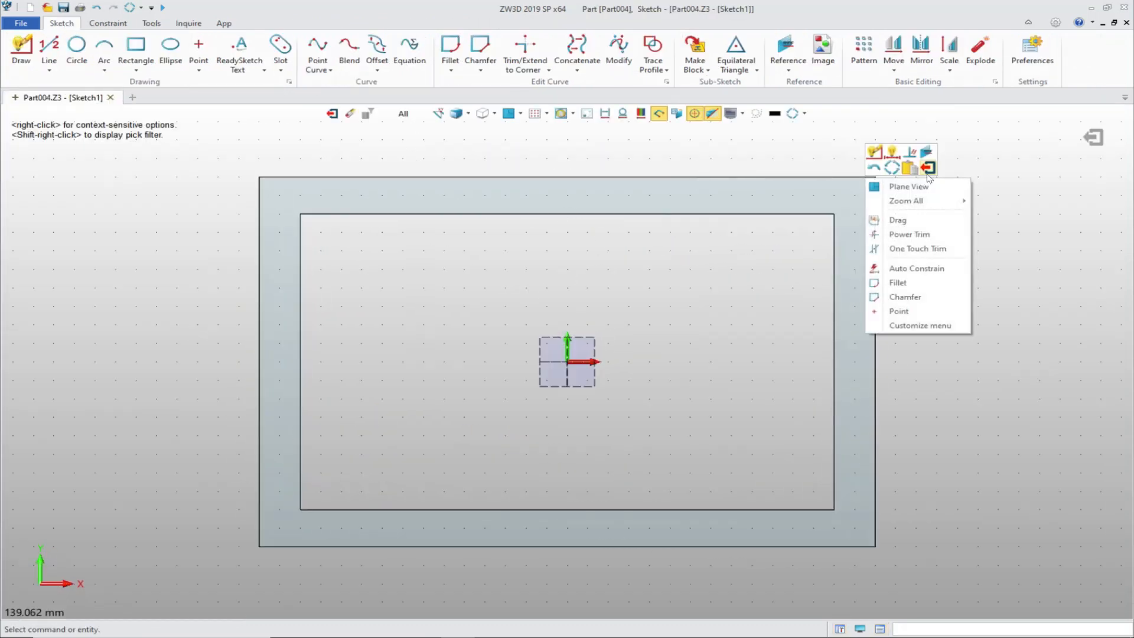
click(927, 154)
click(748, 214)
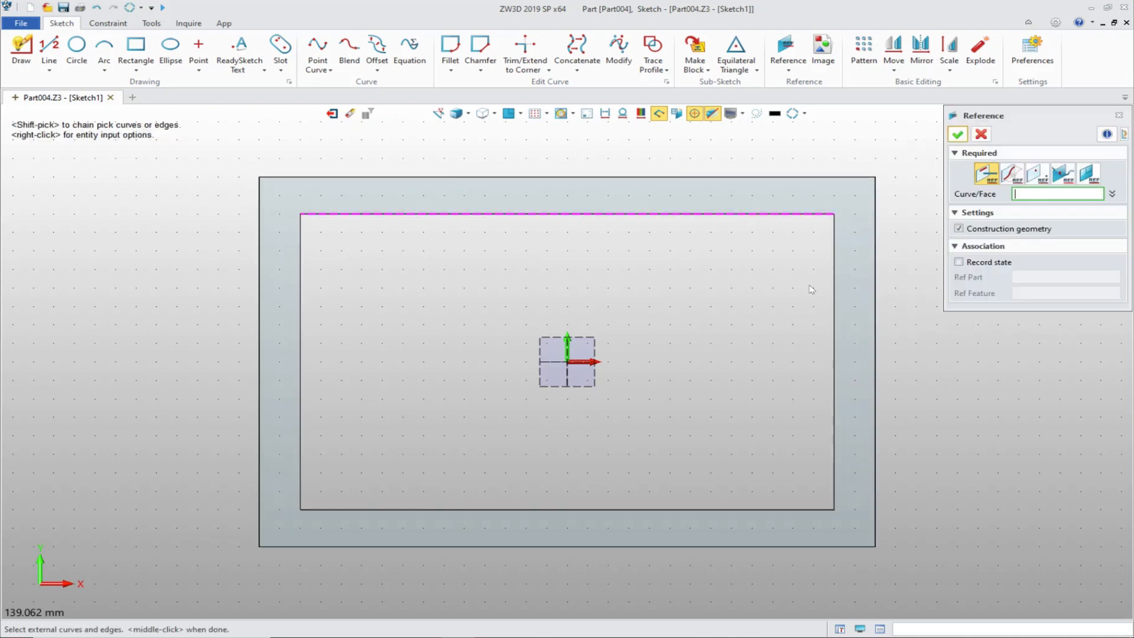
click(835, 305)
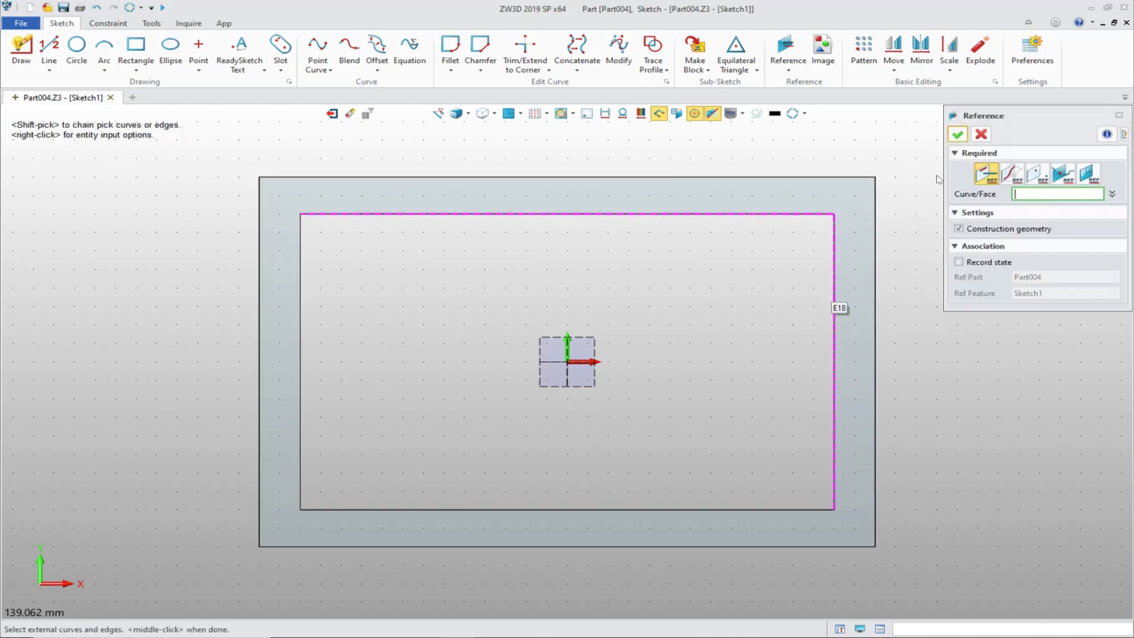
click(958, 135)
middle_drag(874, 133, 865, 139)
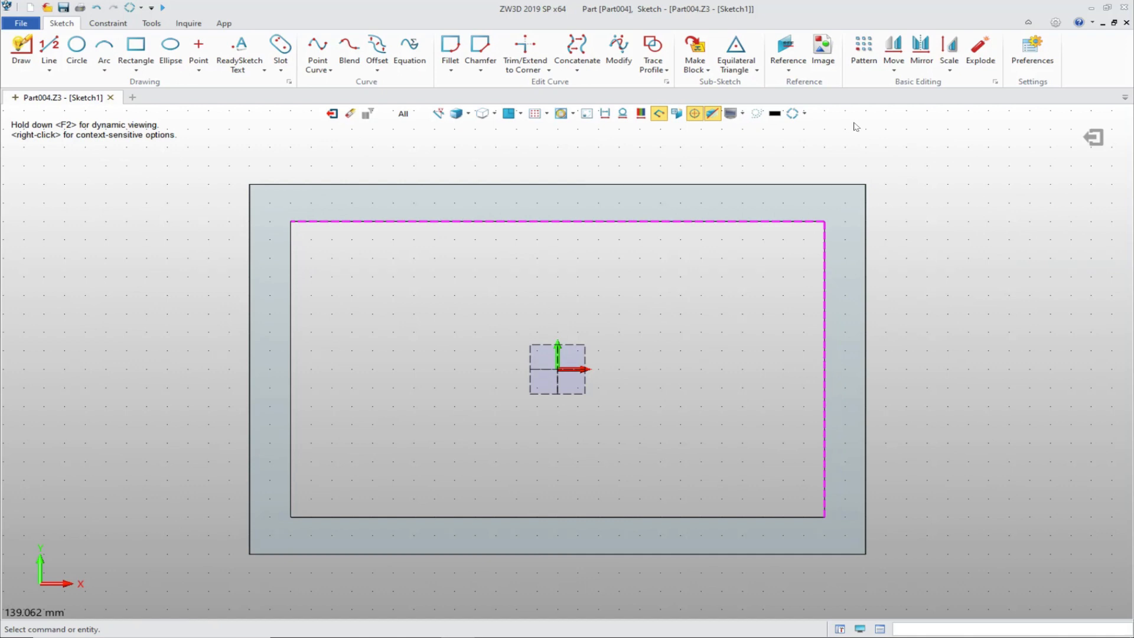
Step: Begin a linear pattern of the right reference line in the negative X direction with a 6.5 mm pitch
click(863, 52)
click(825, 279)
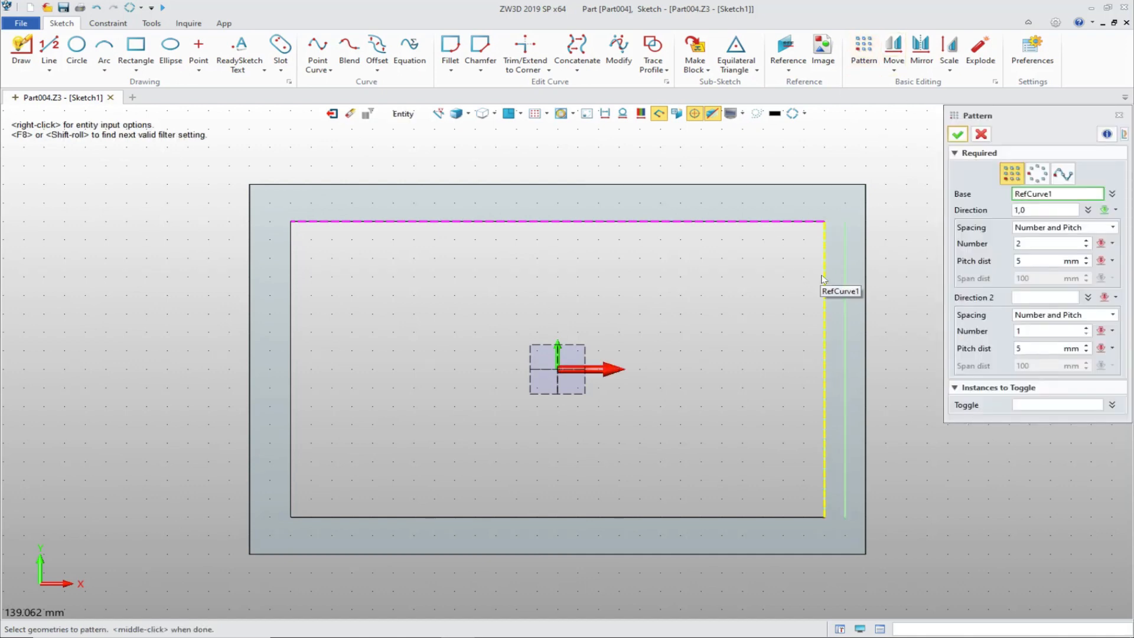
click(824, 279)
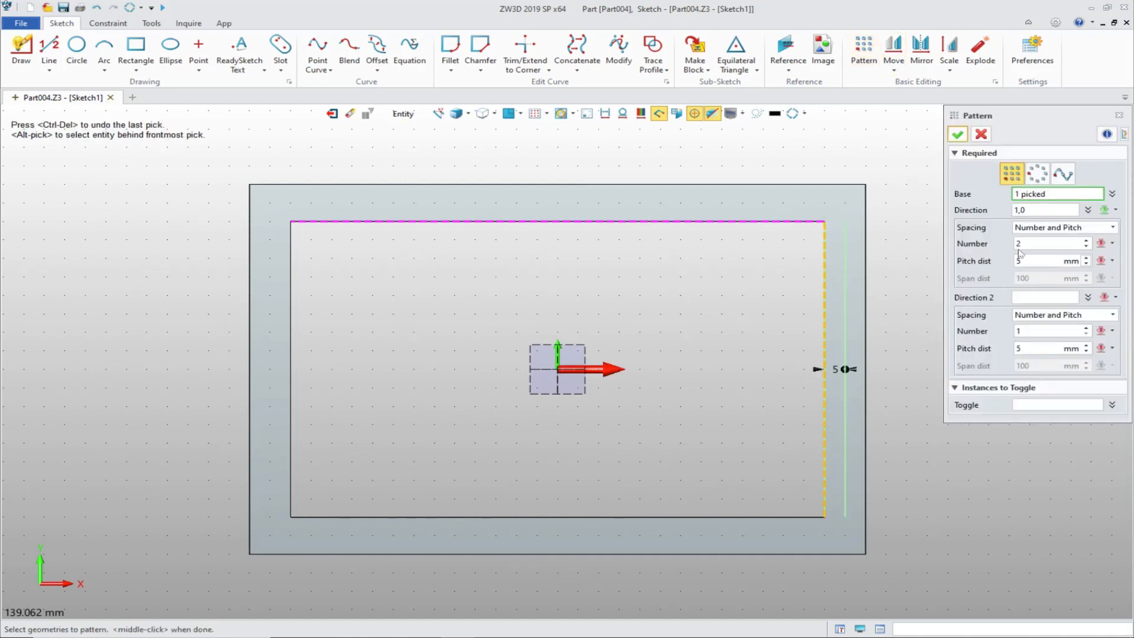
drag(1032, 210, 988, 210)
key(BackSpace)
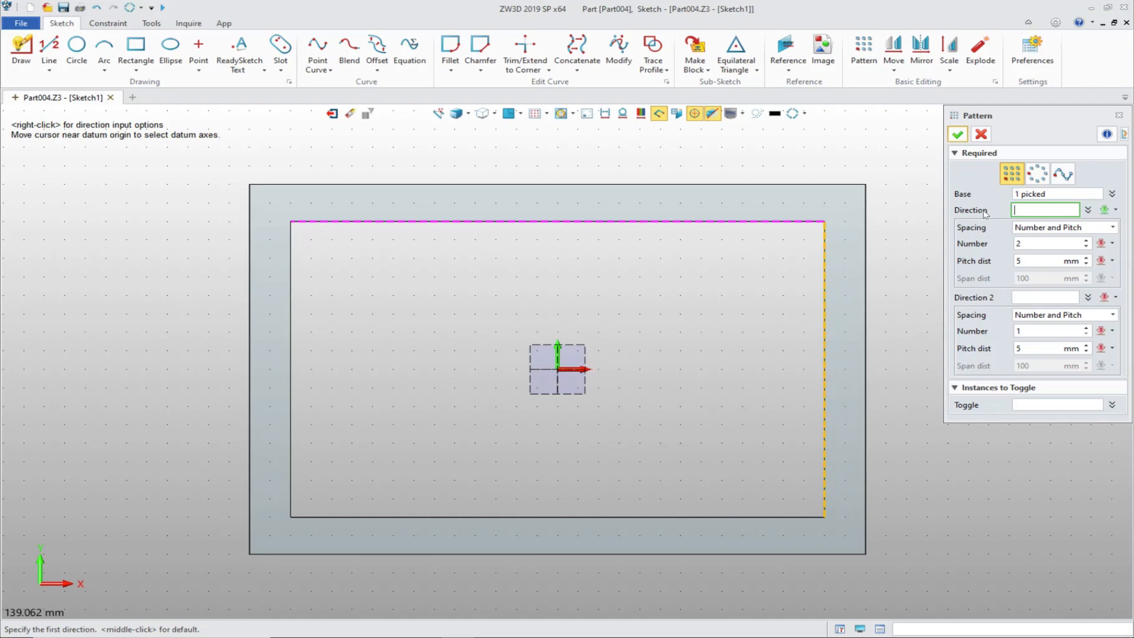
click(525, 378)
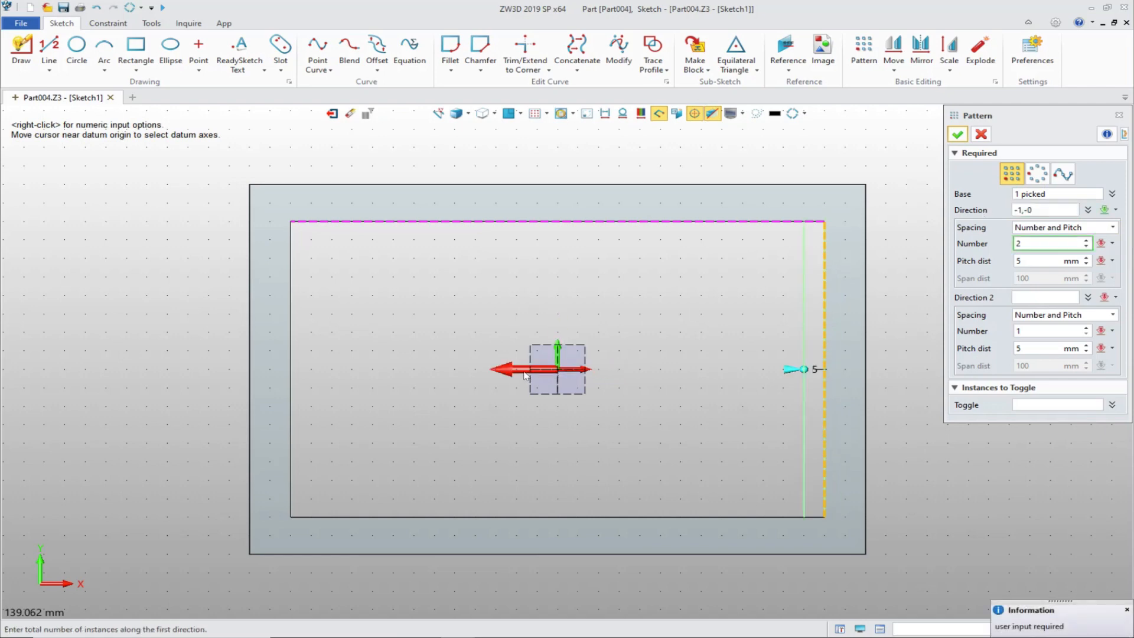
key(Return)
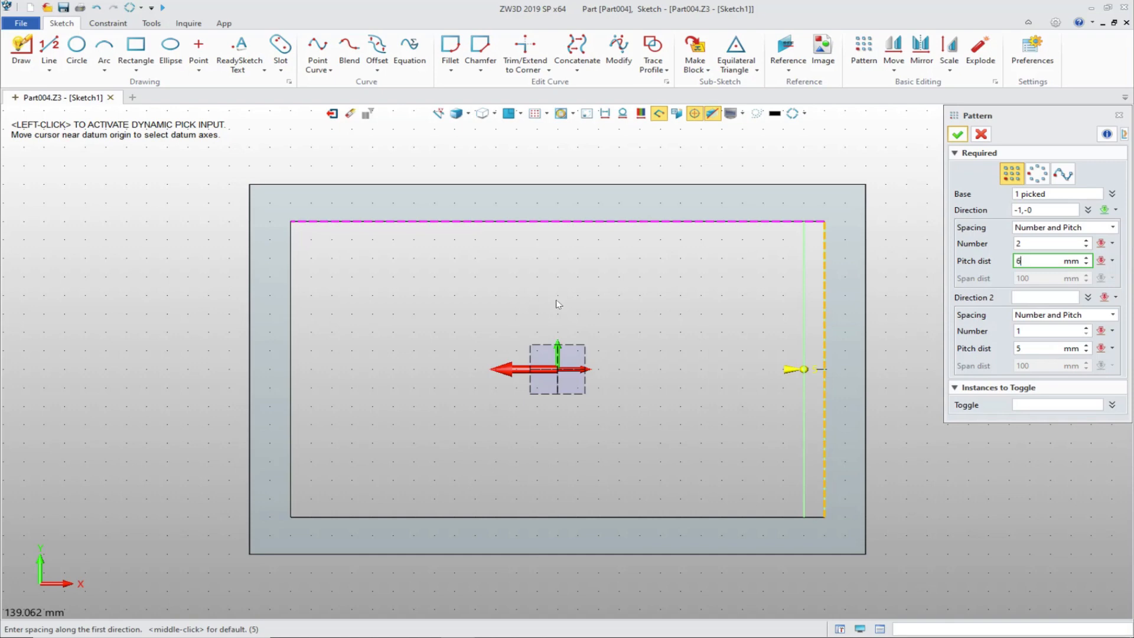
key(Return)
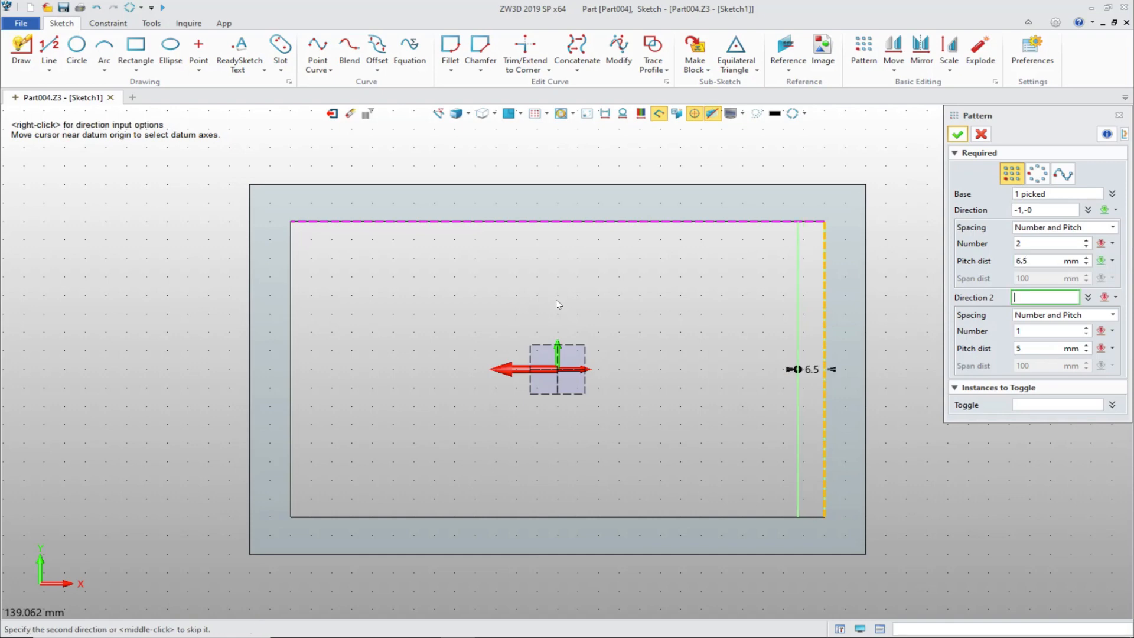
Step: Set the vertical line pattern to 20 instances across the opening and create it
click(1046, 244)
scroll(1045, 244, up, 8)
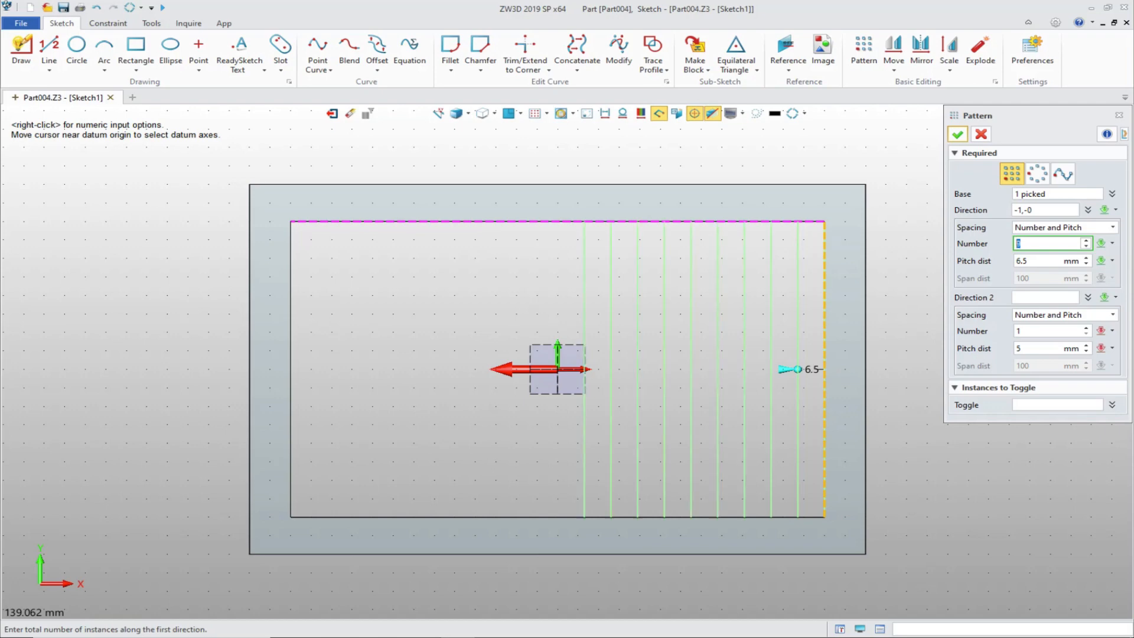
scroll(1046, 244, up, 12)
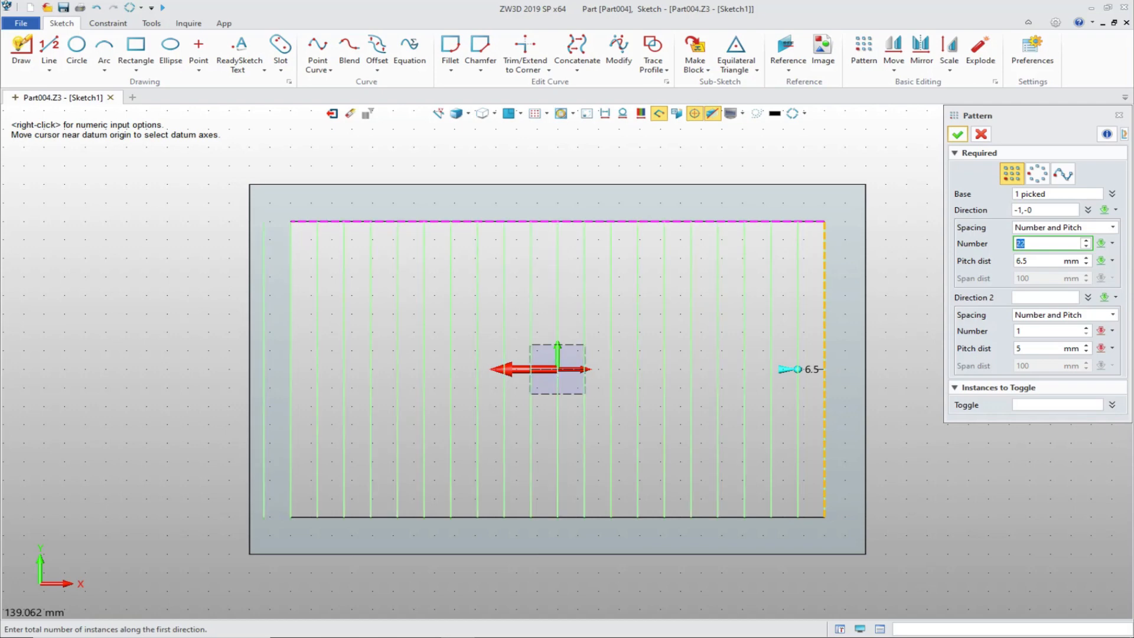
scroll(1046, 244, down, 2)
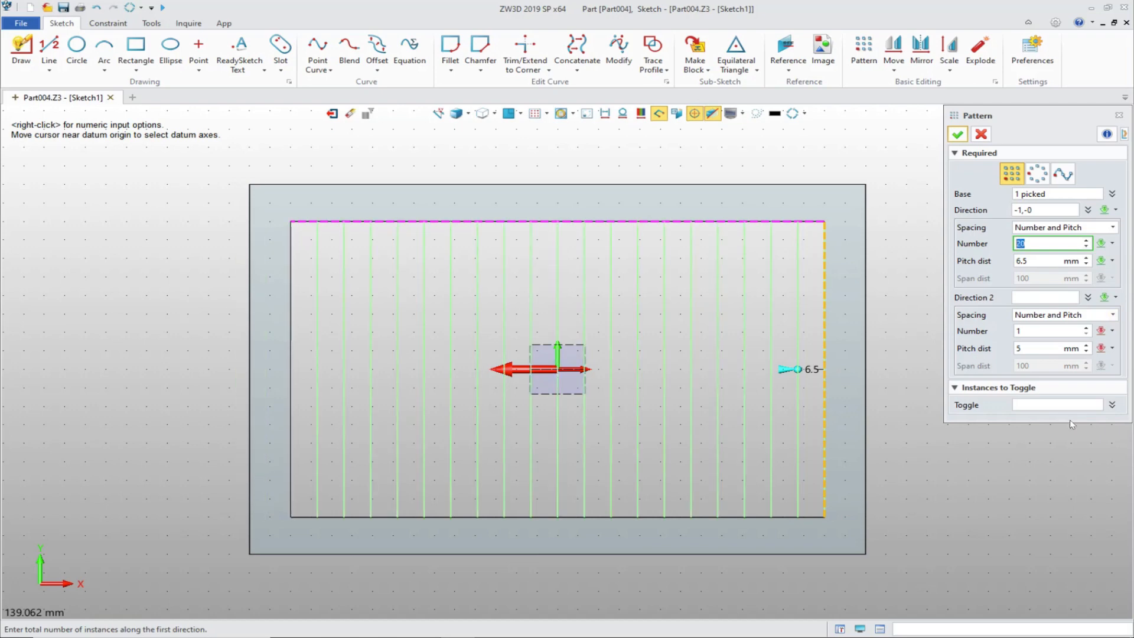
click(957, 134)
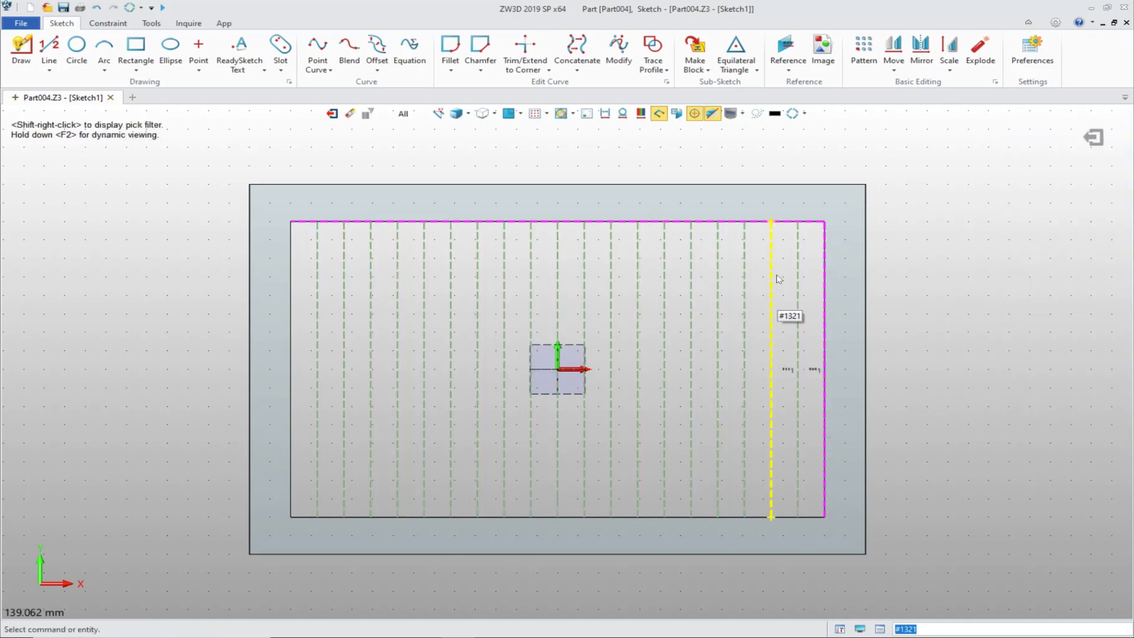
Step: Convert all the patterned vertical construction lines to regular sketch geometry
drag(814, 249, 324, 284)
right_click(958, 253)
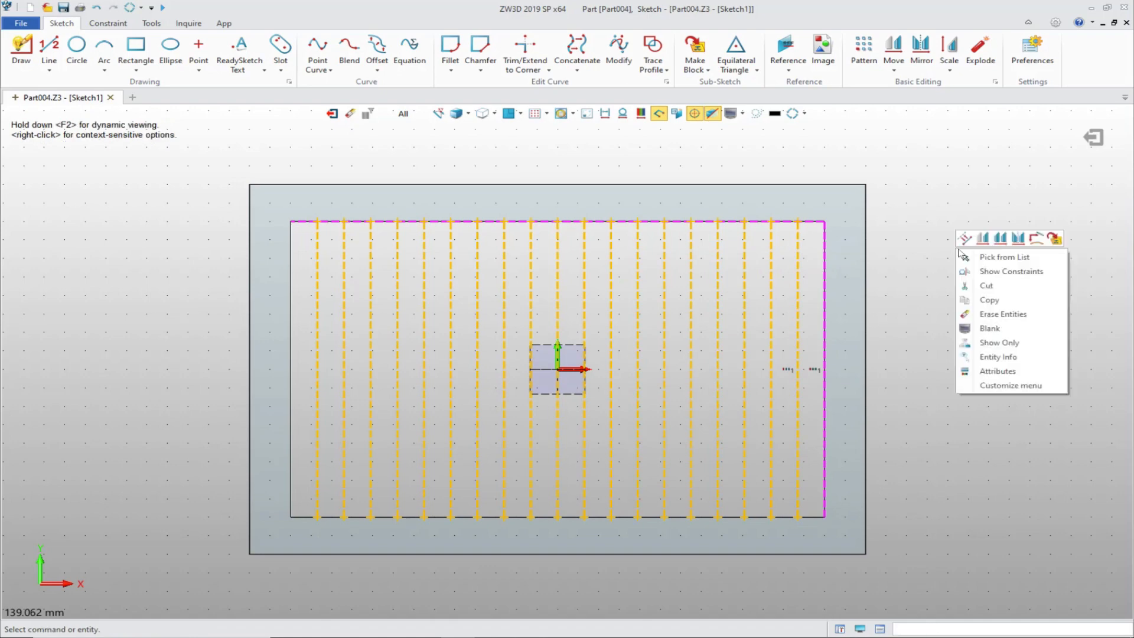
click(965, 239)
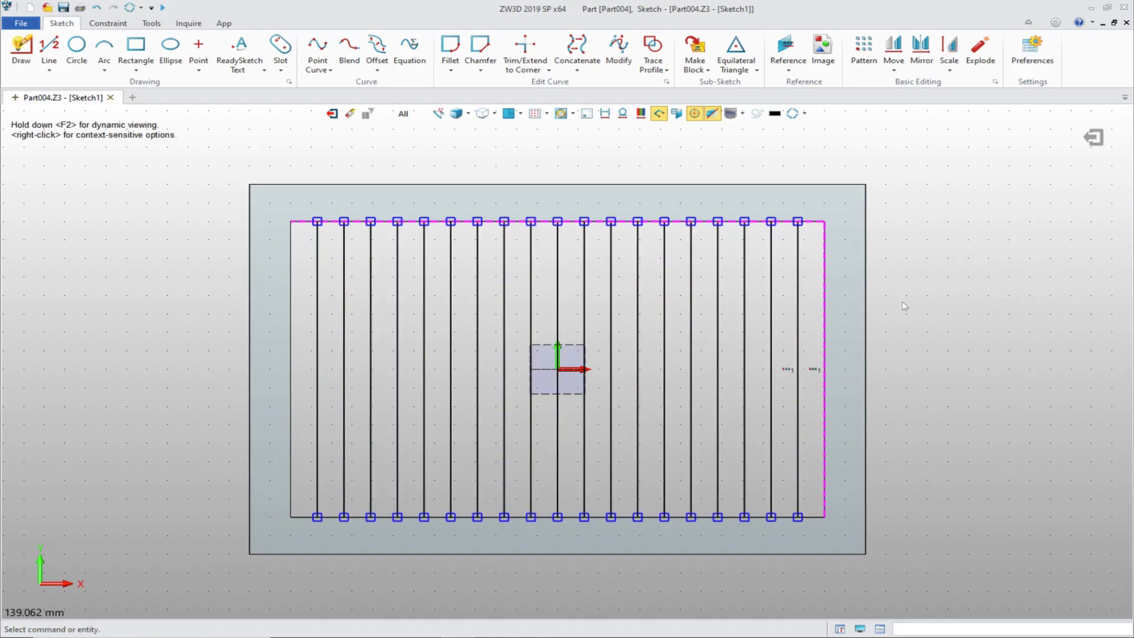
Step: Begin a linear pattern of the upper reference line in the negative Y direction across the opening
scroll(901, 305, up, 2)
scroll(939, 285, down, 2)
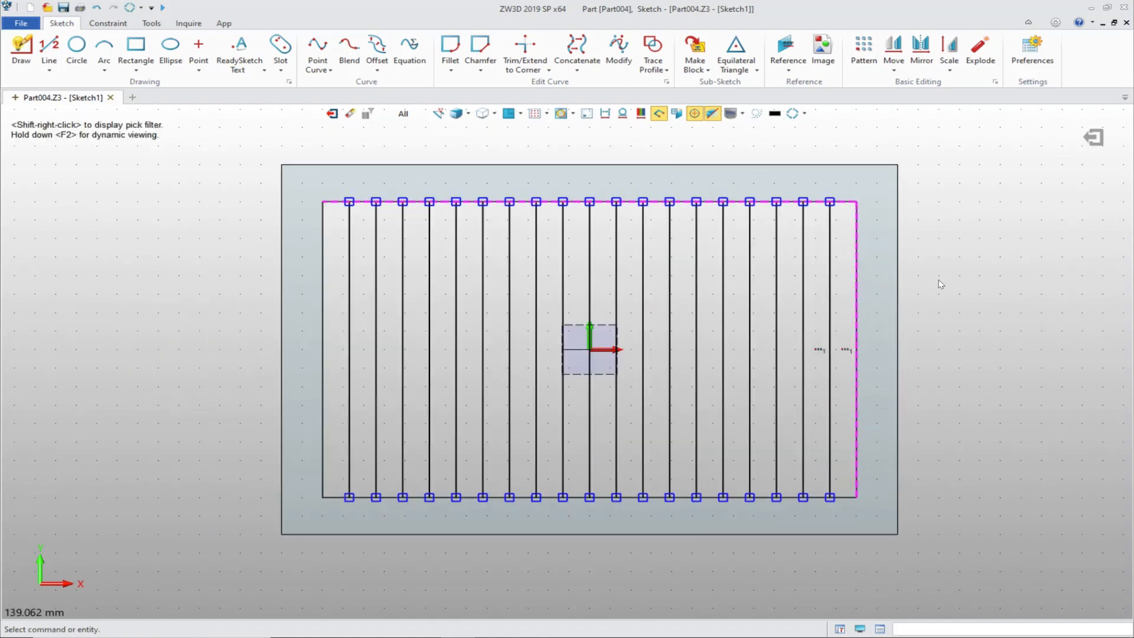
middle_click(952, 252)
click(863, 50)
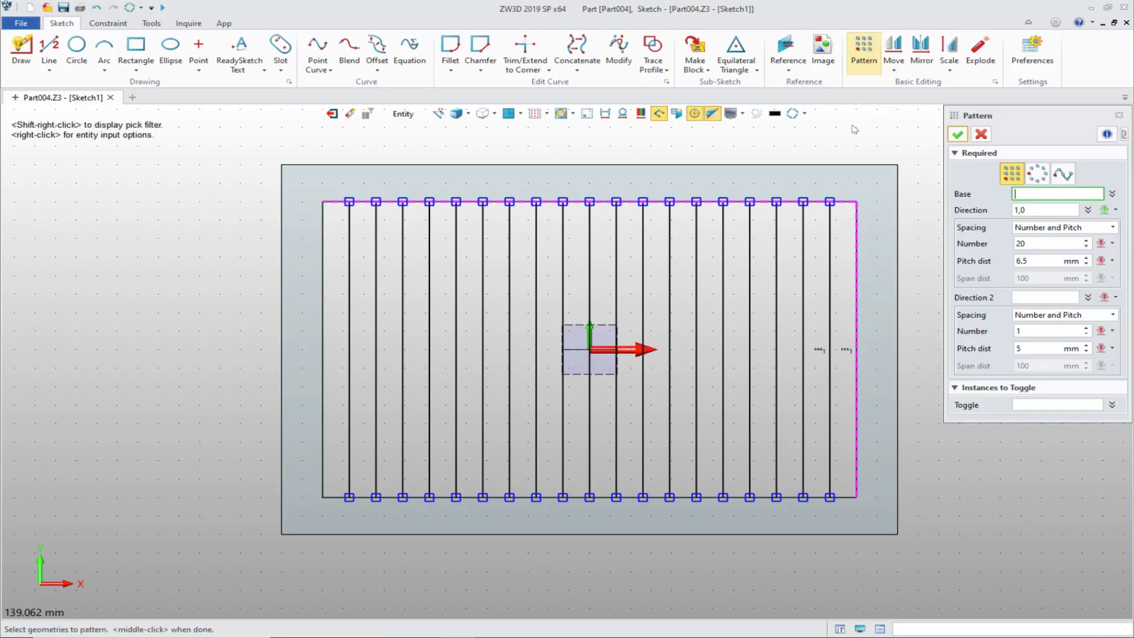
click(848, 208)
click(848, 208)
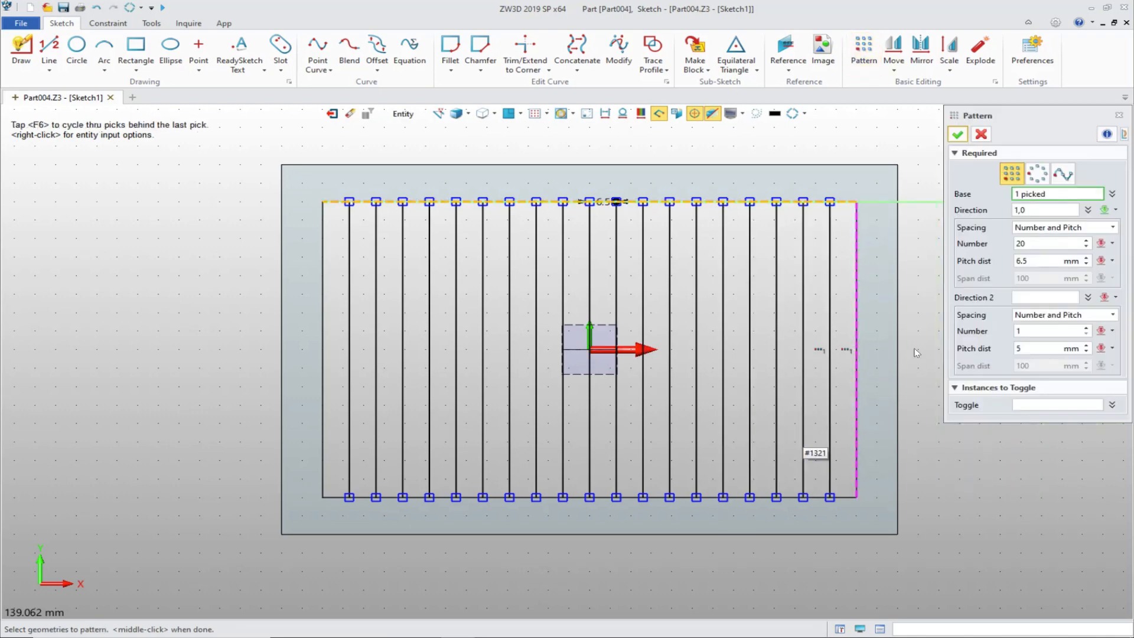
middle_click(985, 217)
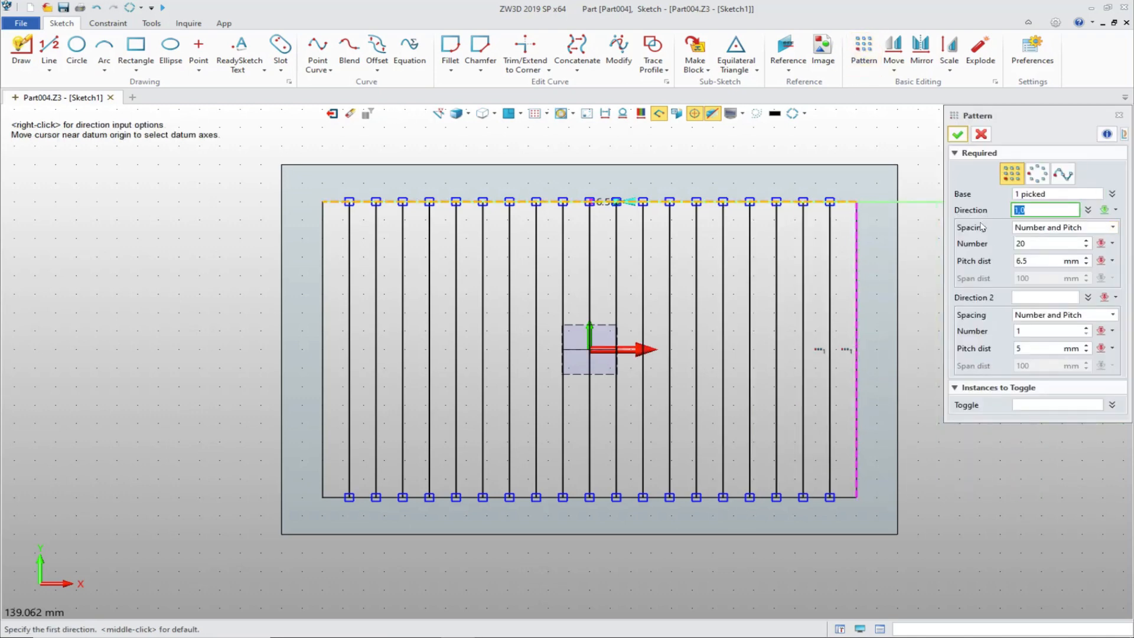
click(616, 357)
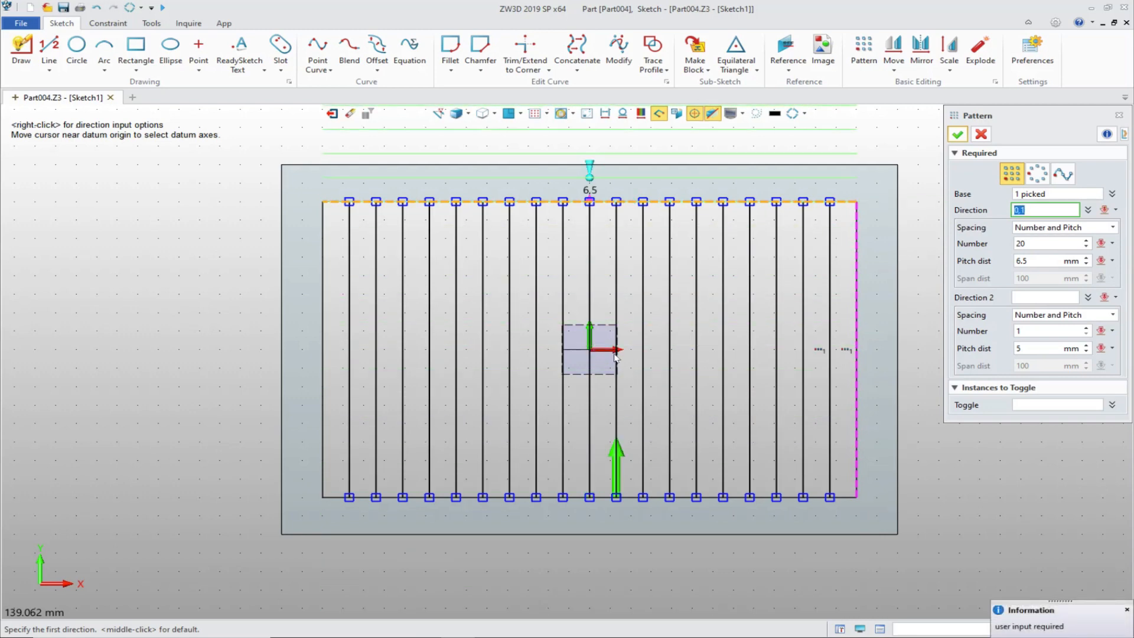
click(589, 328)
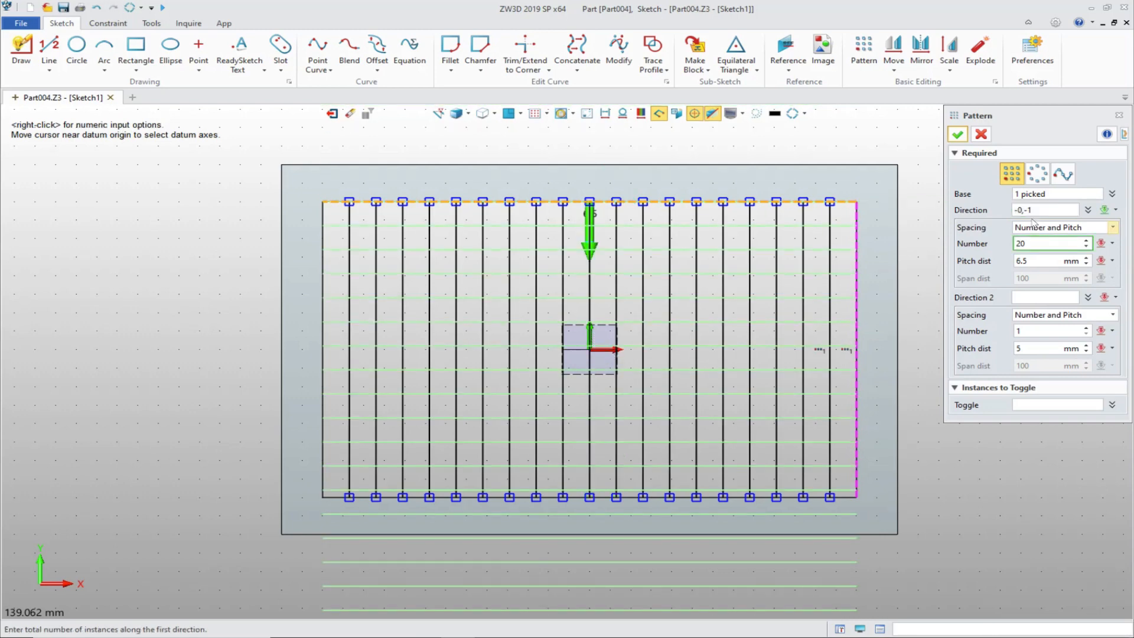
Step: Set the horizontal line pattern to an 8 mm pitch and 10 instances, and create it
key(Tab)
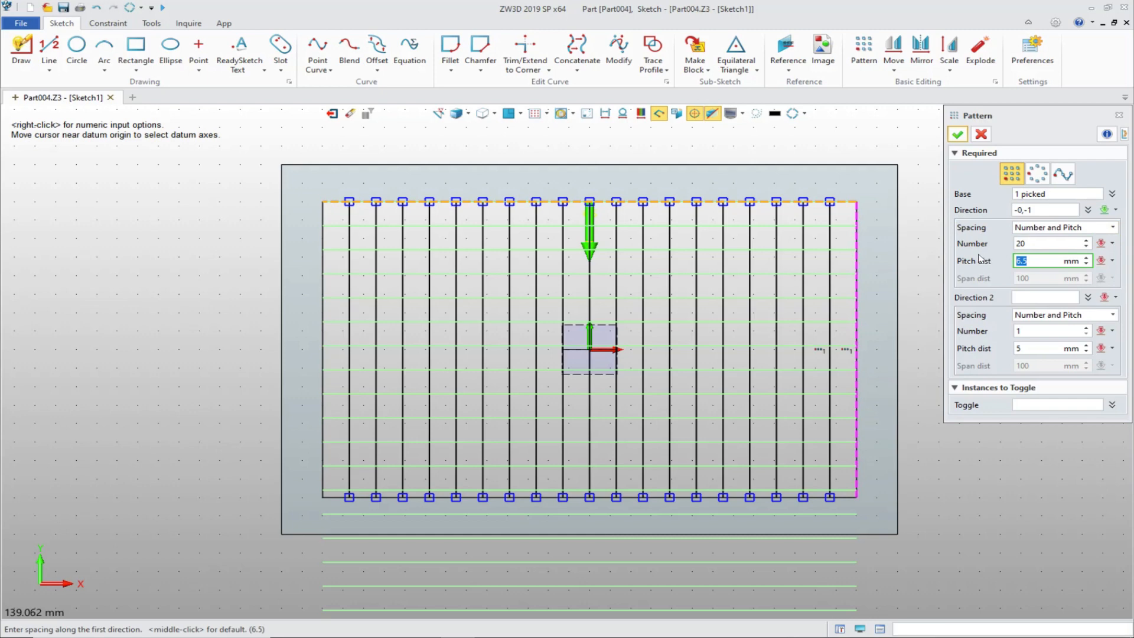
key(Tab)
click(1038, 243)
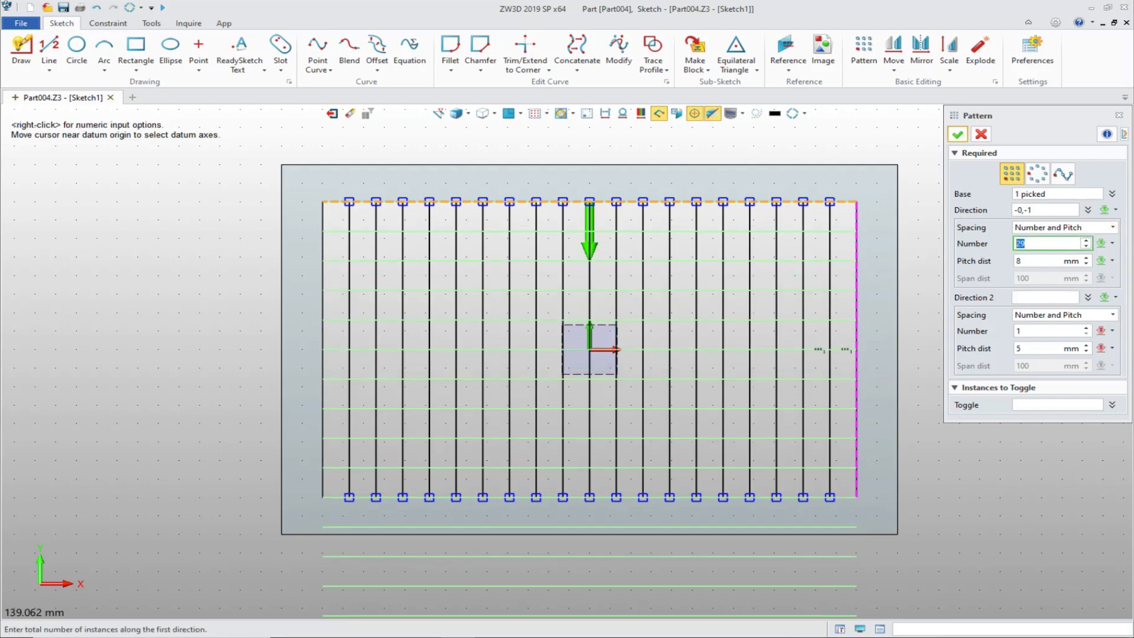
key(Down)
key(Down)
key(Down)
key(Down)
key(Down)
key(Down)
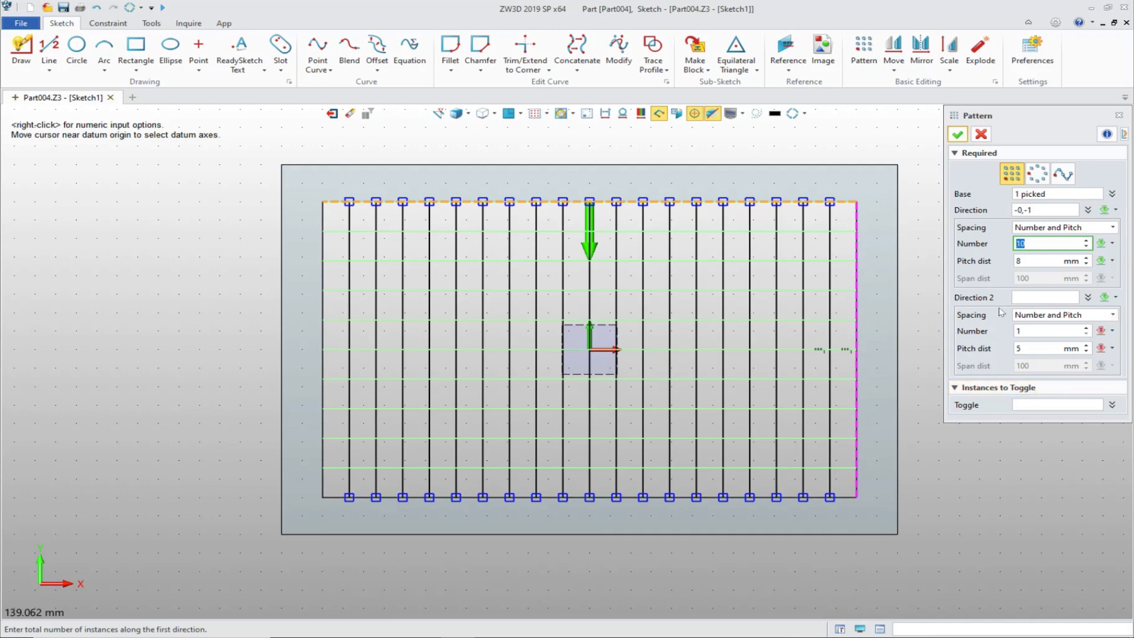
click(957, 135)
Step: Convert all the patterned horizontal construction lines to regular sketch geometry and exit the sketch
mouse_move(962, 339)
right_down()
mouse_move(969, 298)
mouse_move(952, 337)
right_up()
scroll(779, 316, up, 1)
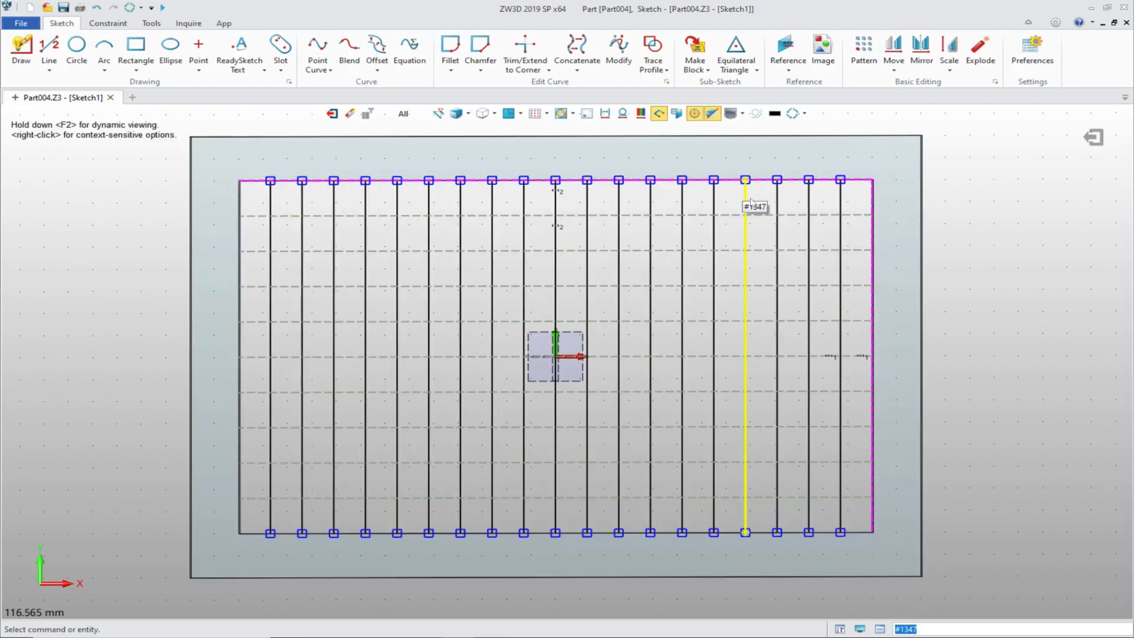
drag(771, 198, 761, 508)
right_click(999, 327)
click(1010, 319)
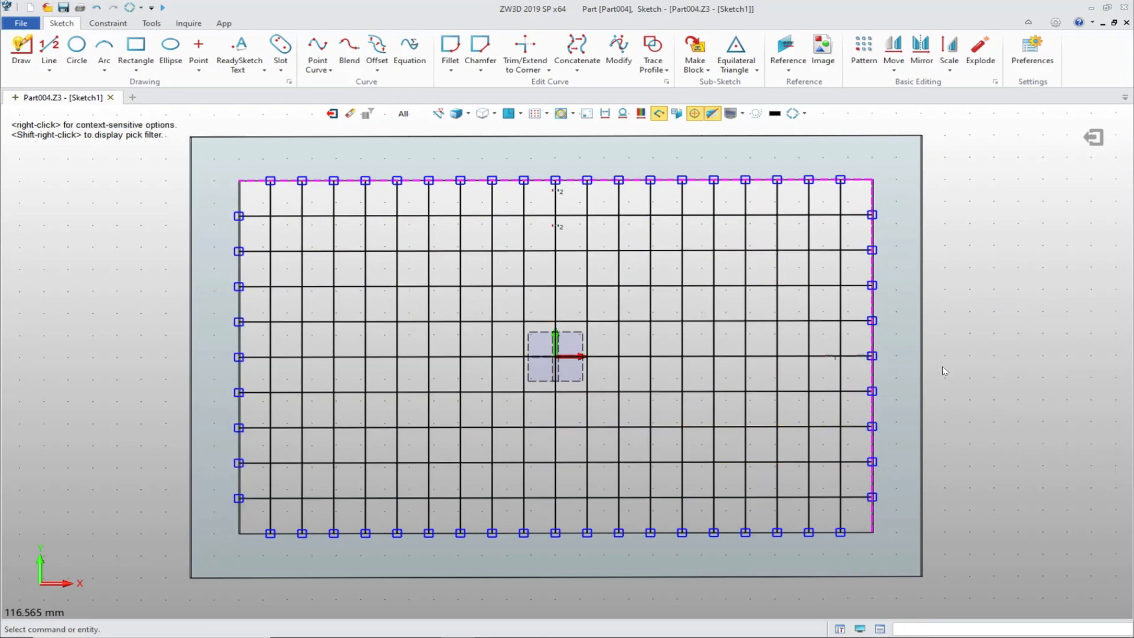
right_drag(964, 246, 974, 206)
click(1094, 139)
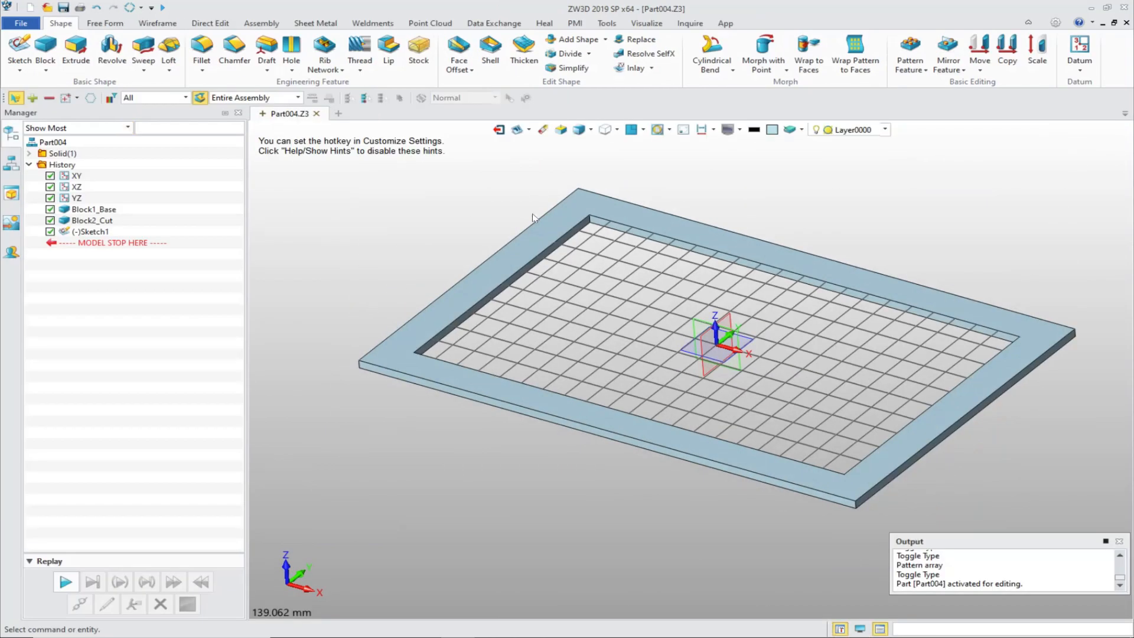
Step: Start a Fillet on two of the frame's outer vertical corner edges
click(201, 47)
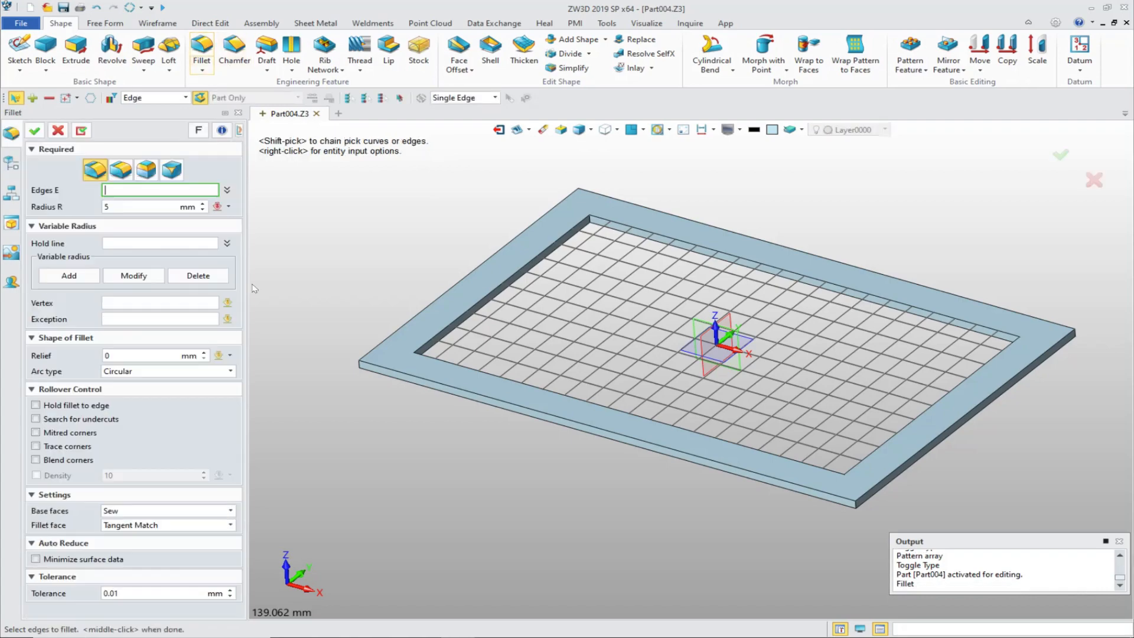
scroll(278, 430, up, 2)
right_drag(415, 396, 585, 558)
scroll(588, 562, up, 4)
click(590, 564)
click(519, 608)
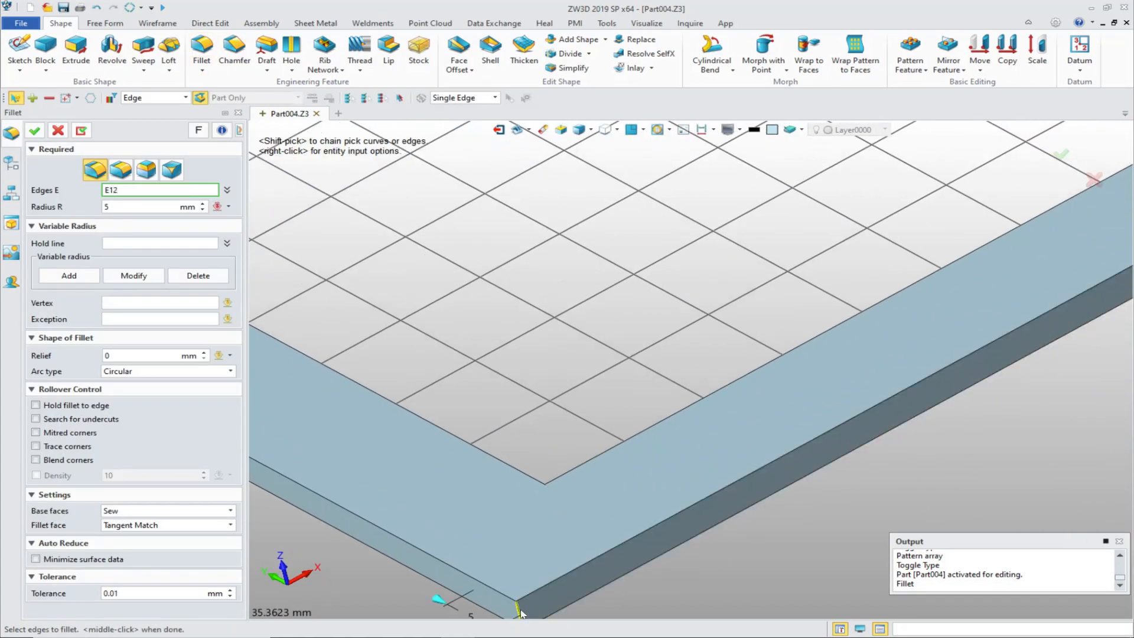
scroll(687, 582, down, 2)
right_drag(686, 582, 806, 554)
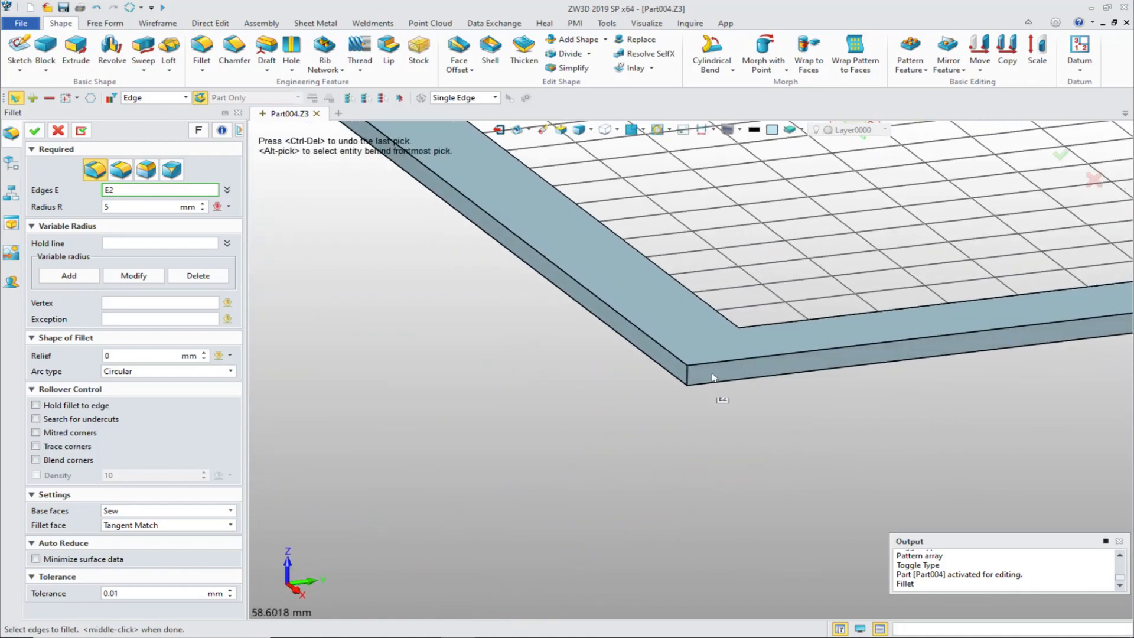
scroll(684, 380, up, 3)
click(686, 379)
Step: Add the remaining two outer vertical corner edges of the frame to the fillet selection
right_drag(685, 380, 830, 474)
scroll(870, 482, up, 5)
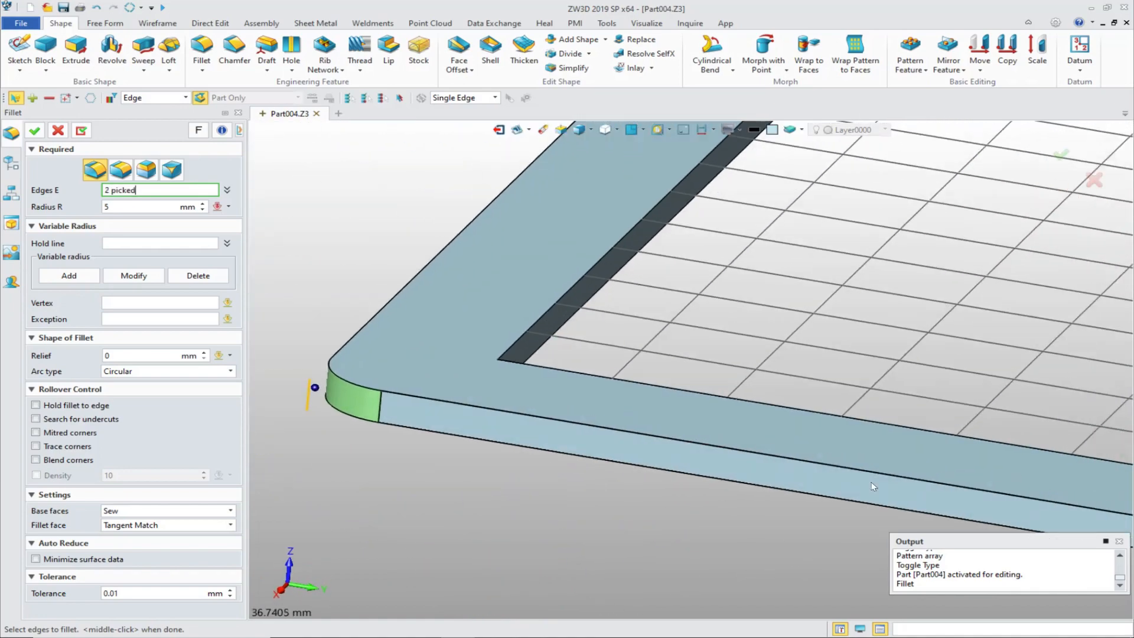
scroll(863, 485, down, 5)
scroll(849, 487, up, 5)
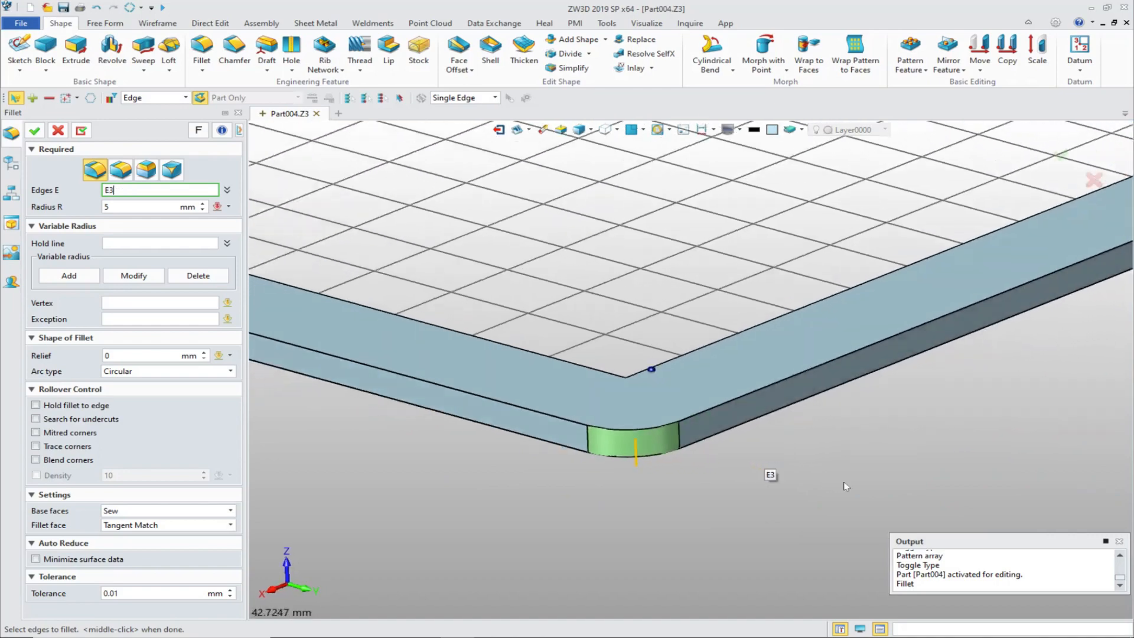
scroll(846, 484, down, 1)
right_drag(846, 484, 898, 482)
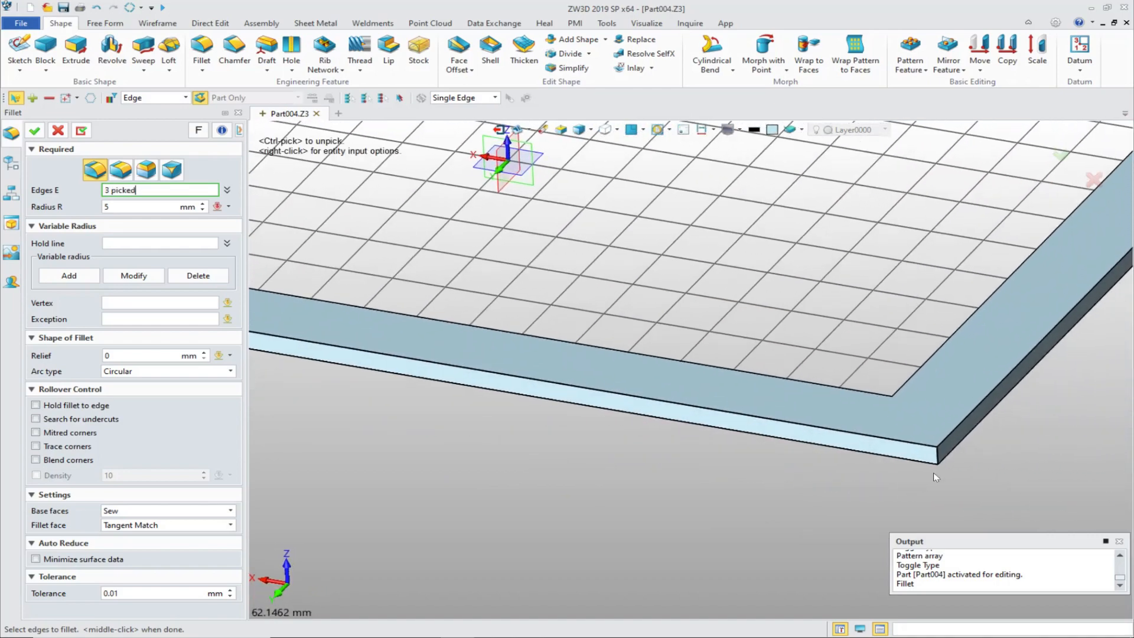
click(940, 462)
scroll(956, 481, down, 5)
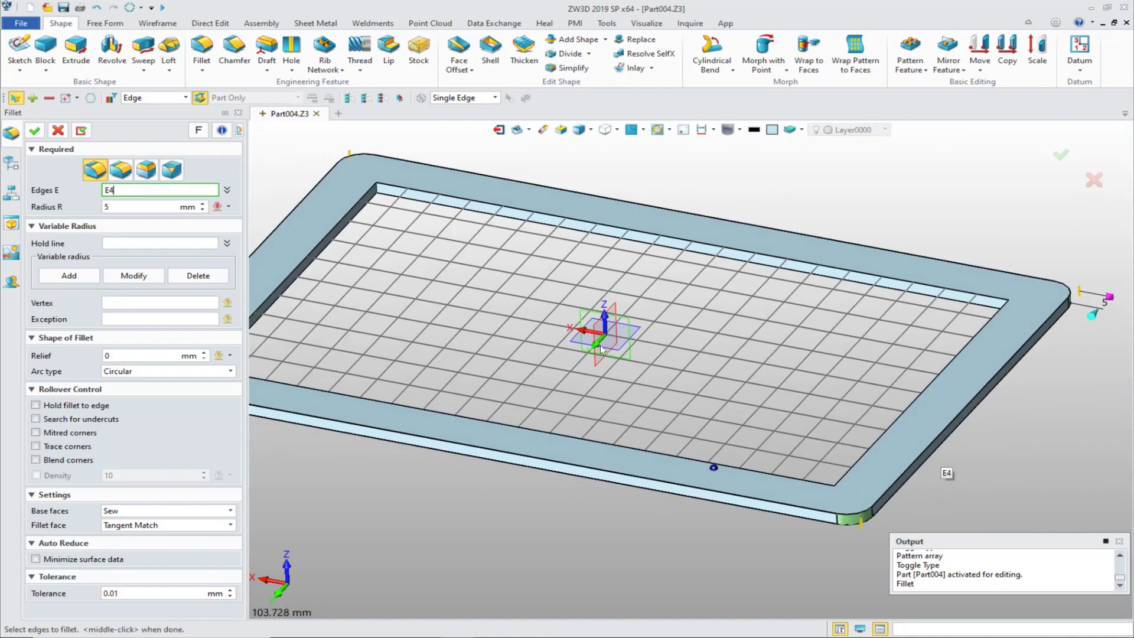
Step: Set the fillet radius to 7.5 mm for the four outer vertical corner edges and create the fillet
middle_click(295, 224)
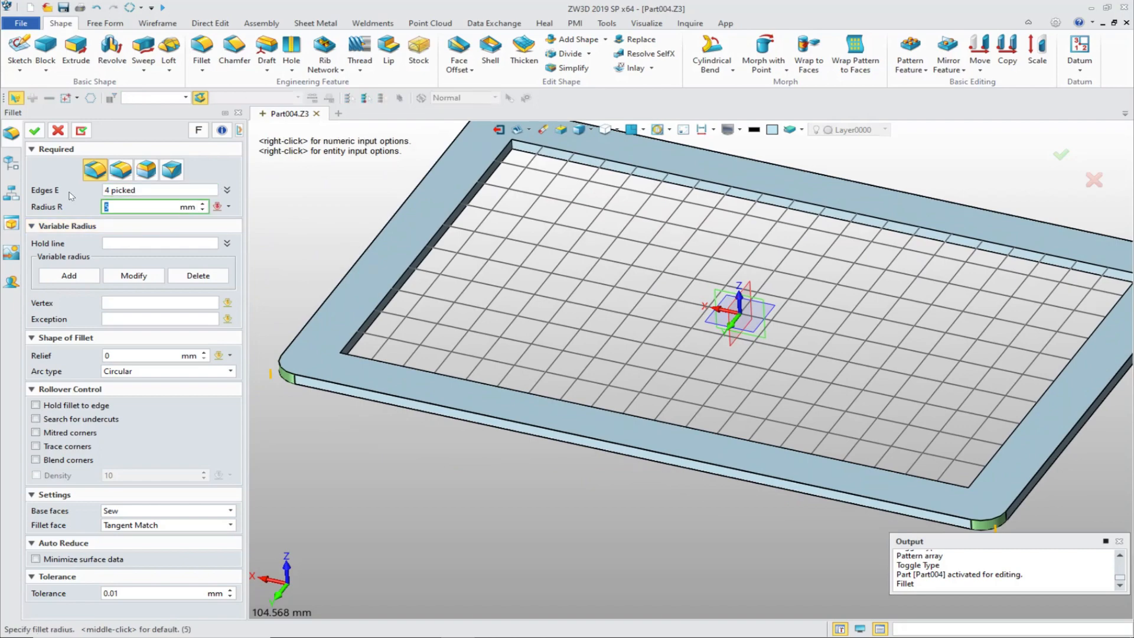
text(7.5)
key(Return)
key(Return)
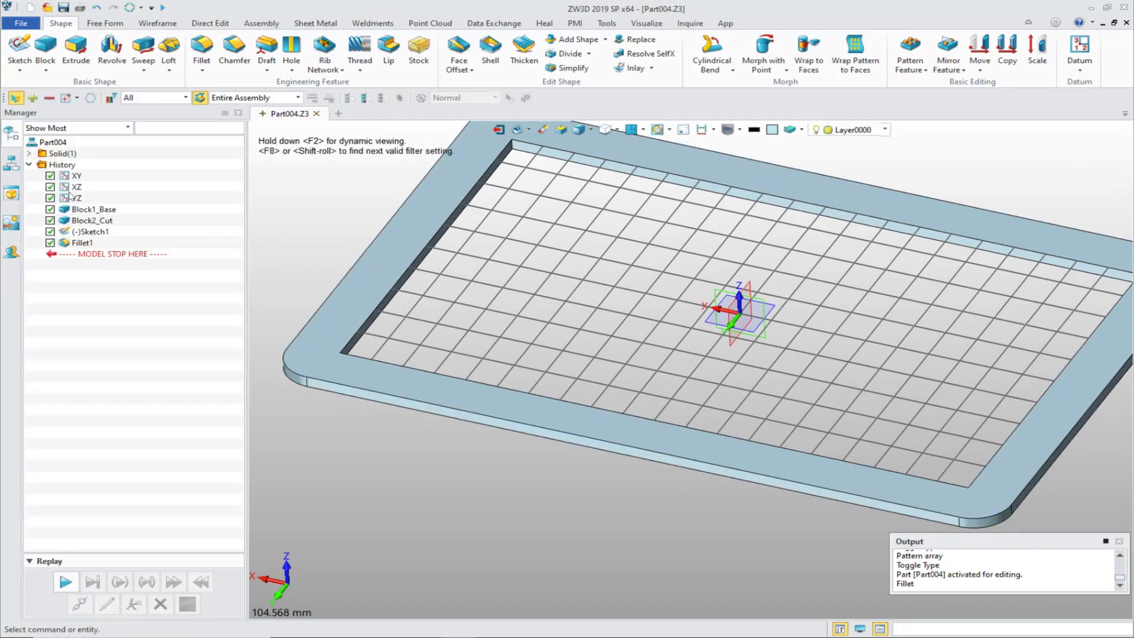
Step: Start another Fillet and select the four inner vertical corner edges of the frame opening
middle_click(410, 495)
scroll(477, 343, up, 5)
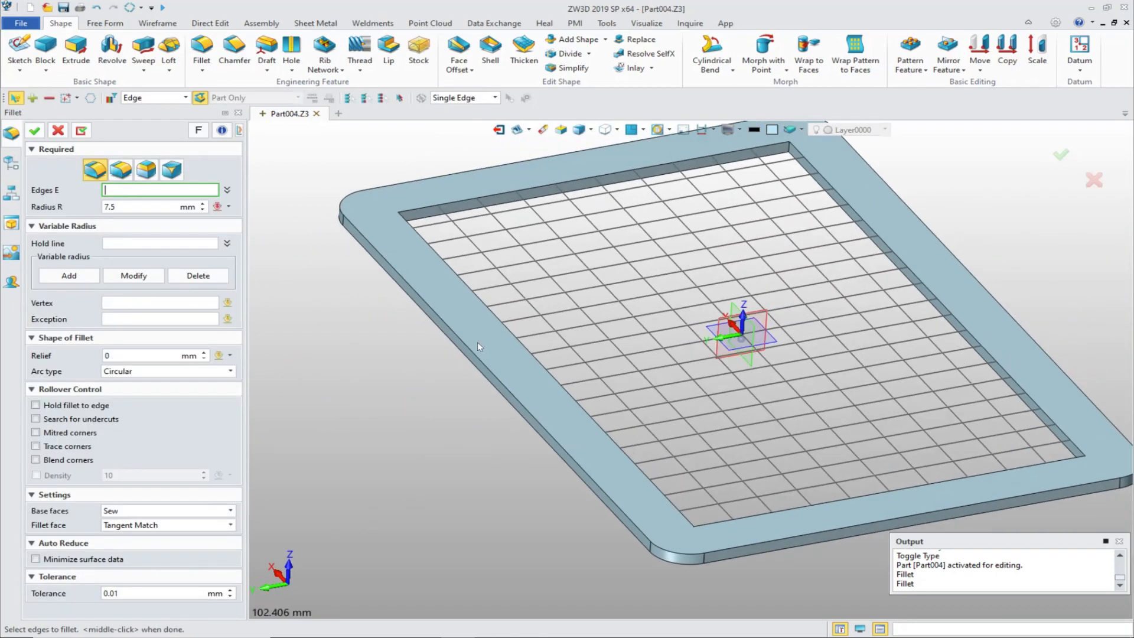
scroll(712, 277, up, 3)
click(541, 324)
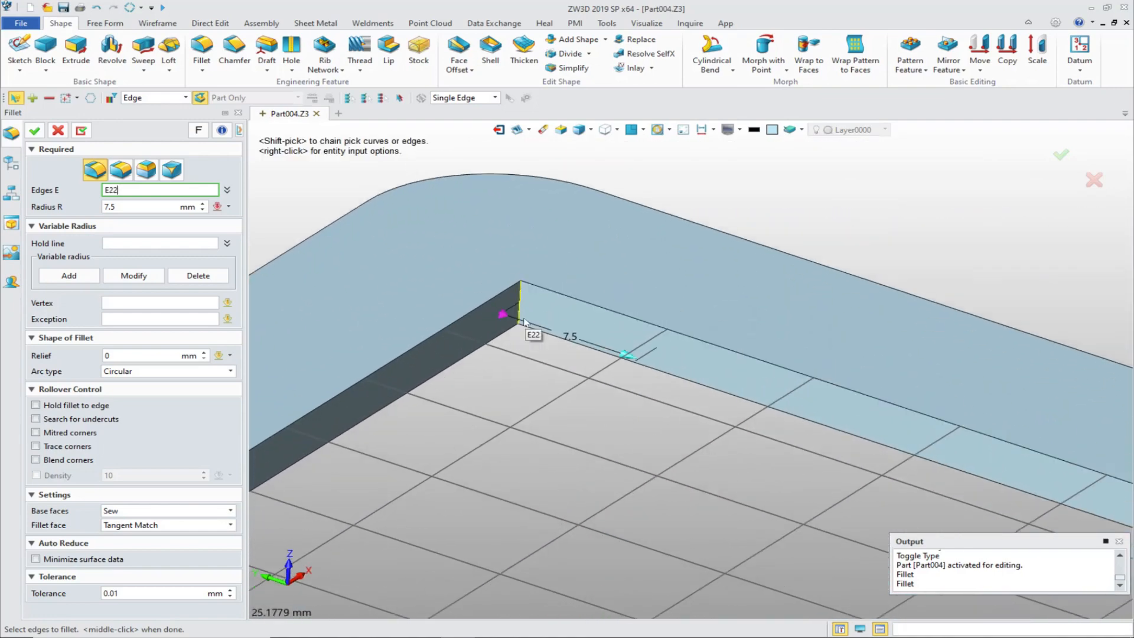
scroll(623, 330, down, 3)
right_drag(750, 378, 721, 295)
click(564, 303)
scroll(699, 378, down, 2)
click(556, 295)
right_drag(556, 295, 587, 308)
click(586, 308)
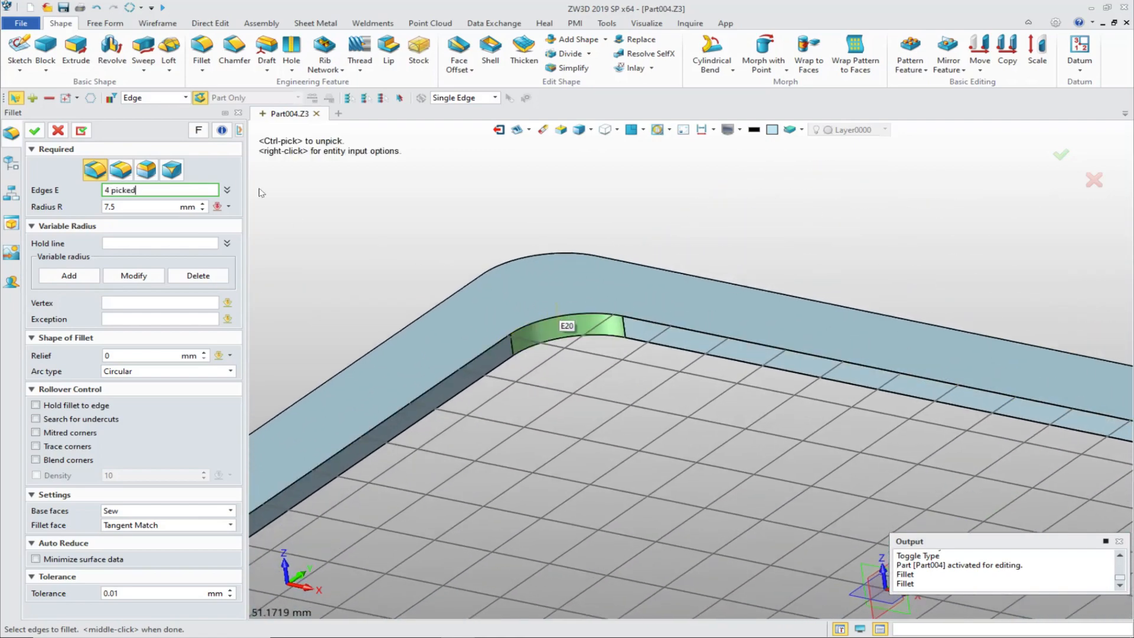
Step: Set the inner corner fillet radius to 4 mm and create the fillet
click(226, 190)
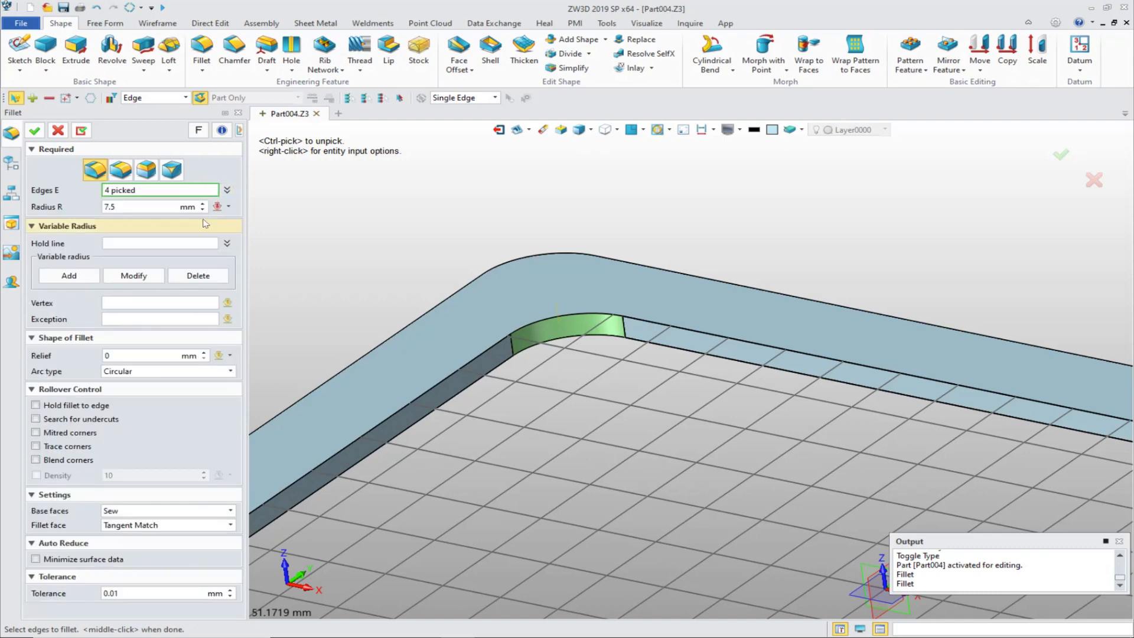
click(151, 207)
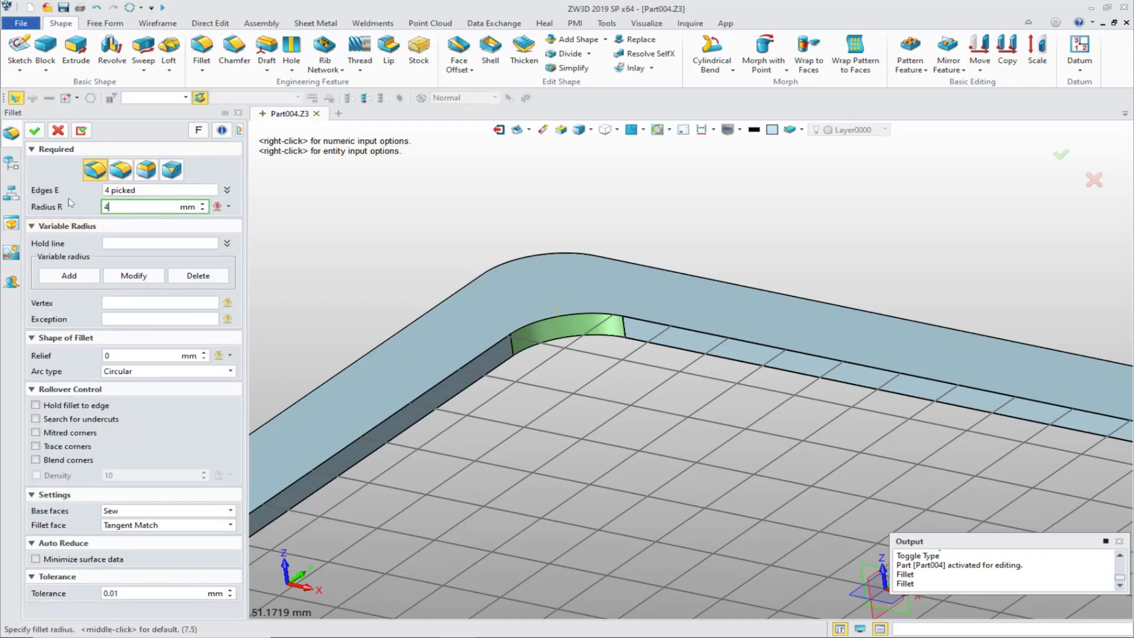
key(Return)
click(34, 131)
scroll(470, 282, down, 6)
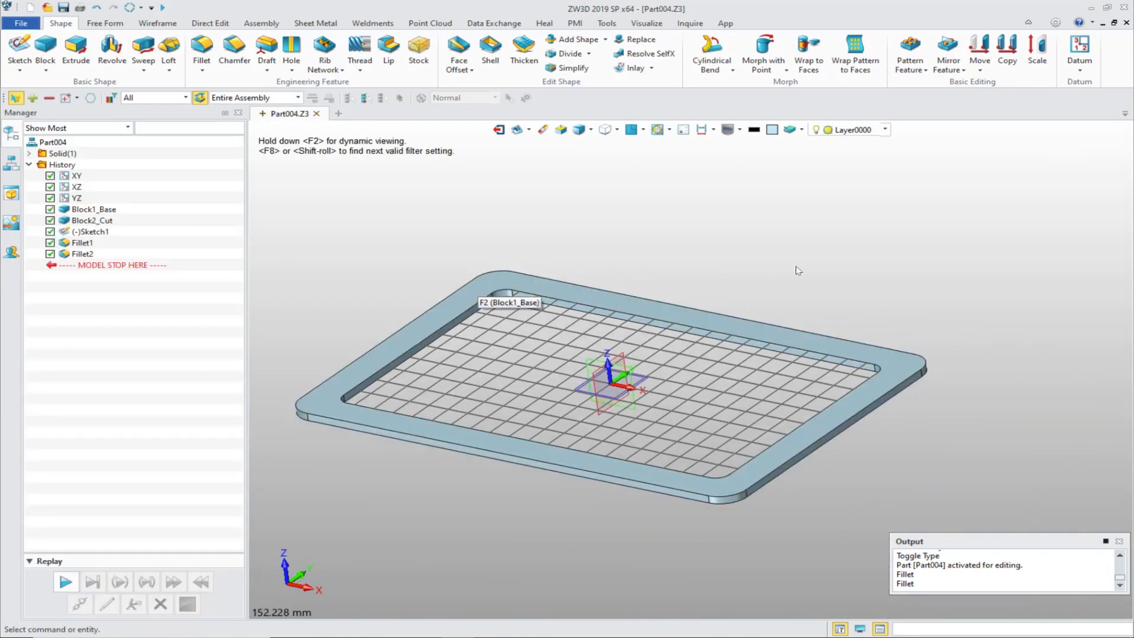
Step: Start a surface Offset and select all eight inner wall faces of the frame opening, including the filleted corners
right_drag(798, 271, 640, 249)
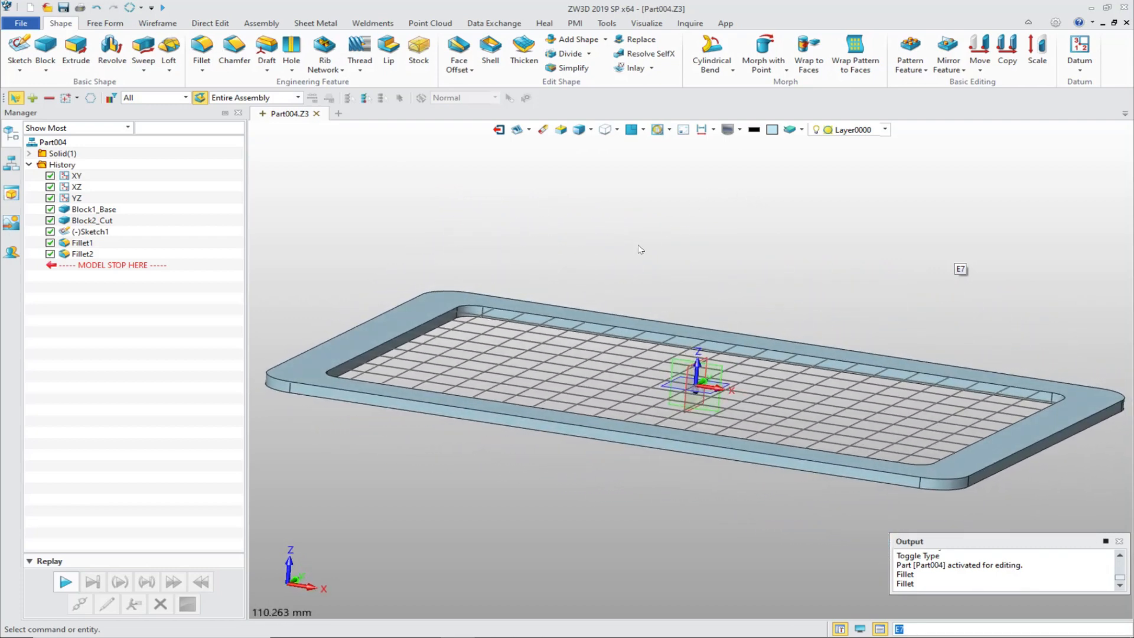
scroll(556, 310, up, 5)
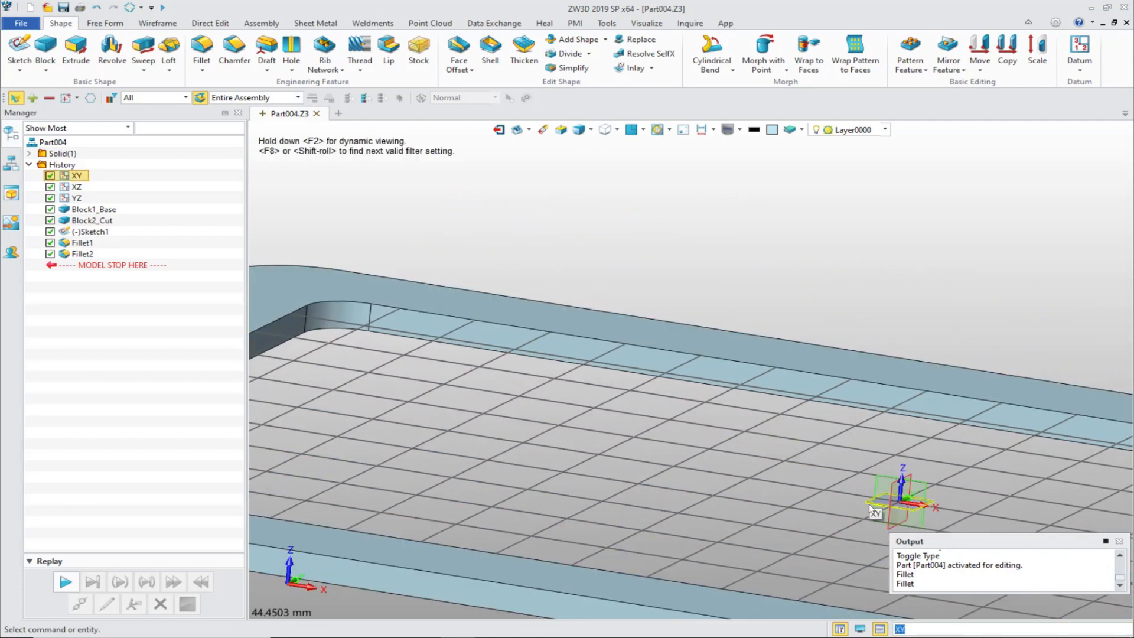
scroll(653, 373, down, 5)
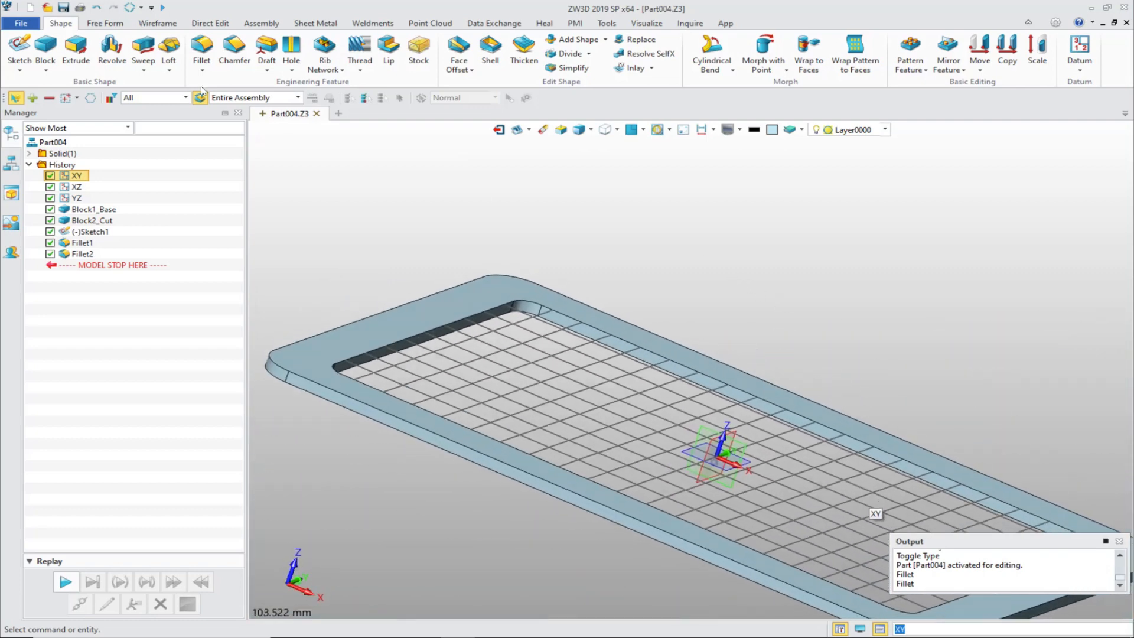
key(ctrl+Home)
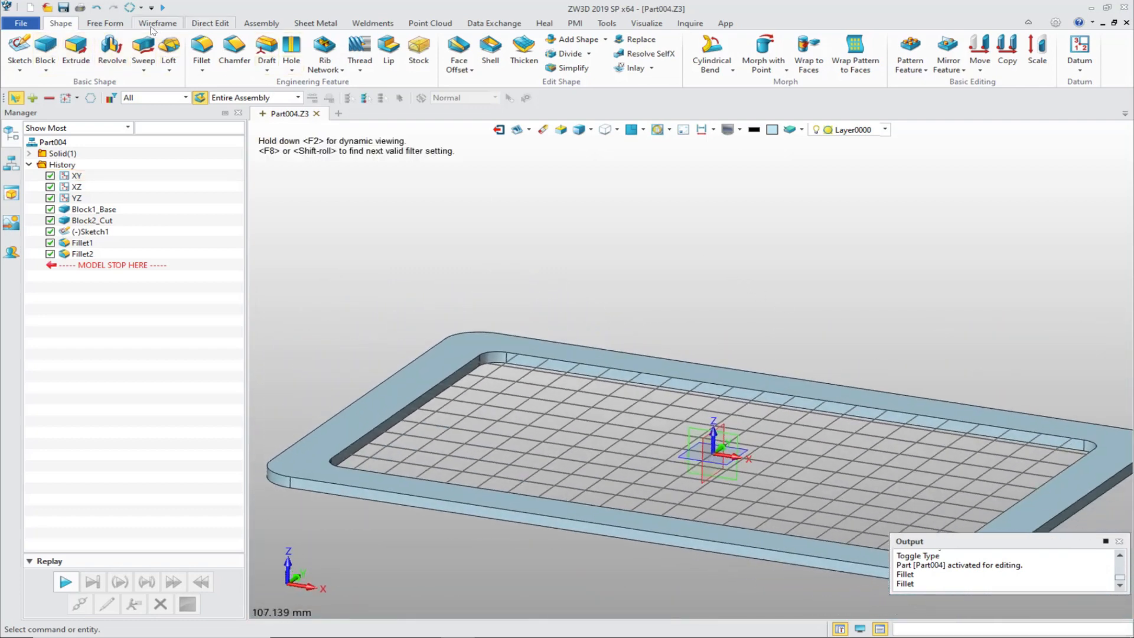
click(106, 23)
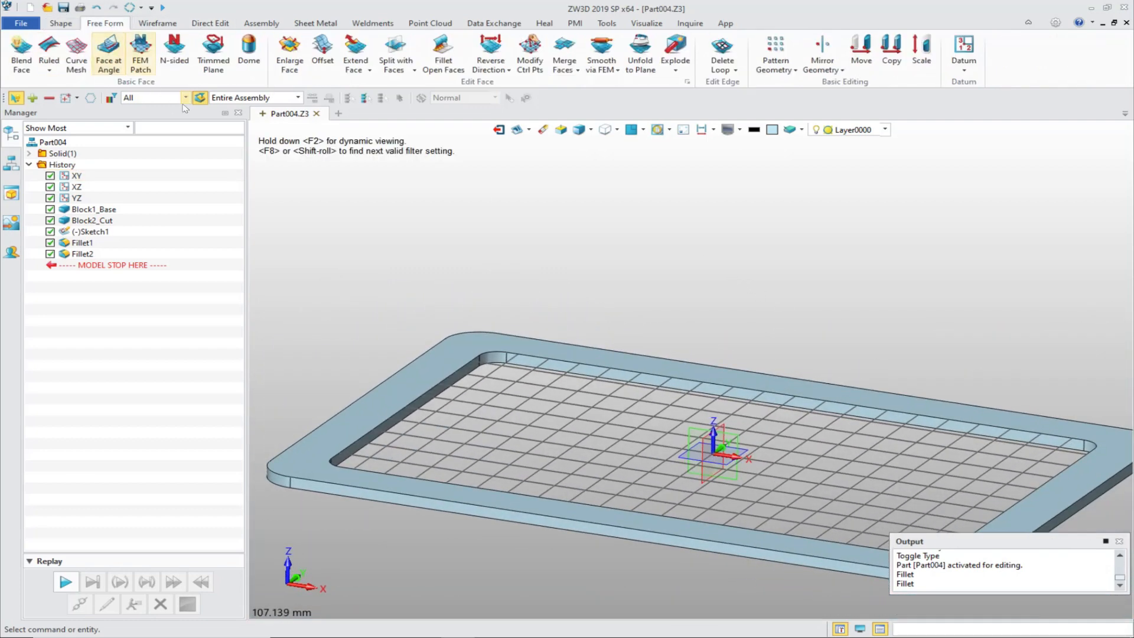
click(323, 51)
scroll(515, 390, up, 5)
click(531, 357)
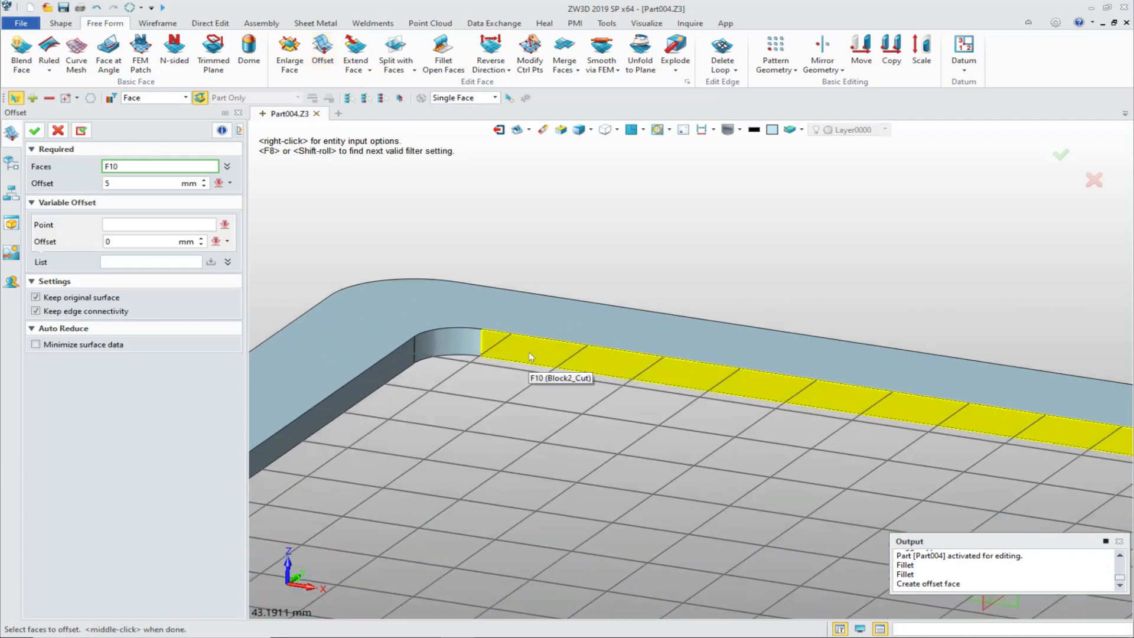
shift+click(530, 356)
scroll(544, 287, down, 4)
scroll(497, 338, up, 2)
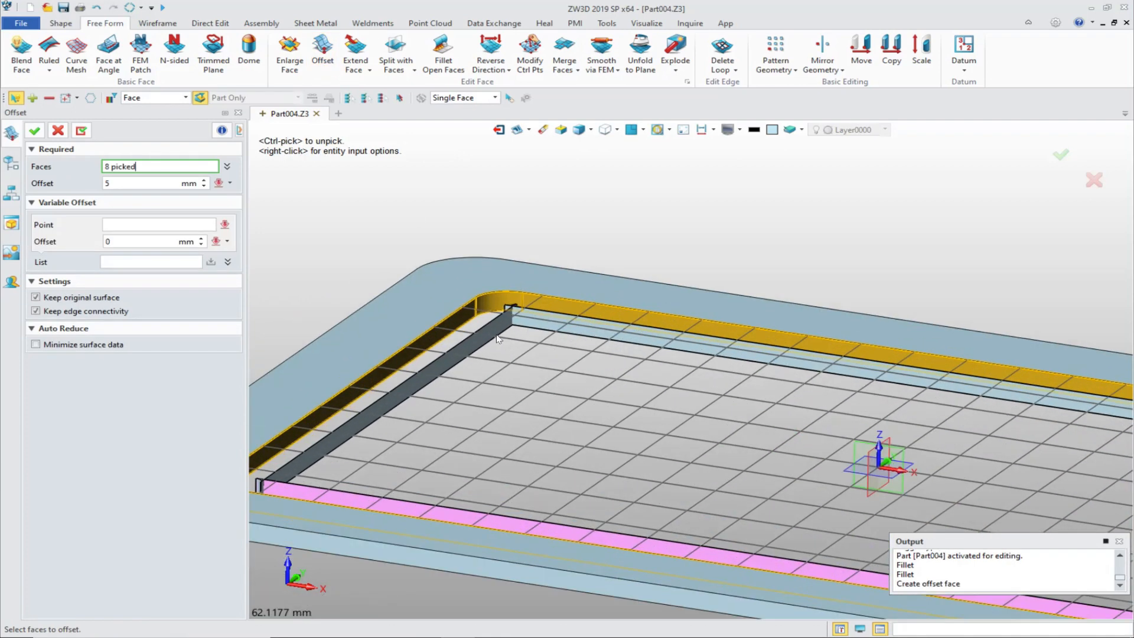
scroll(503, 332, up, 1)
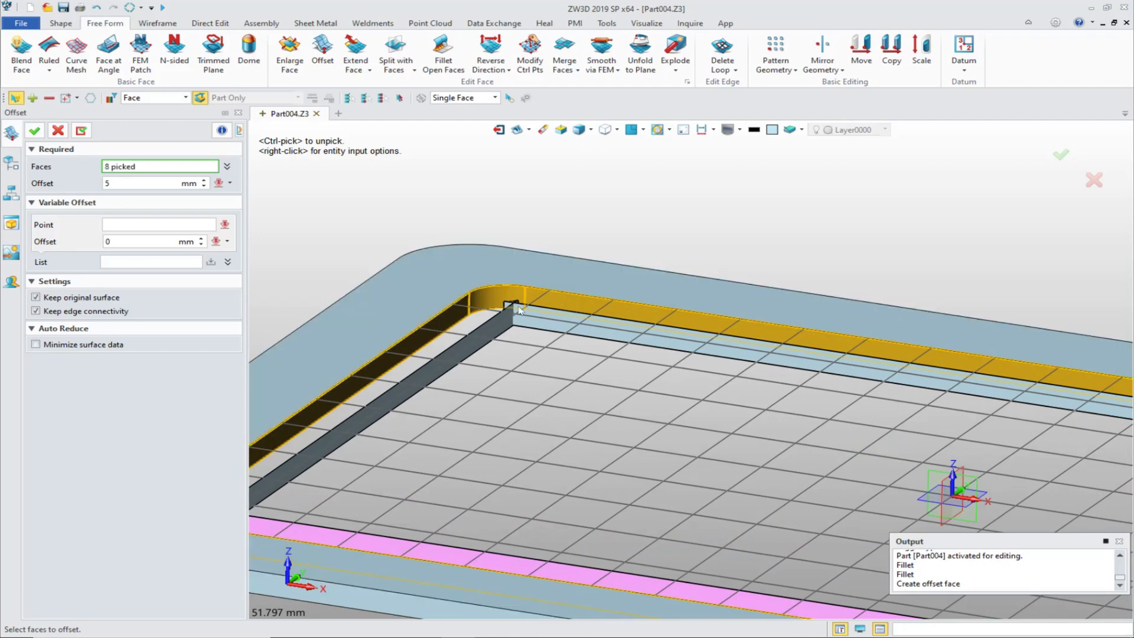
Step: Set the offset distance of the inner wall faces to -1 mm and create the offset surface
click(120, 181)
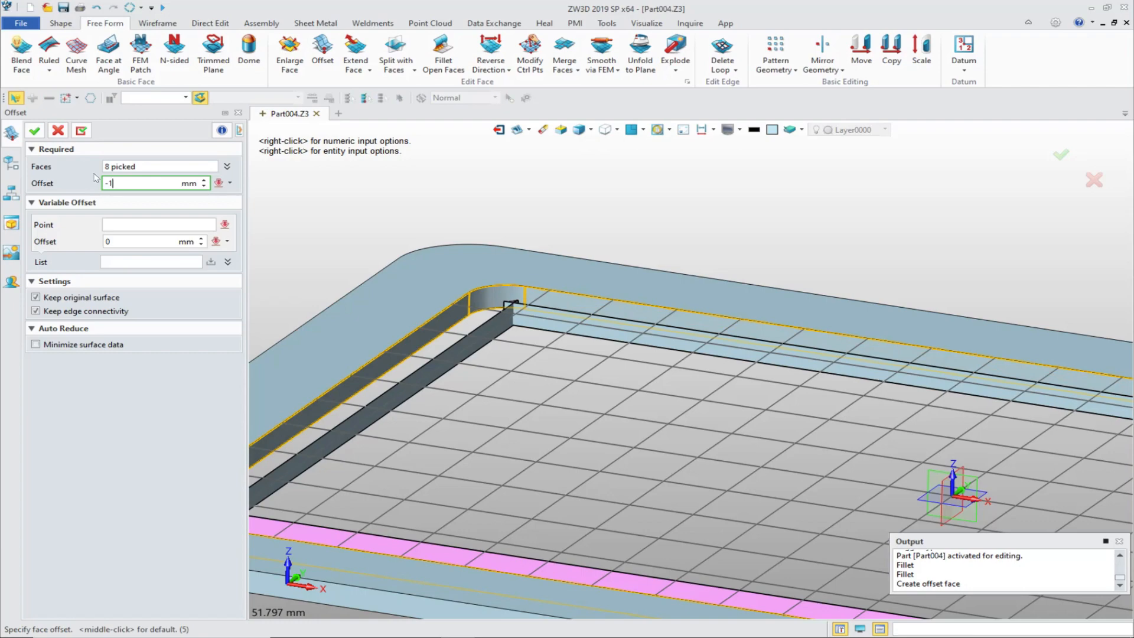
key(Return)
click(31, 129)
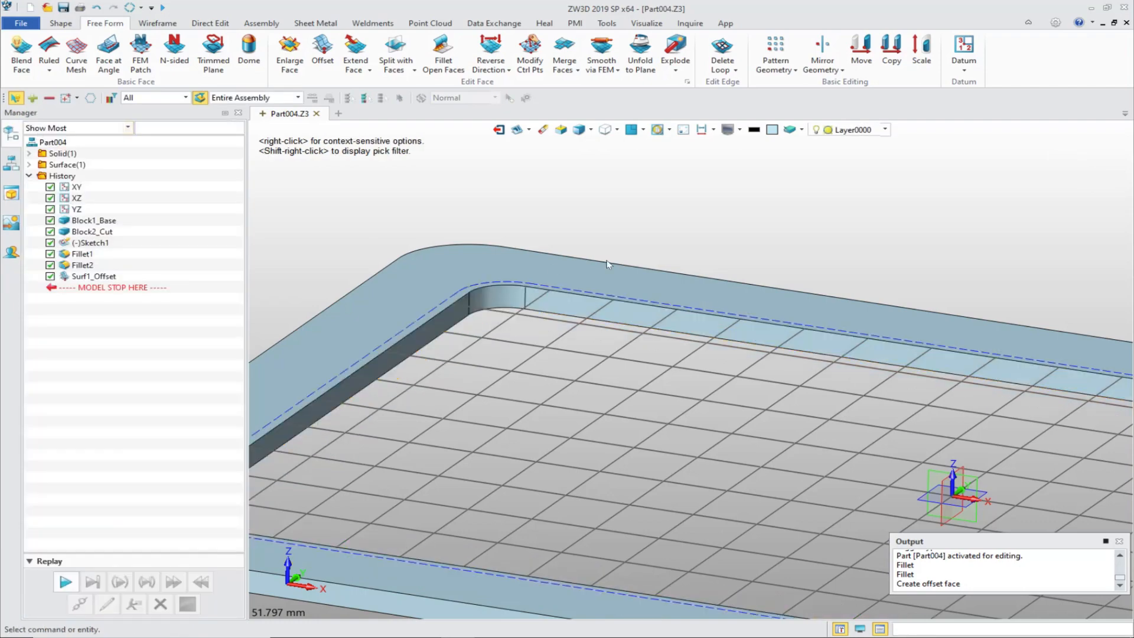
Step: Start Split with Faces and select the frame's upper and lower flat faces as the faces to split
middle_drag(784, 262, 697, 233)
right_drag(696, 234, 703, 182)
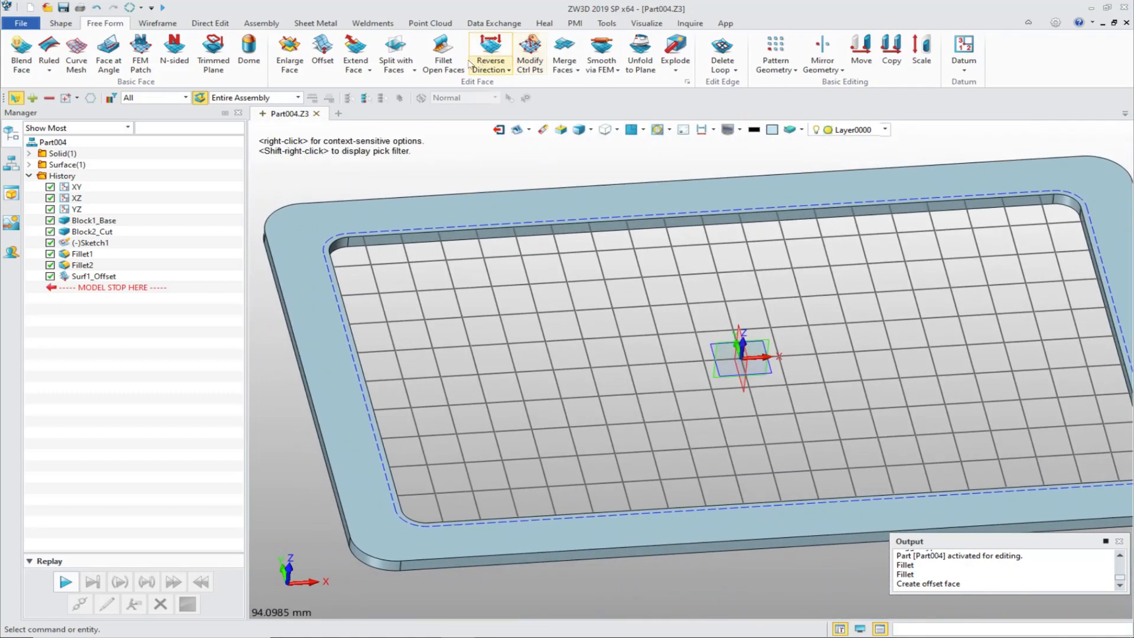
click(395, 50)
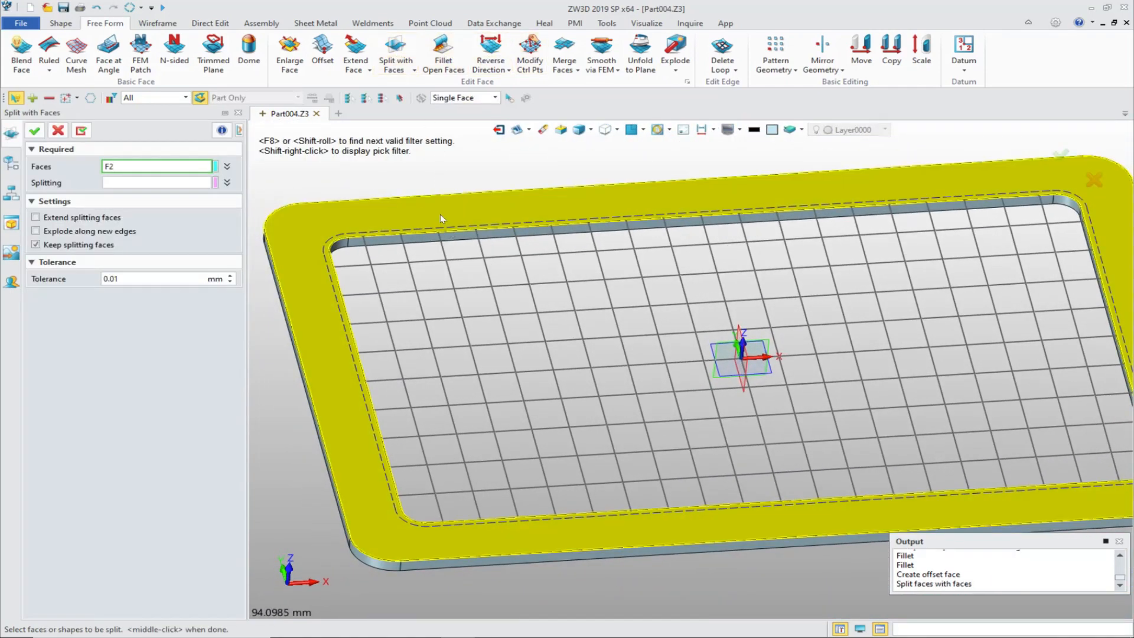
click(441, 214)
right_drag(564, 523, 505, 456)
click(372, 416)
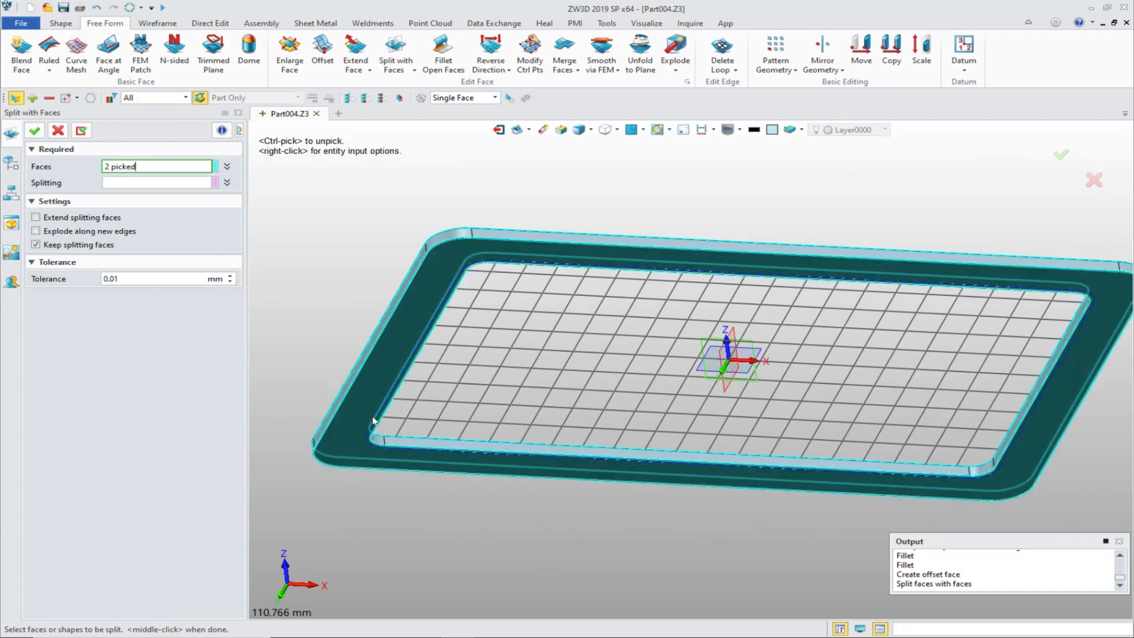
middle_click(129, 192)
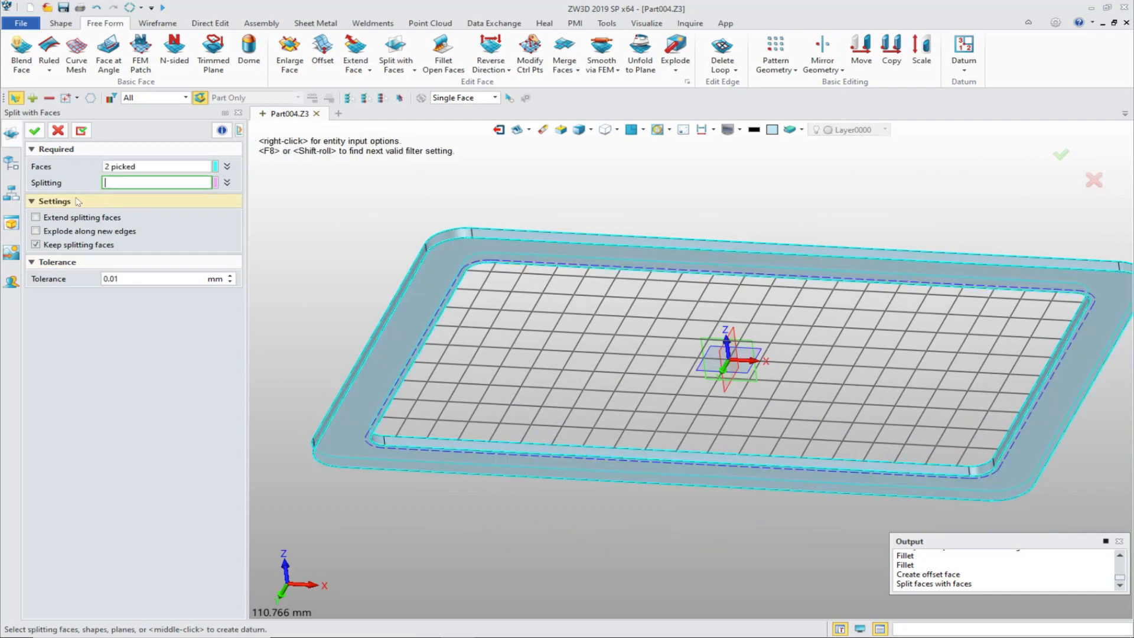
Step: Choose the offset surface S2 (Surf1_Offset) as the splitting face and complete the split
click(11, 164)
click(29, 165)
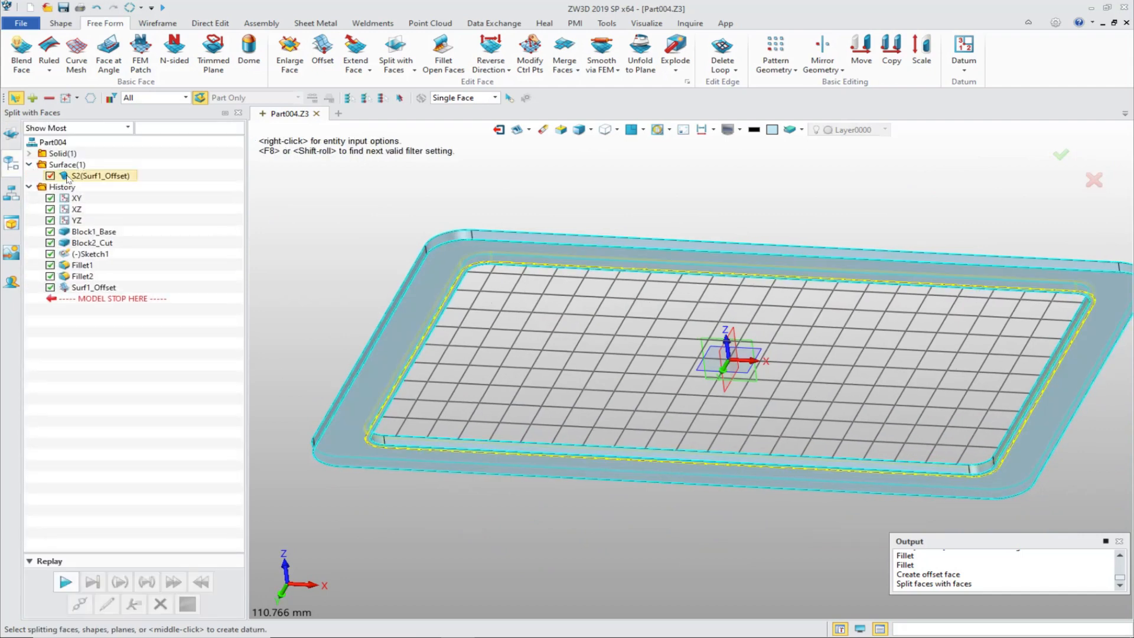
click(83, 175)
click(11, 133)
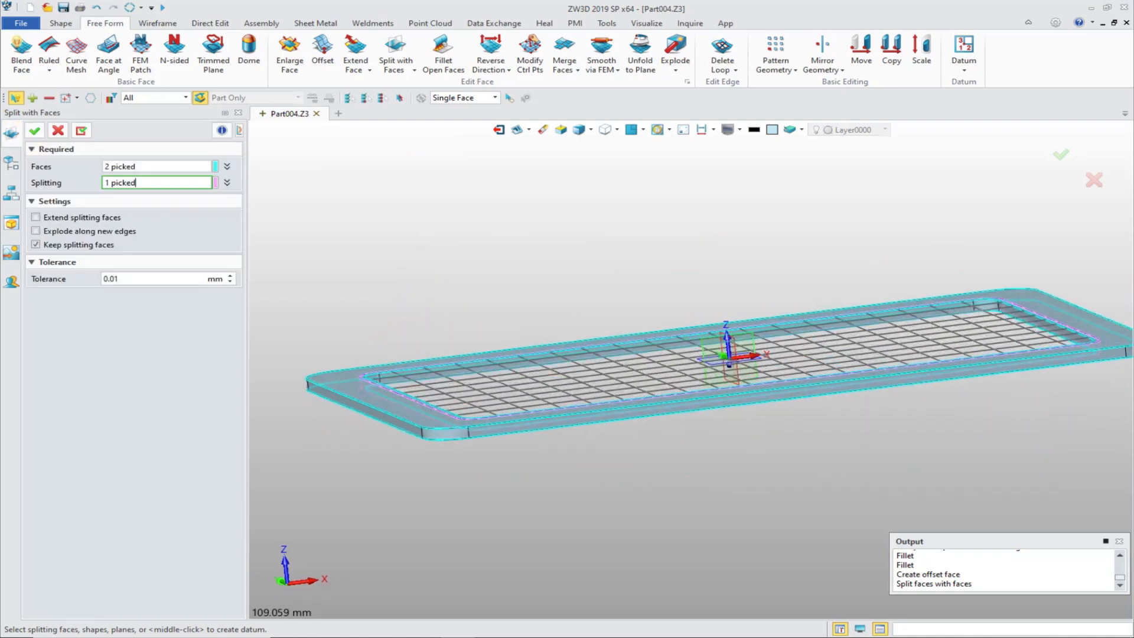
middle_click(417, 206)
right_drag(418, 206, 485, 198)
Step: Use Face Offset to raise the narrow rim face around the opening on the frame's upper side by 1 mm
click(59, 23)
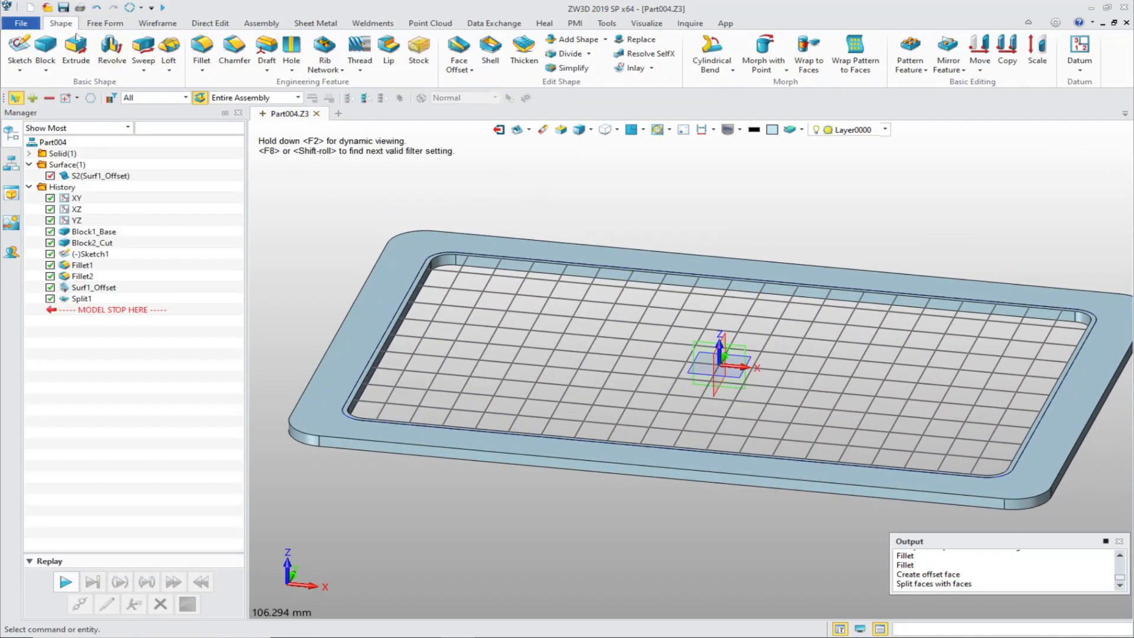
scroll(509, 193, up, 2)
scroll(477, 225, up, 3)
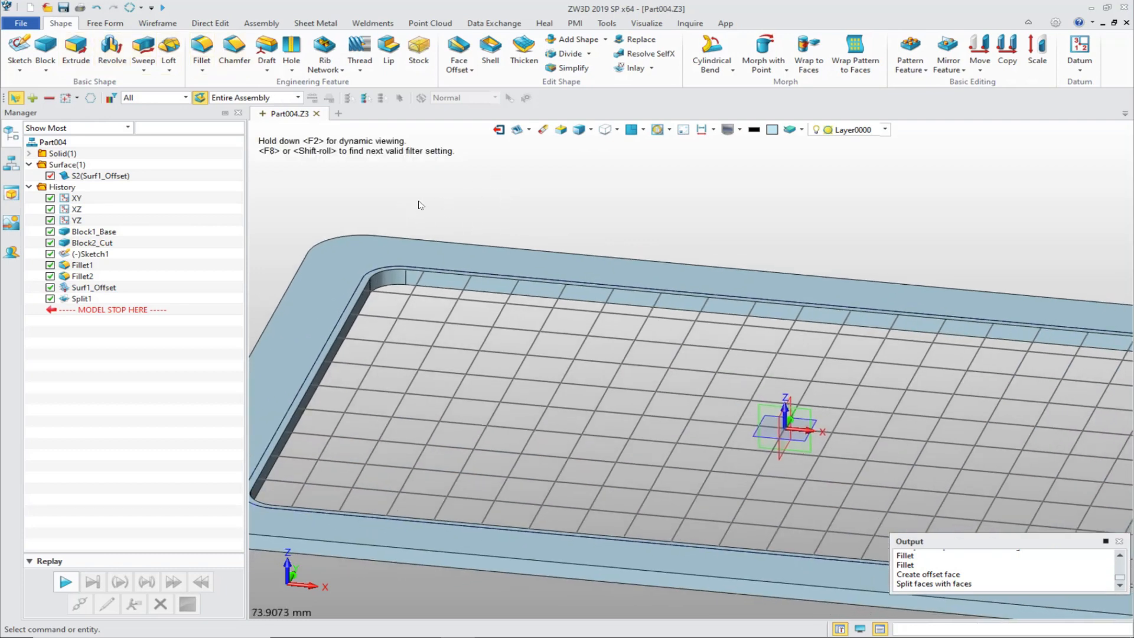
click(456, 61)
scroll(433, 173, up, 1)
middle_drag(337, 249, 437, 237)
scroll(438, 239, up, 5)
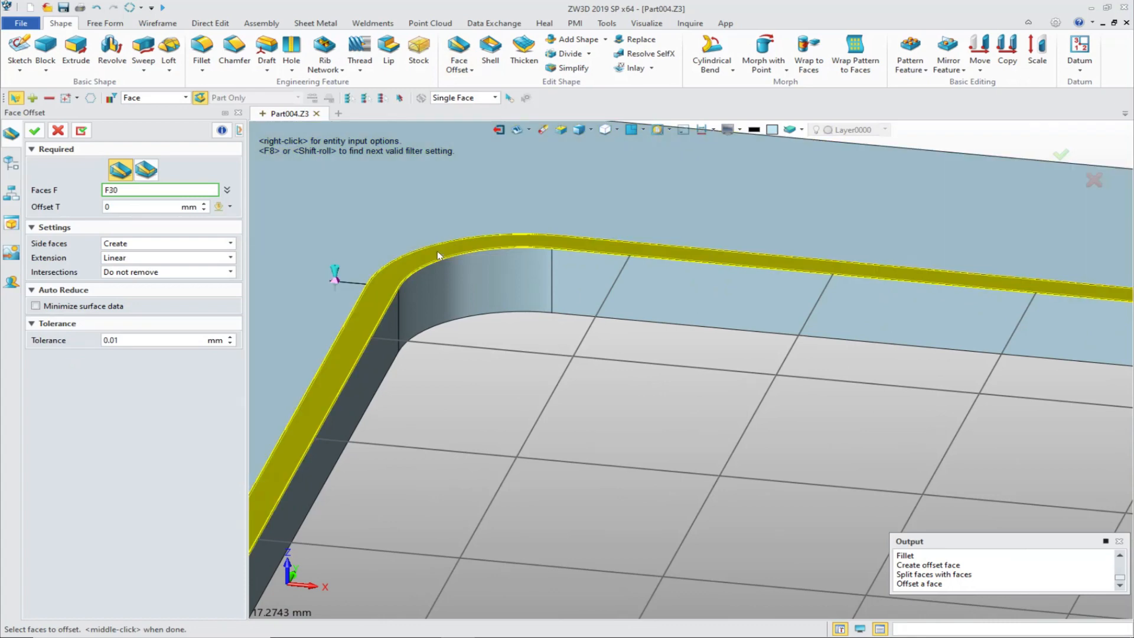
click(437, 255)
drag(335, 275, 336, 267)
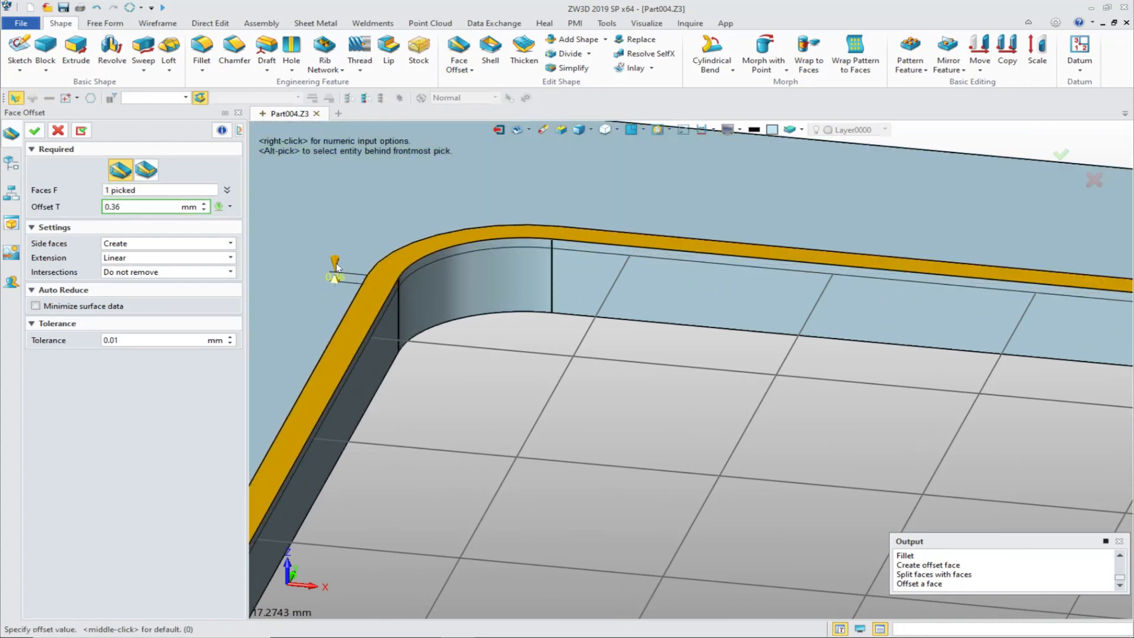
key(Return)
key(Return)
key(Return)
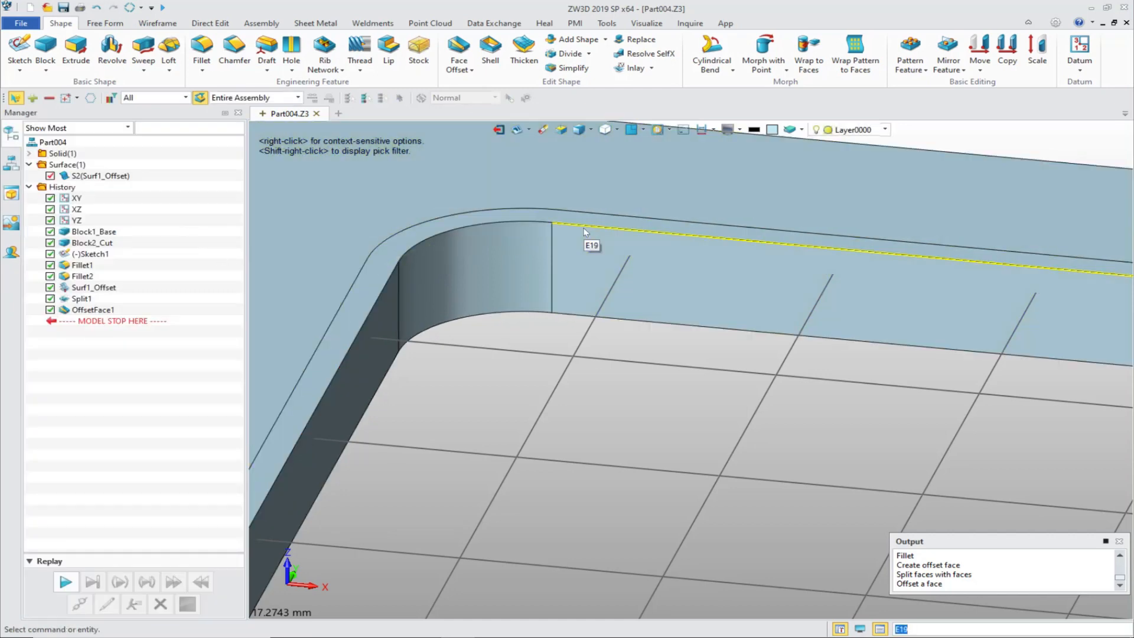
Step: Use Face Offset to extend the narrow rim face around the opening on the frame's underside by 1.5 mm
scroll(582, 227, down, 4)
right_drag(582, 228, 392, 483)
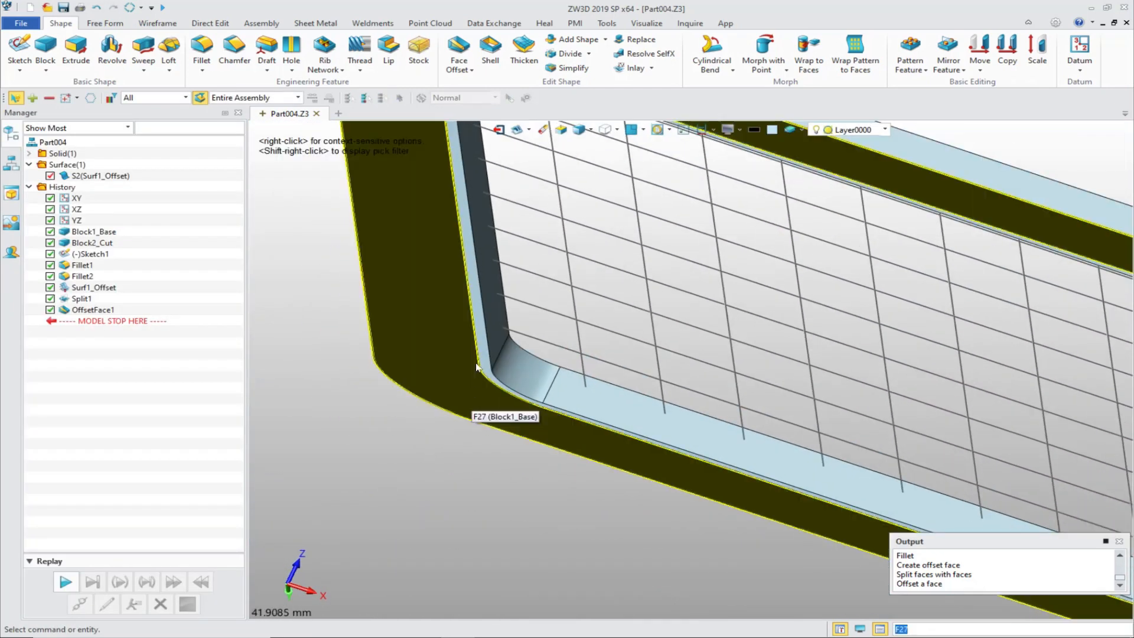
middle_click(350, 443)
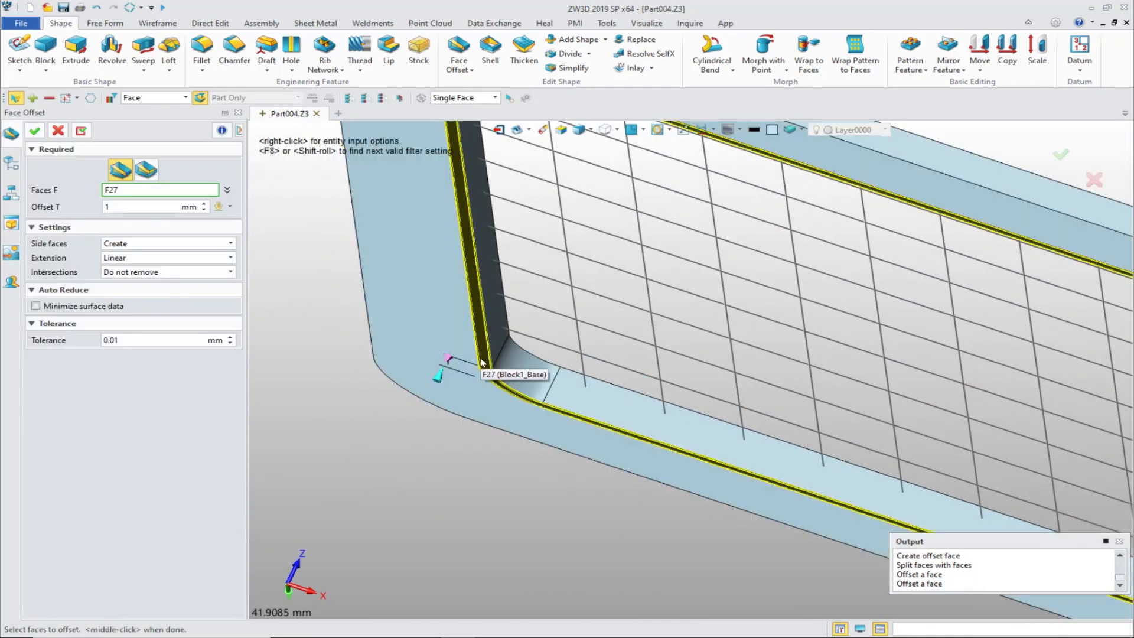
click(442, 365)
middle_click(442, 365)
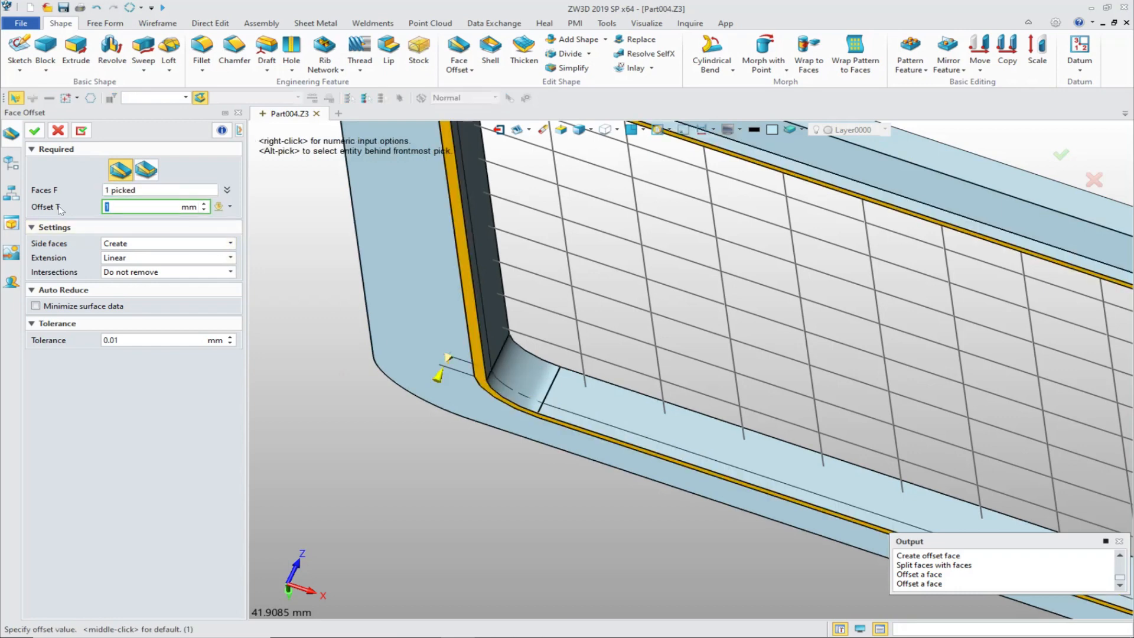
text(1.5)
key(Return)
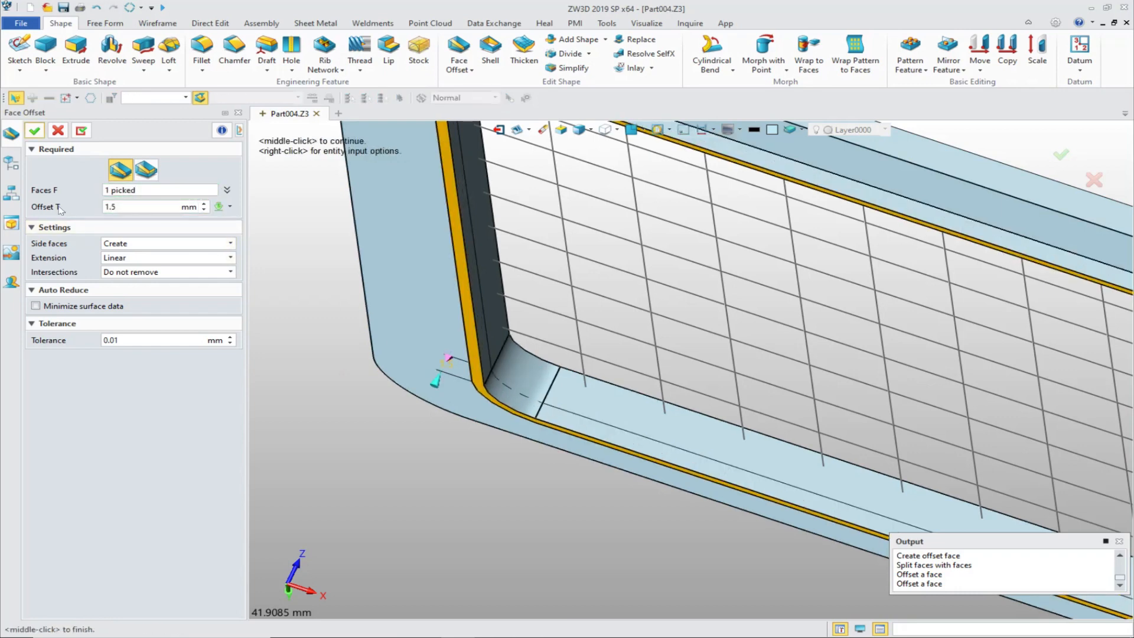
click(35, 131)
Step: Start a Rib Network from the grid sketch inside the frame opening with a rib thickness of 1 mm
scroll(295, 367, down, 5)
right_drag(296, 366, 371, 158)
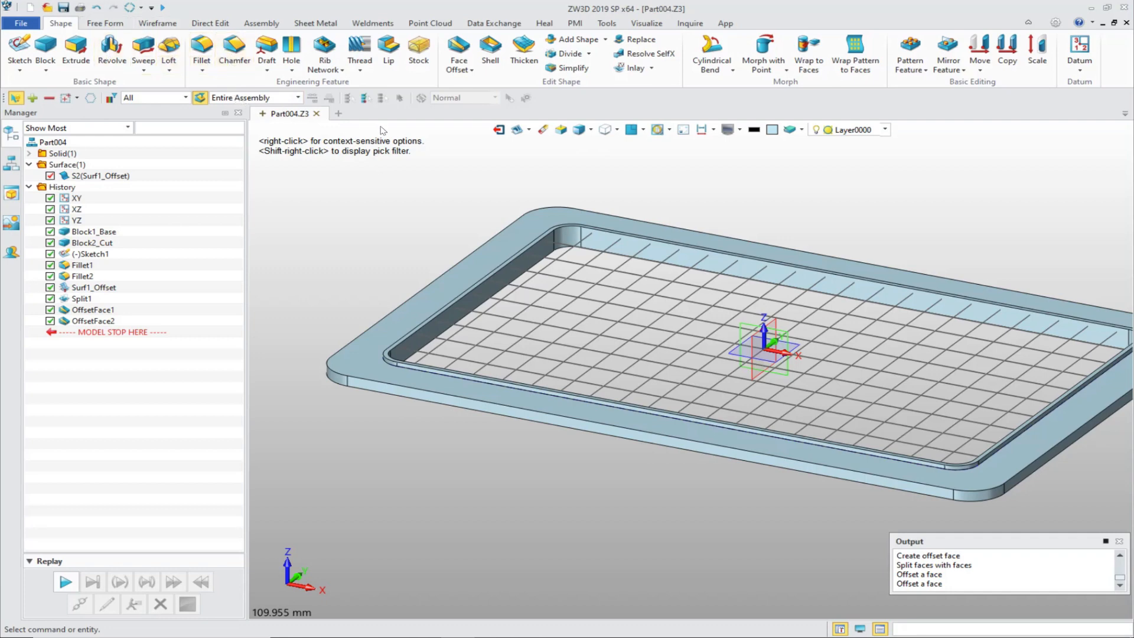
click(326, 48)
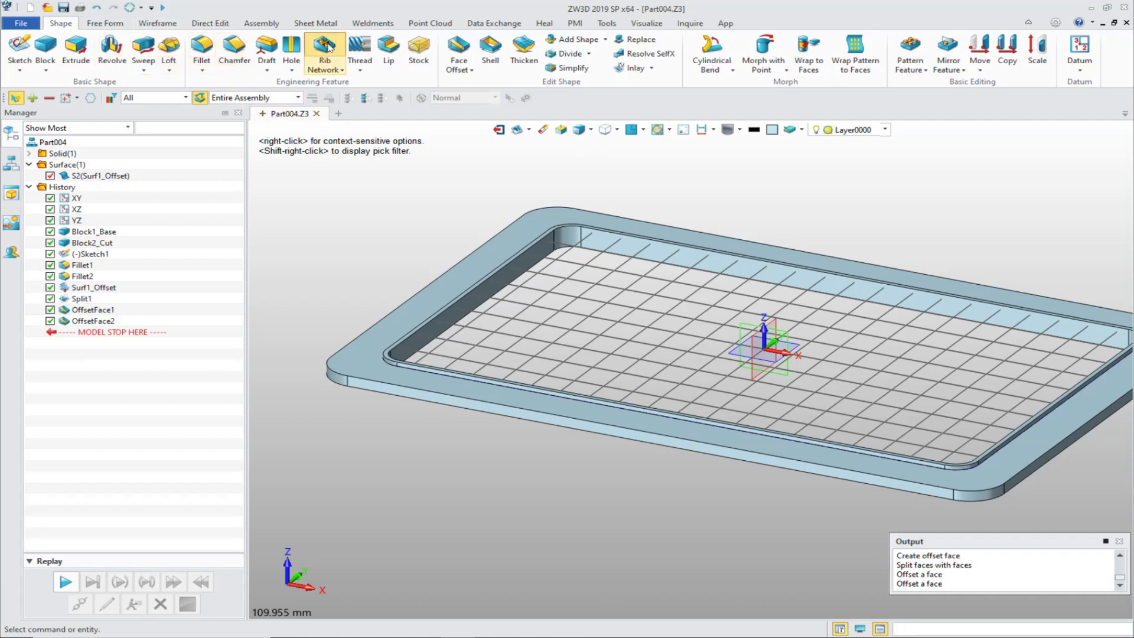
scroll(371, 245, up, 5)
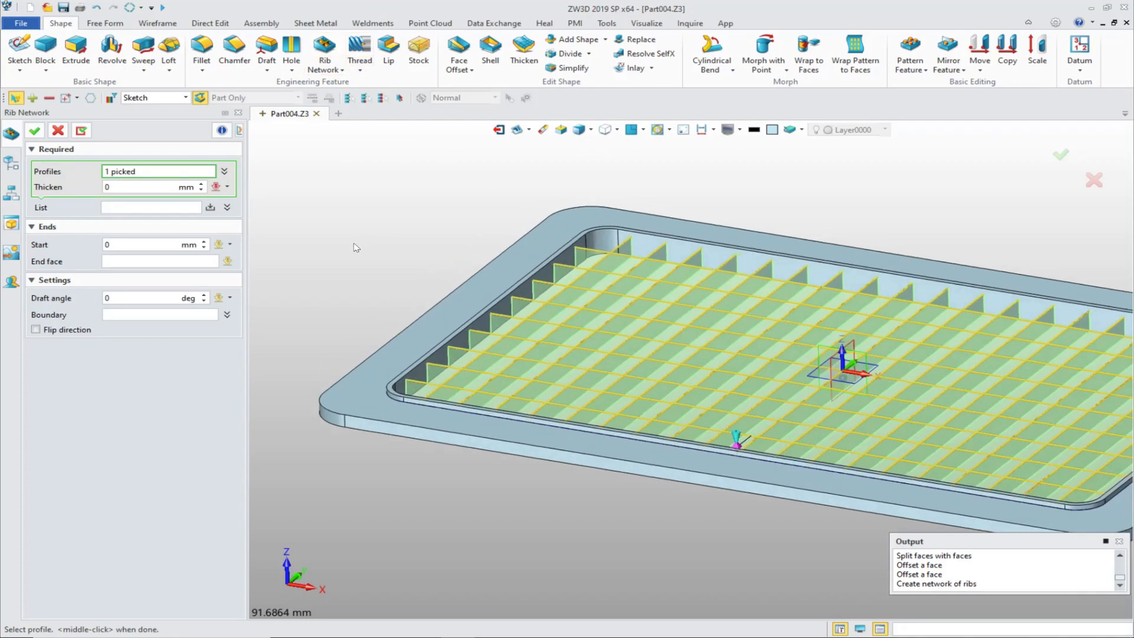
drag(128, 187, 92, 188)
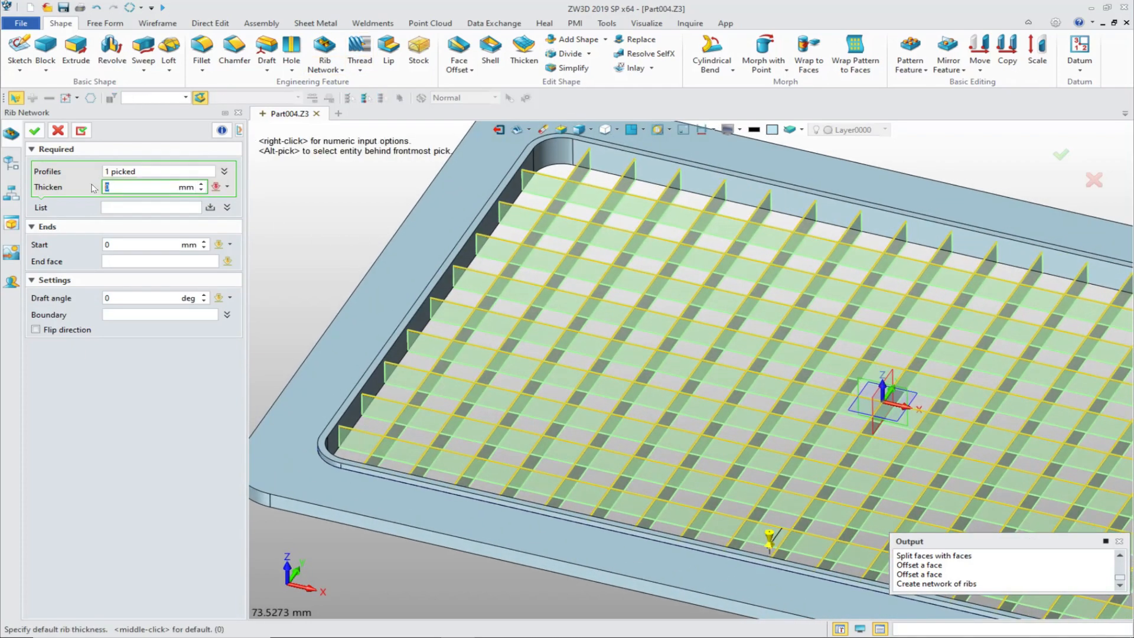
text(1)
key(Return)
scroll(461, 279, up, 3)
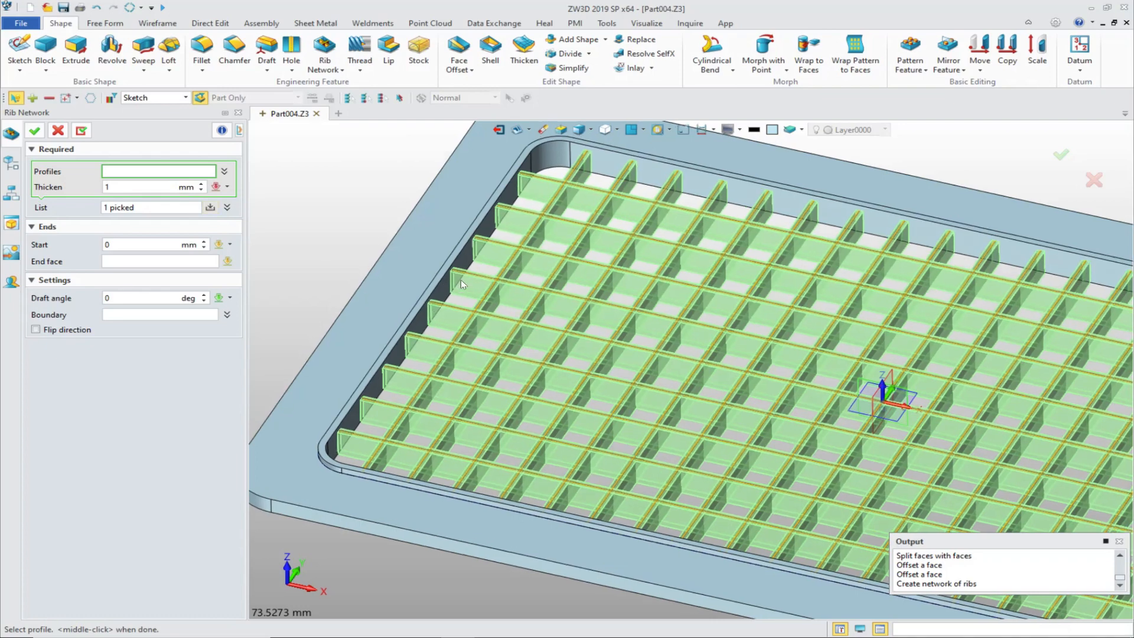
Step: Use the frame's upper flat face as the ribs' end face, set the start to -2 mm and create the rib network
scroll(197, 275, down, 3)
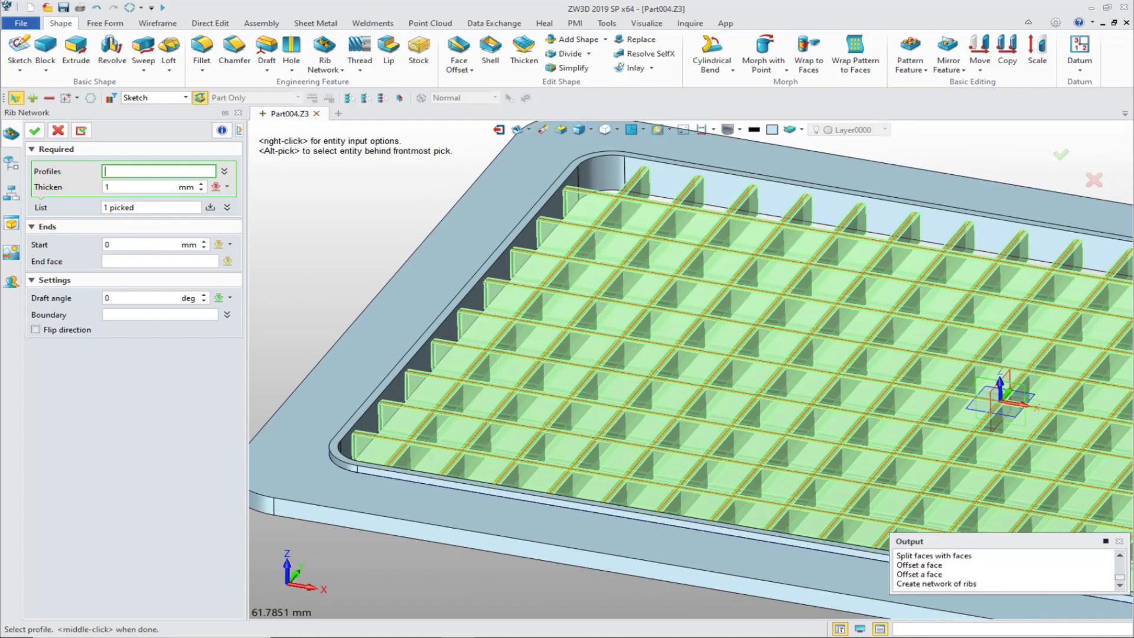
click(410, 310)
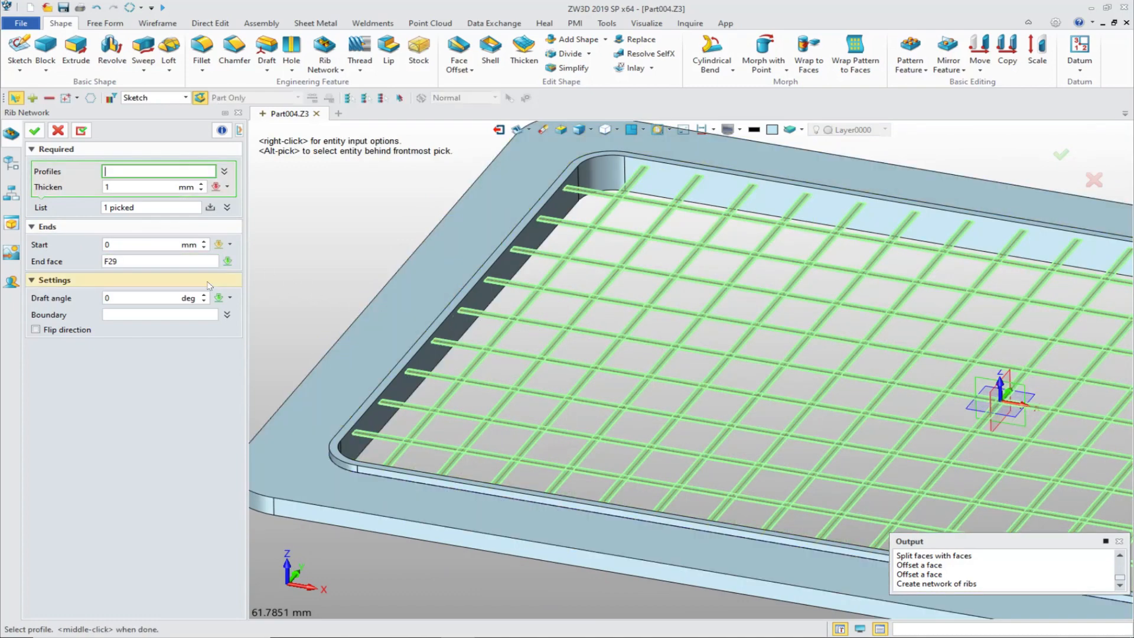
click(139, 244)
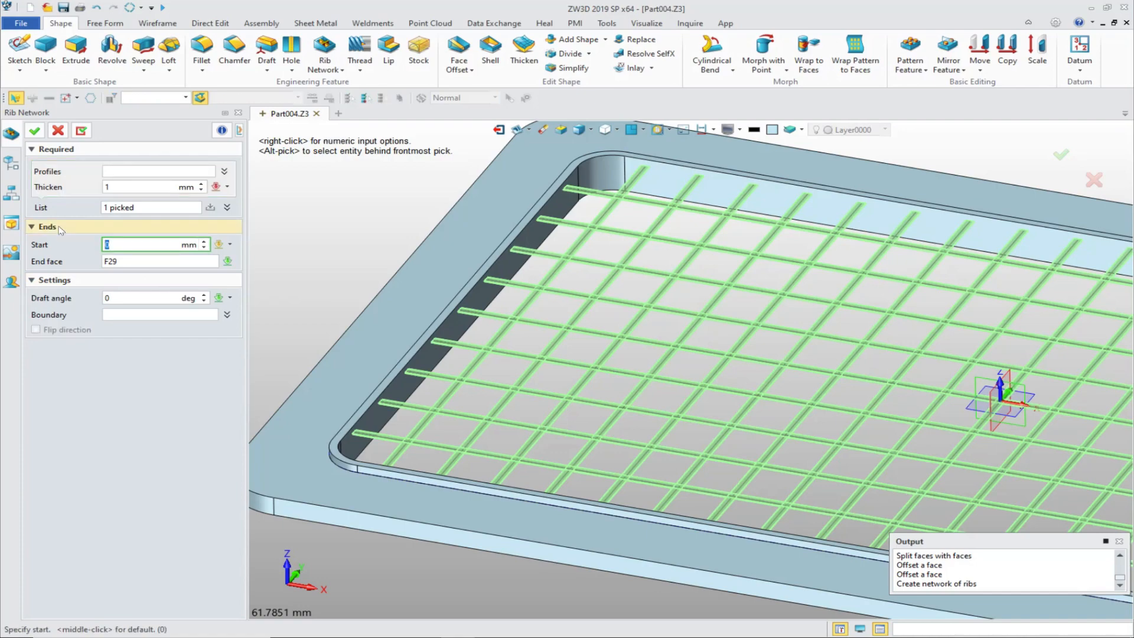
key(Return)
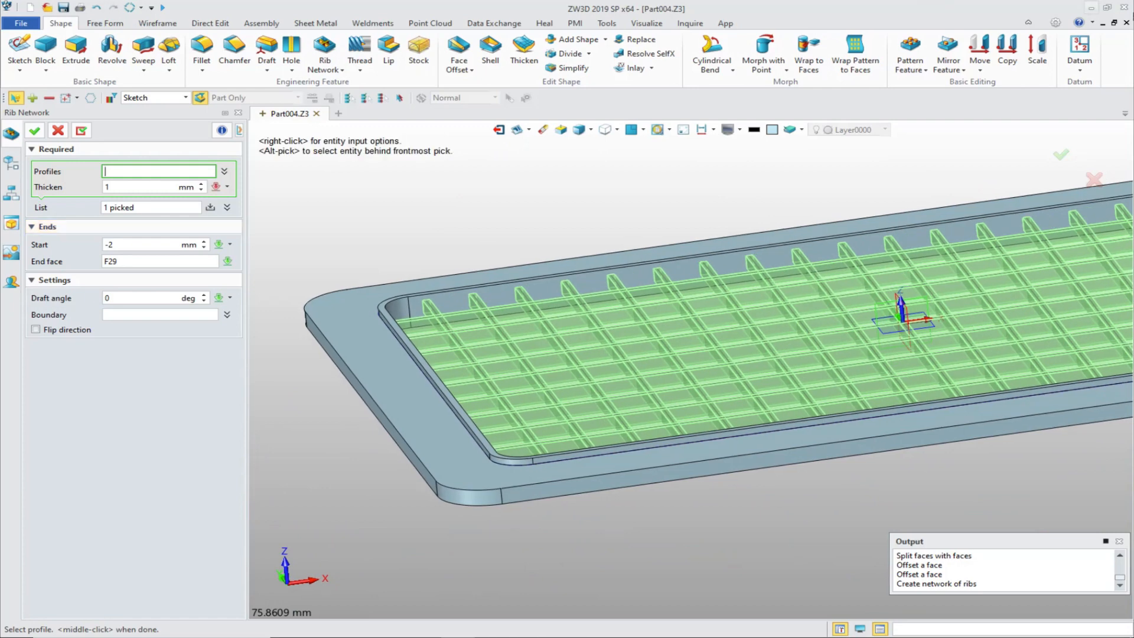
click(34, 130)
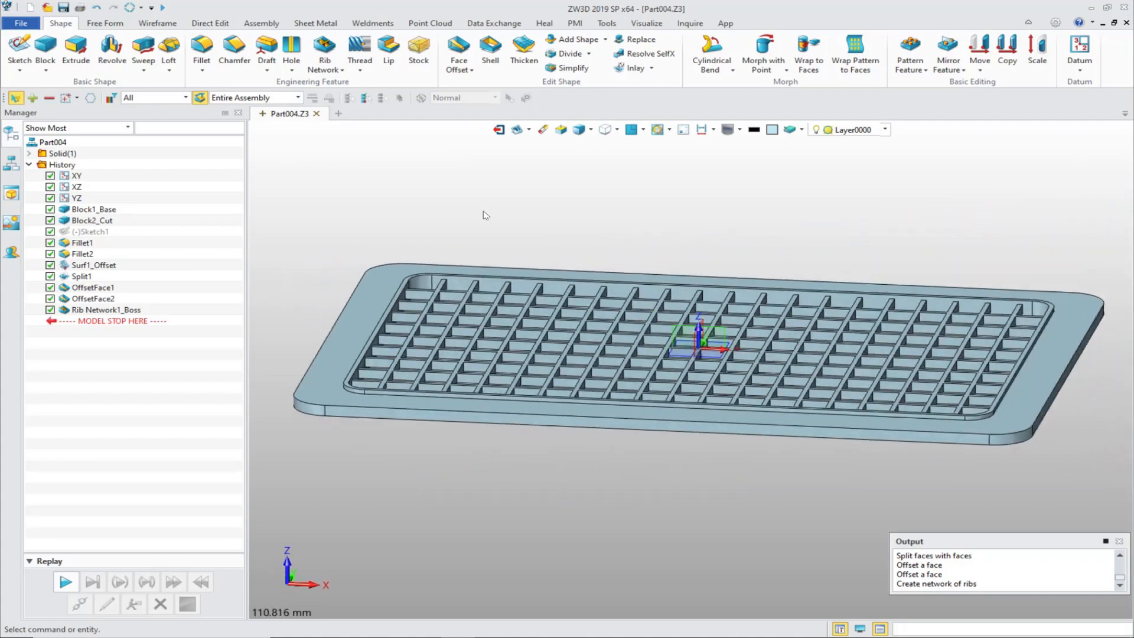
Step: Chamfer the upper and lower outer edges of the frame with a 0.5 mm setback
click(235, 50)
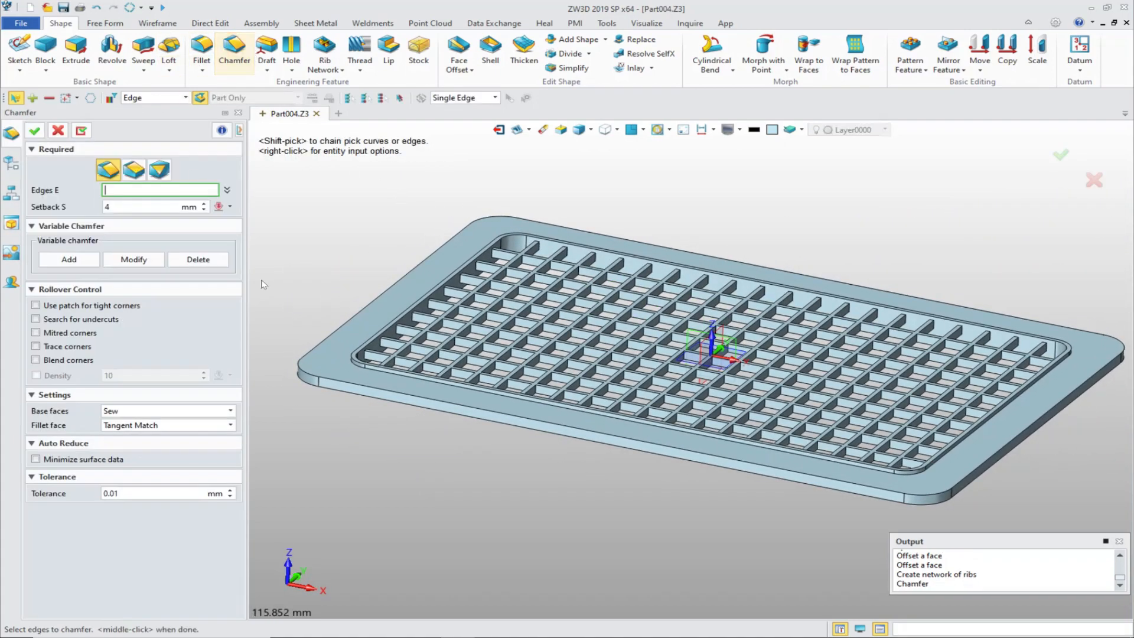
click(338, 341)
click(327, 390)
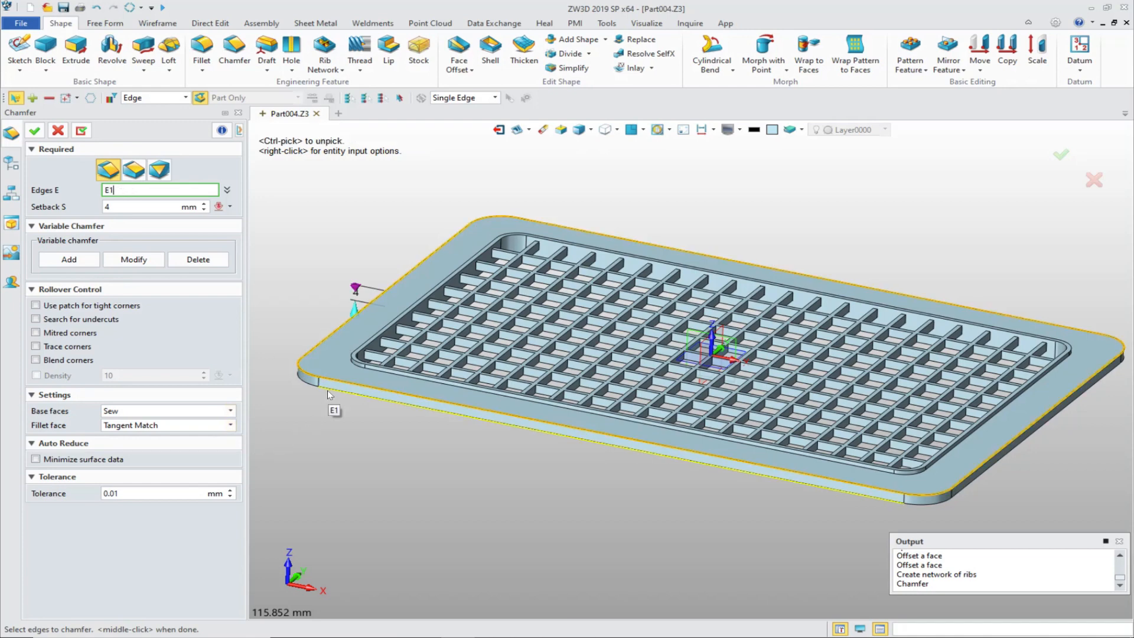
middle_click(51, 197)
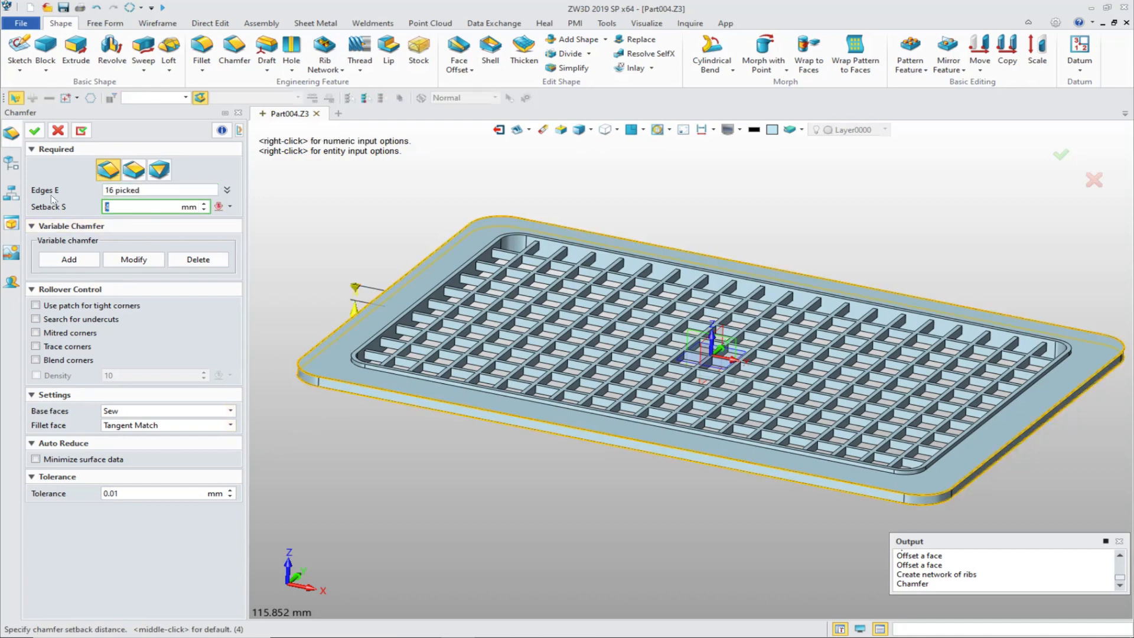
text(.5)
middle_click(50, 194)
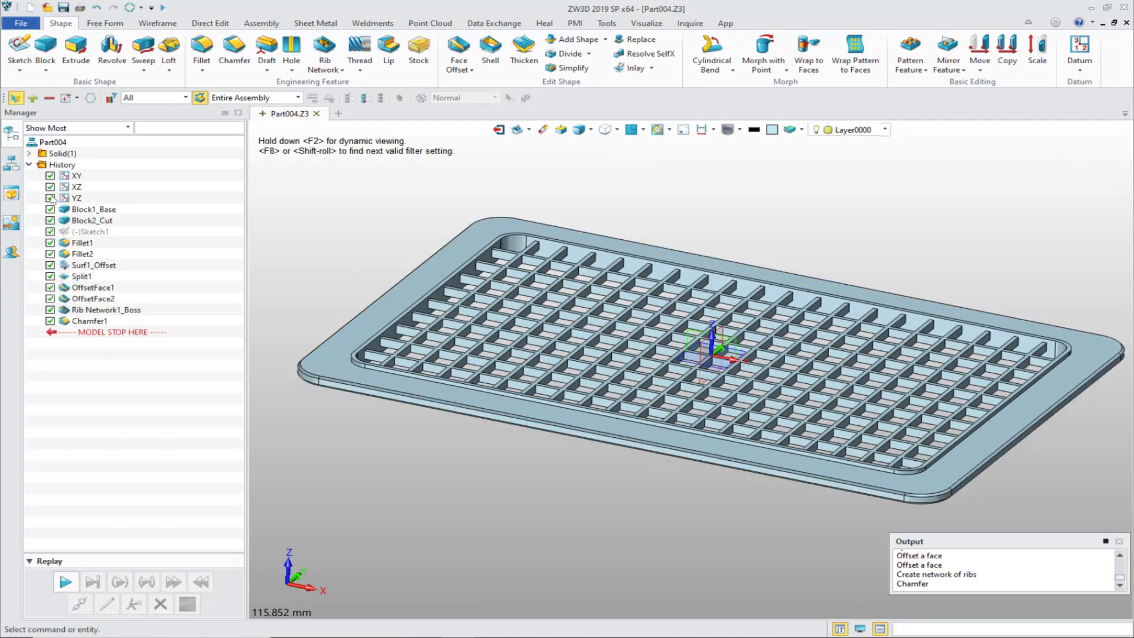
Step: Start a Toroidal Bend with the whole grille plate as the shape and the XY plane as the datum
right_drag(496, 390, 532, 473)
right_drag(674, 324, 1037, 140)
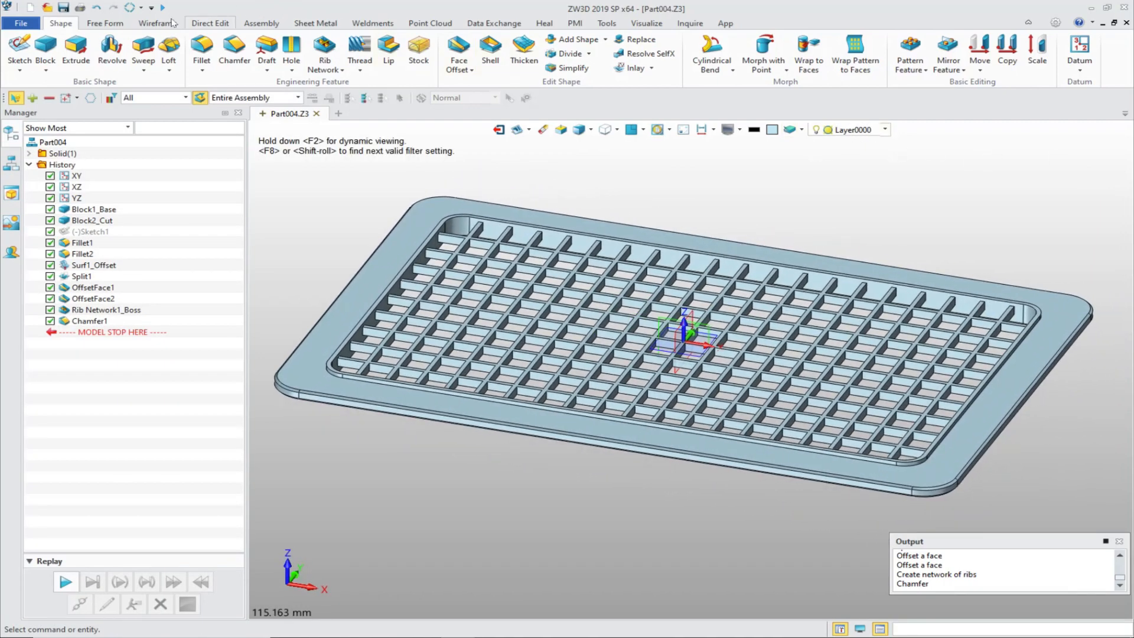
click(732, 72)
click(742, 108)
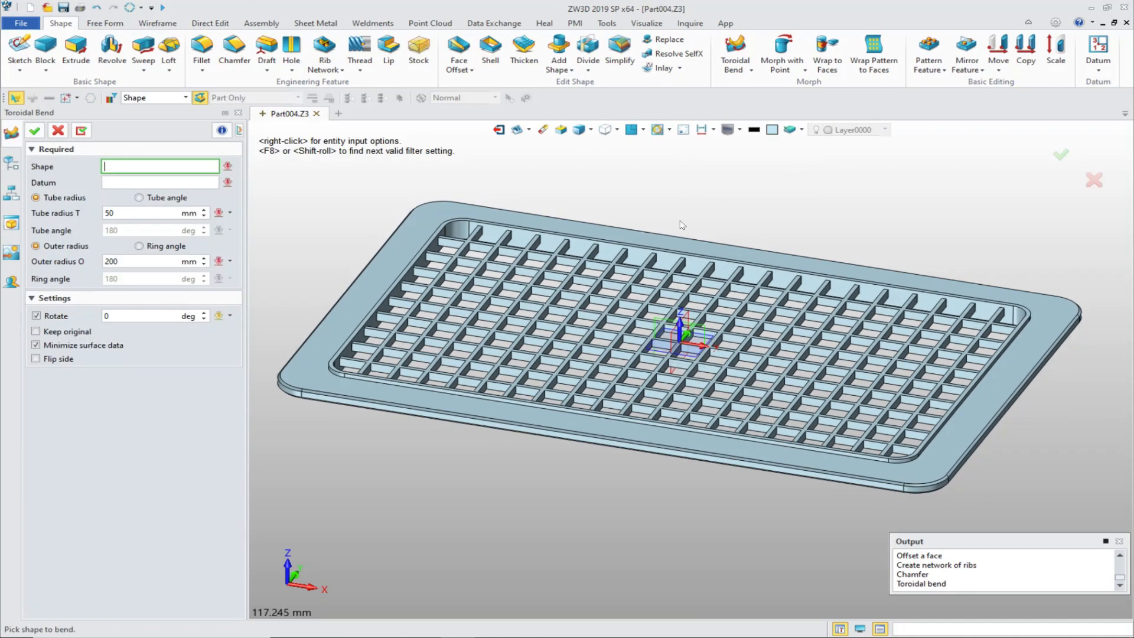
right_drag(682, 225, 732, 248)
click(438, 201)
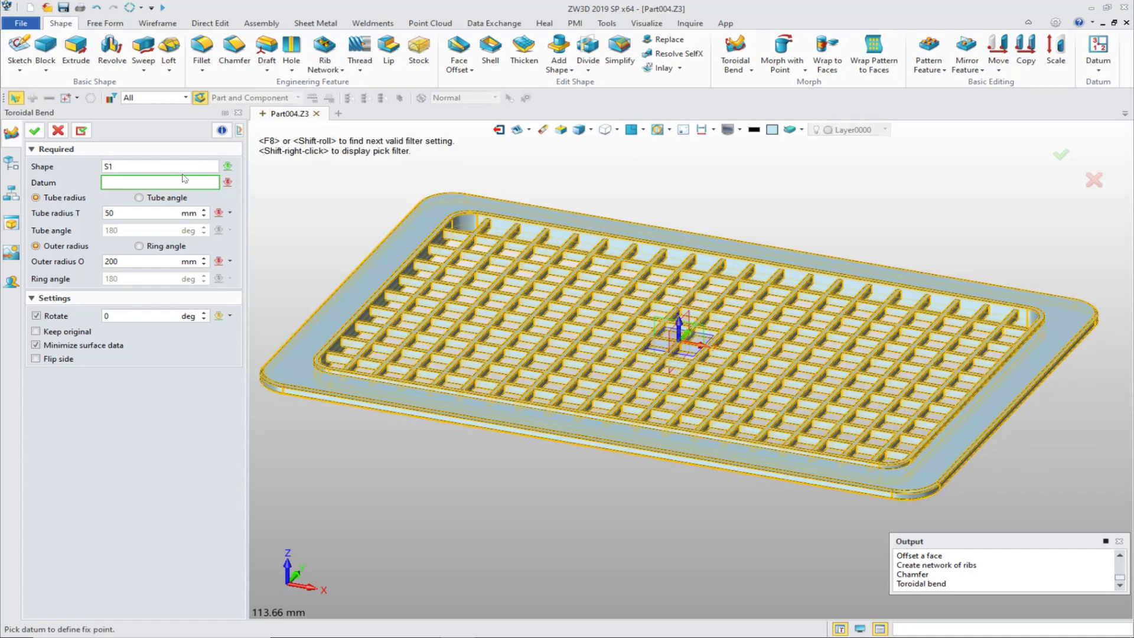
click(505, 212)
click(690, 352)
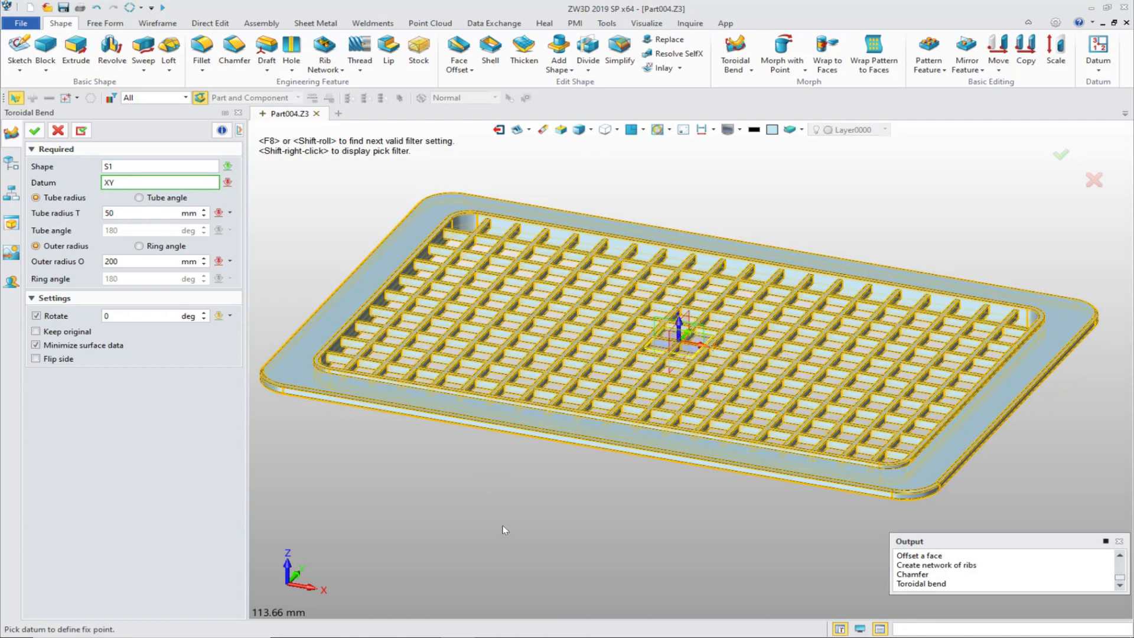
middle_click(497, 463)
Step: Rotate the toroidal bend by 90 degrees and flip its side so the plate curves downward
scroll(493, 477, down, 1)
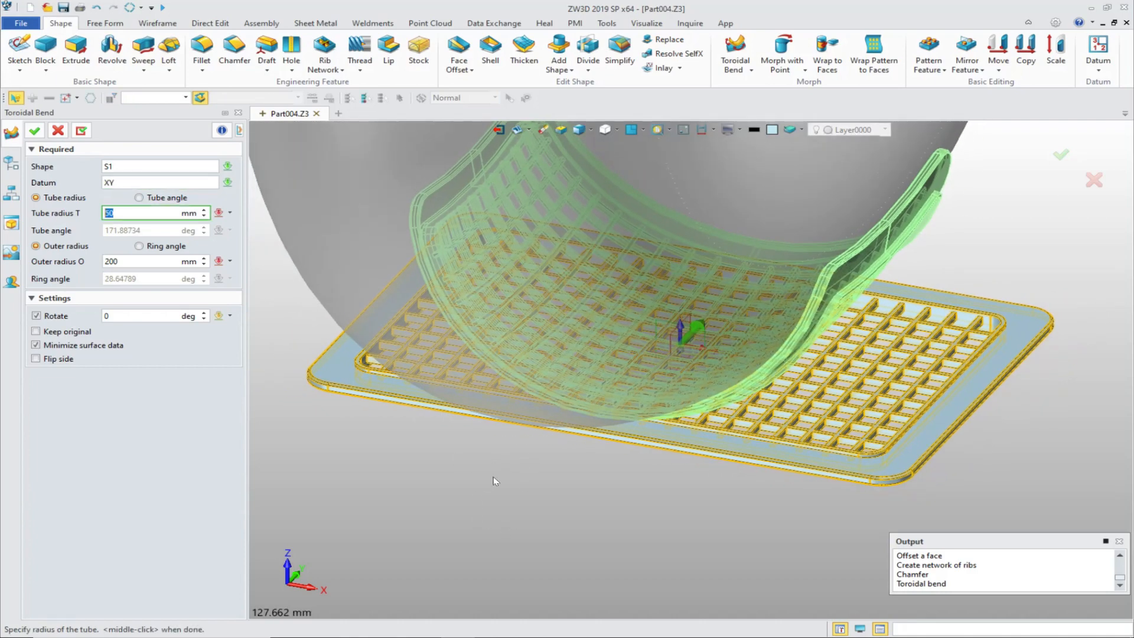
scroll(493, 476, down, 3)
right_drag(488, 475, 428, 431)
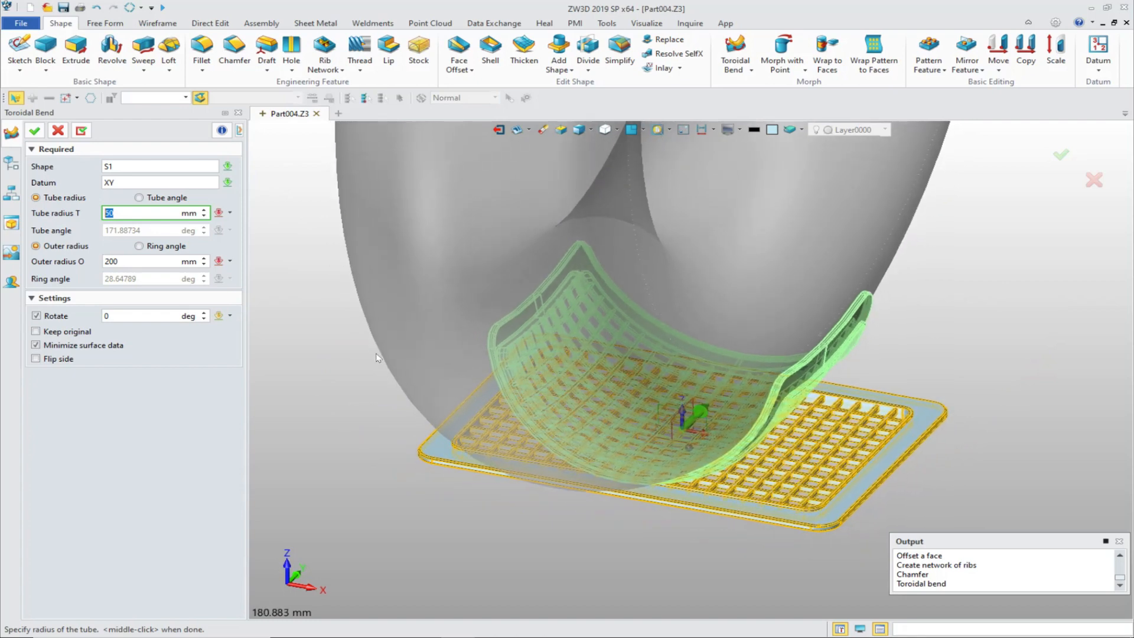
right_drag(376, 355, 385, 365)
click(116, 317)
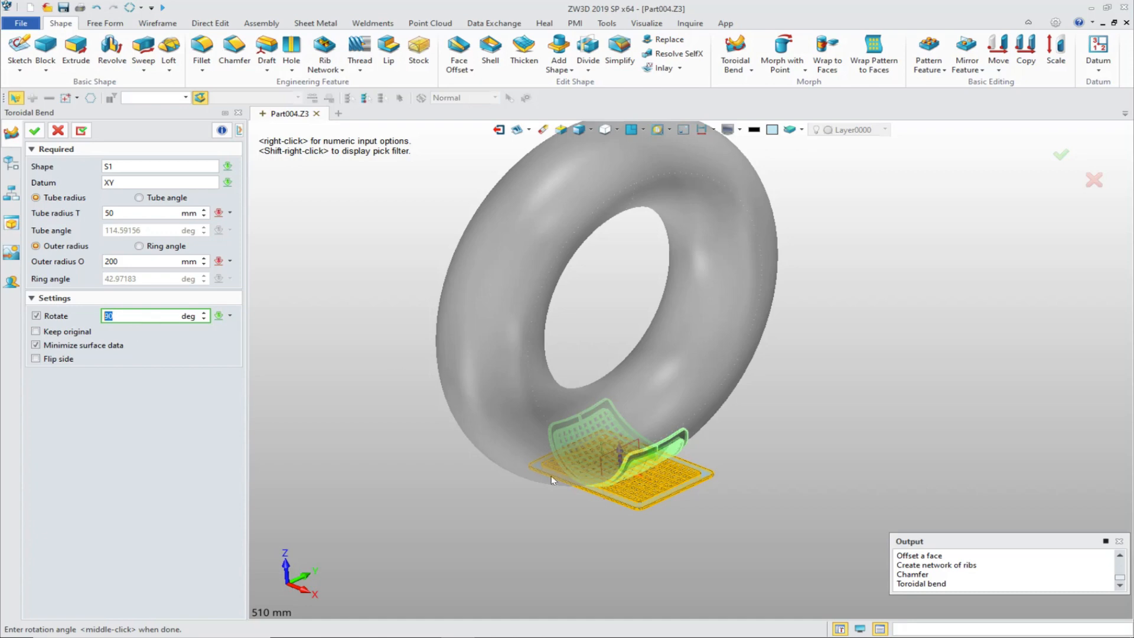
click(43, 349)
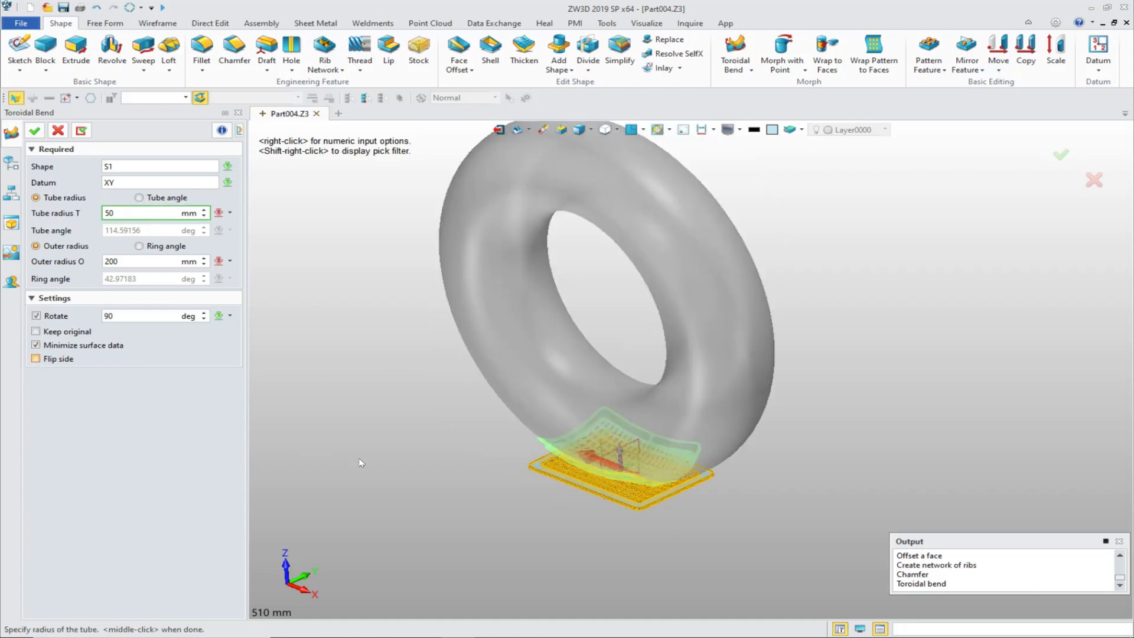
right_drag(753, 479, 733, 497)
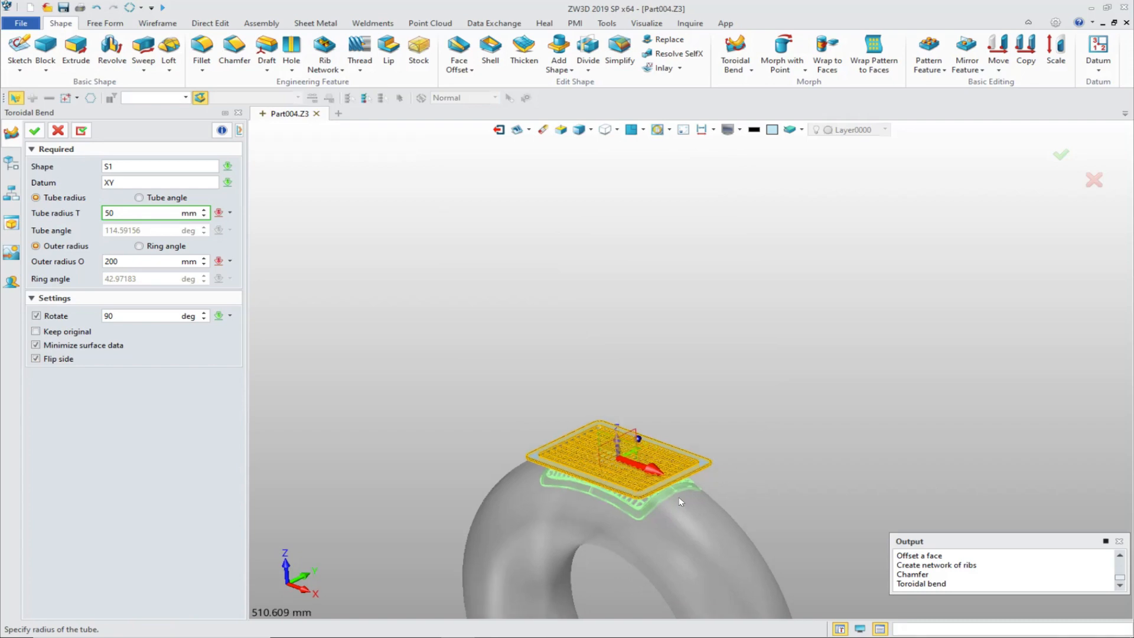
scroll(660, 514, up, 8)
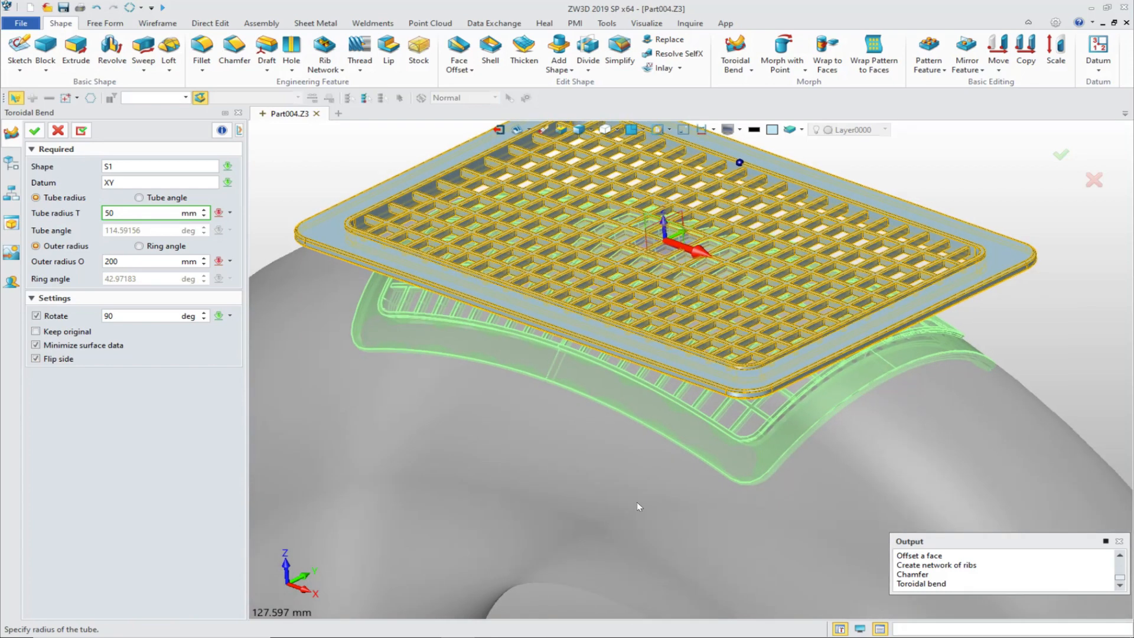
scroll(637, 506, down, 1)
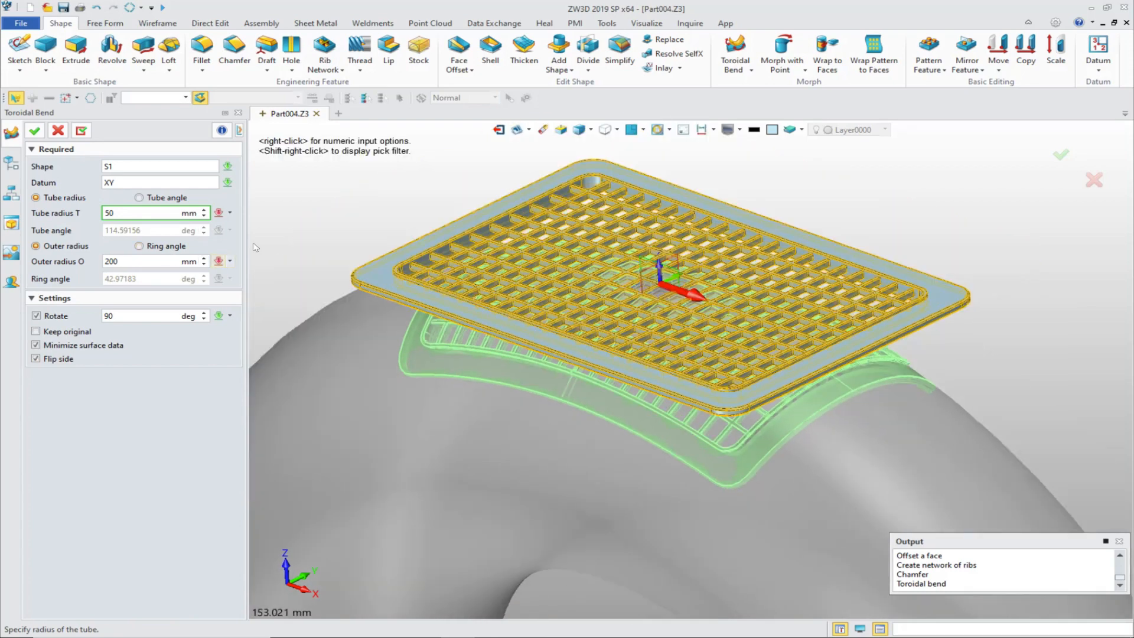
Step: Set the bend's tube radius to 200 mm and outer radius to 300 mm, and complete the toroidal bend
click(127, 218)
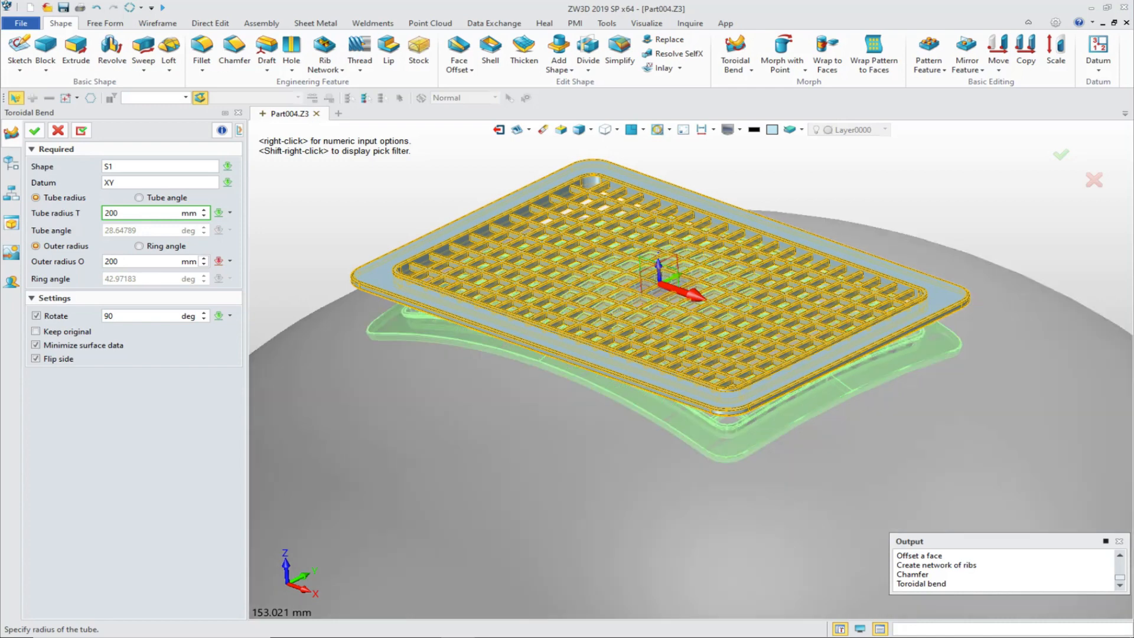
key(Tab)
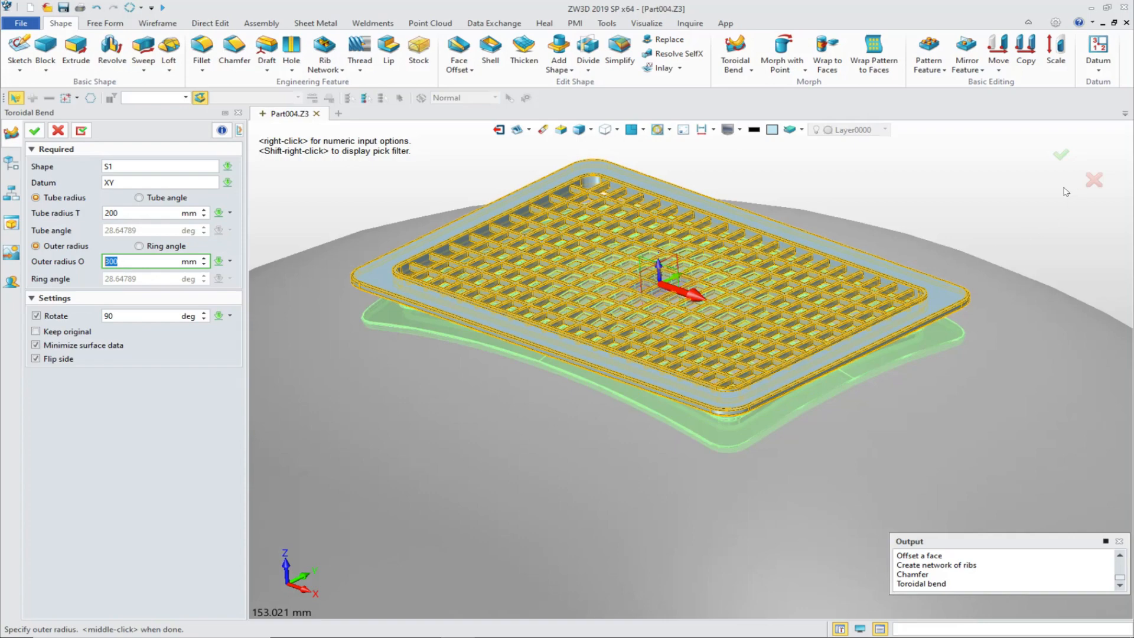
click(1063, 157)
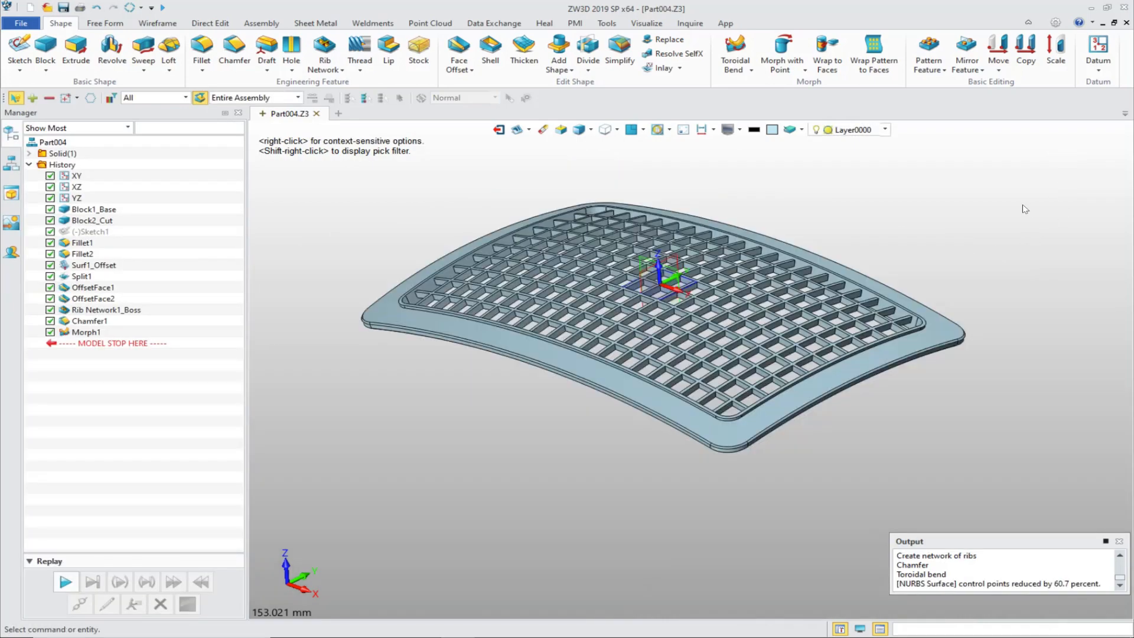
Step: Examine the curvature of the bent grille plate from the front and from an angled view
right_drag(1025, 207, 684, 137)
click(632, 134)
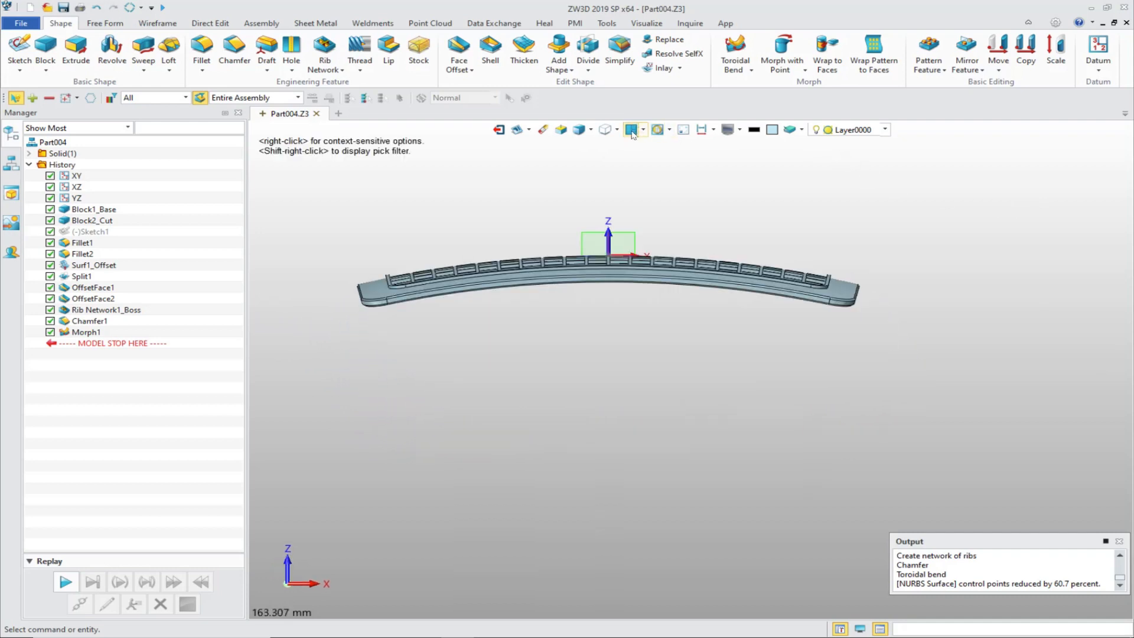
scroll(513, 340, up, 4)
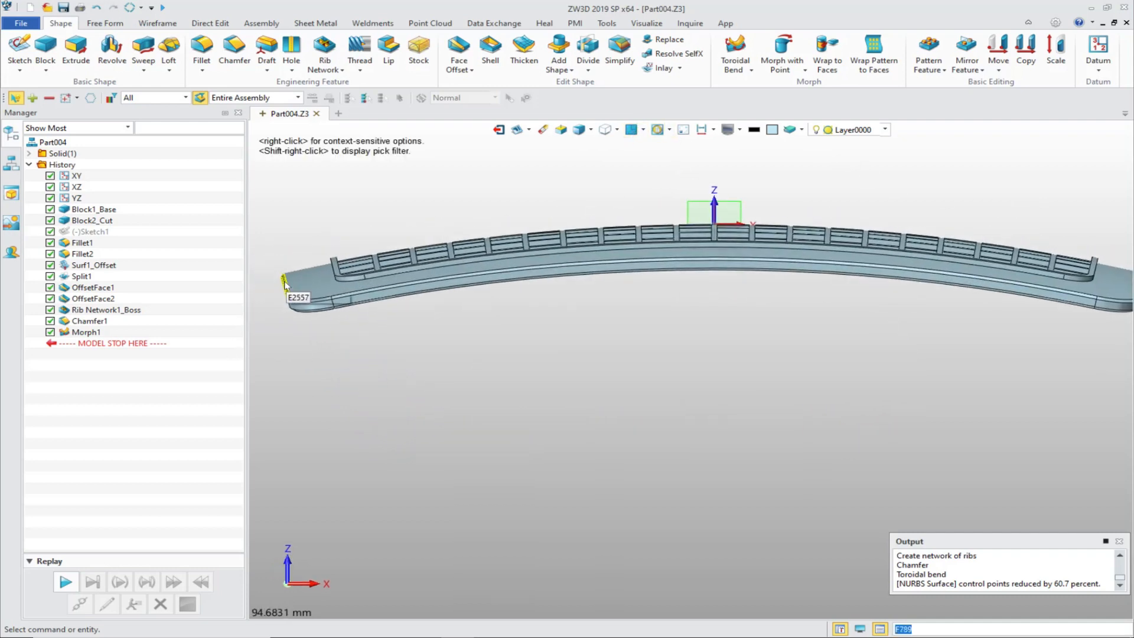
scroll(875, 361, down, 3)
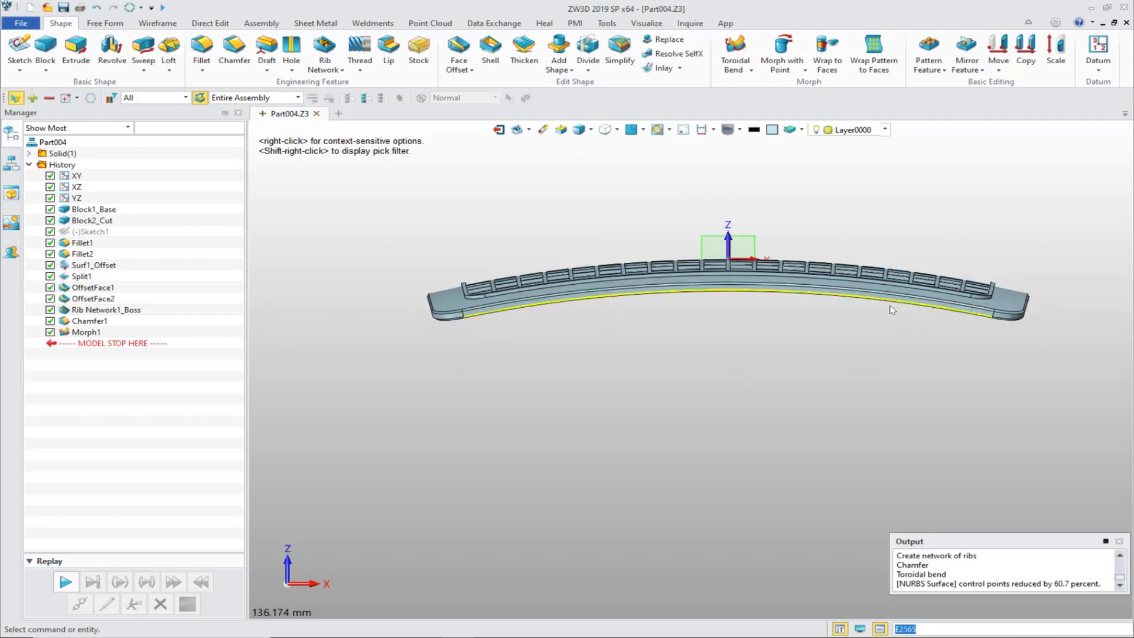
right_drag(930, 337, 862, 268)
scroll(1005, 351, up, 2)
scroll(1005, 350, down, 2)
scroll(870, 263, down, 1)
mouse_move(579, 637)
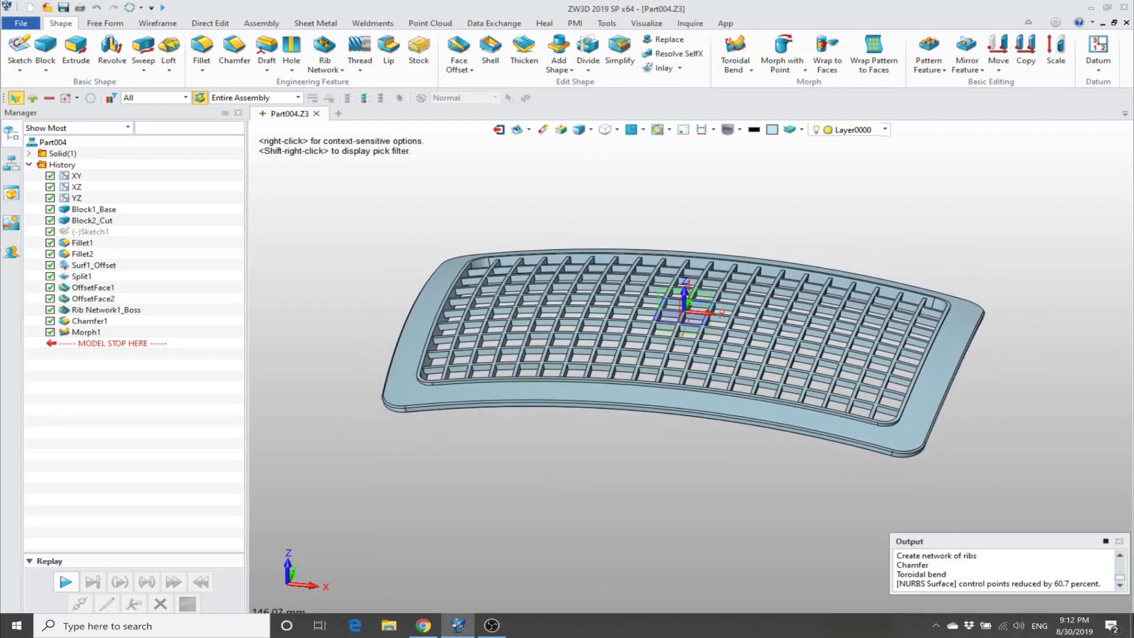